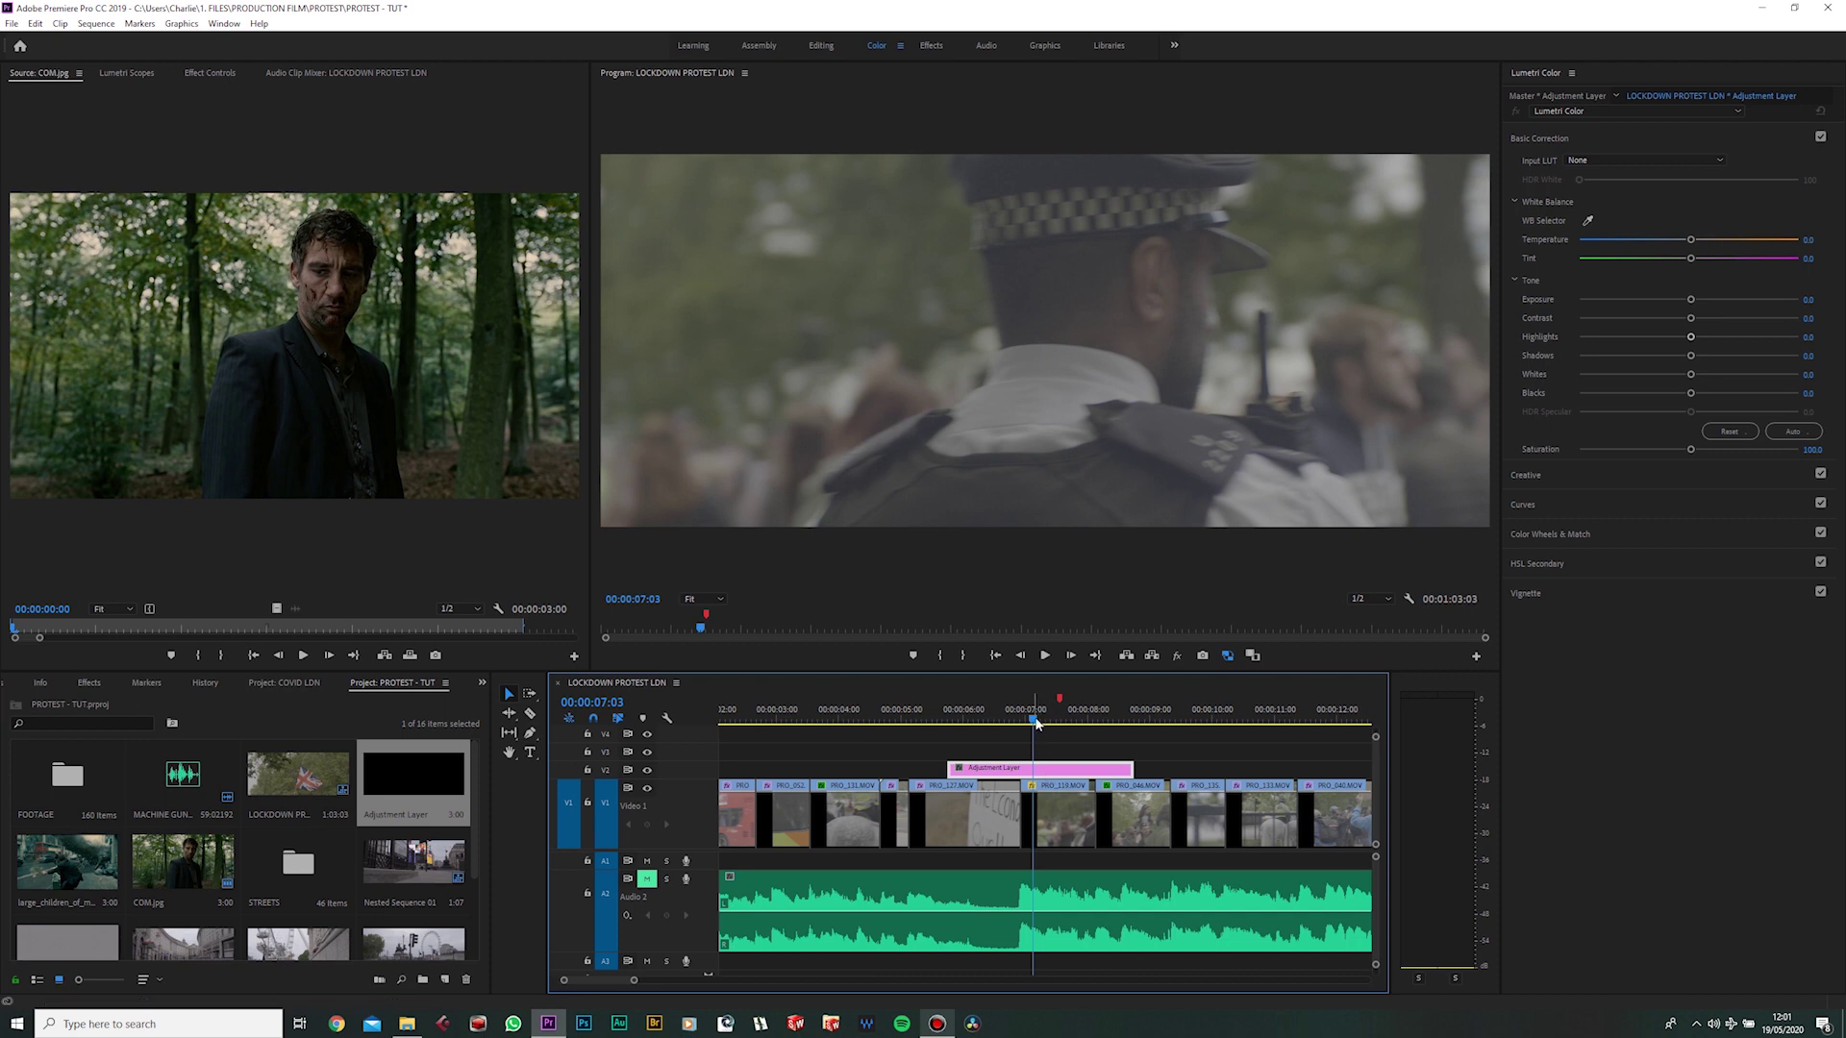
- At the 00:00:07:13 marker, set the adjustment layer's Input LUT to ALEXA_Default_LogC2Rec709
{"action": "left_click", "coordinate": [1058, 711]}
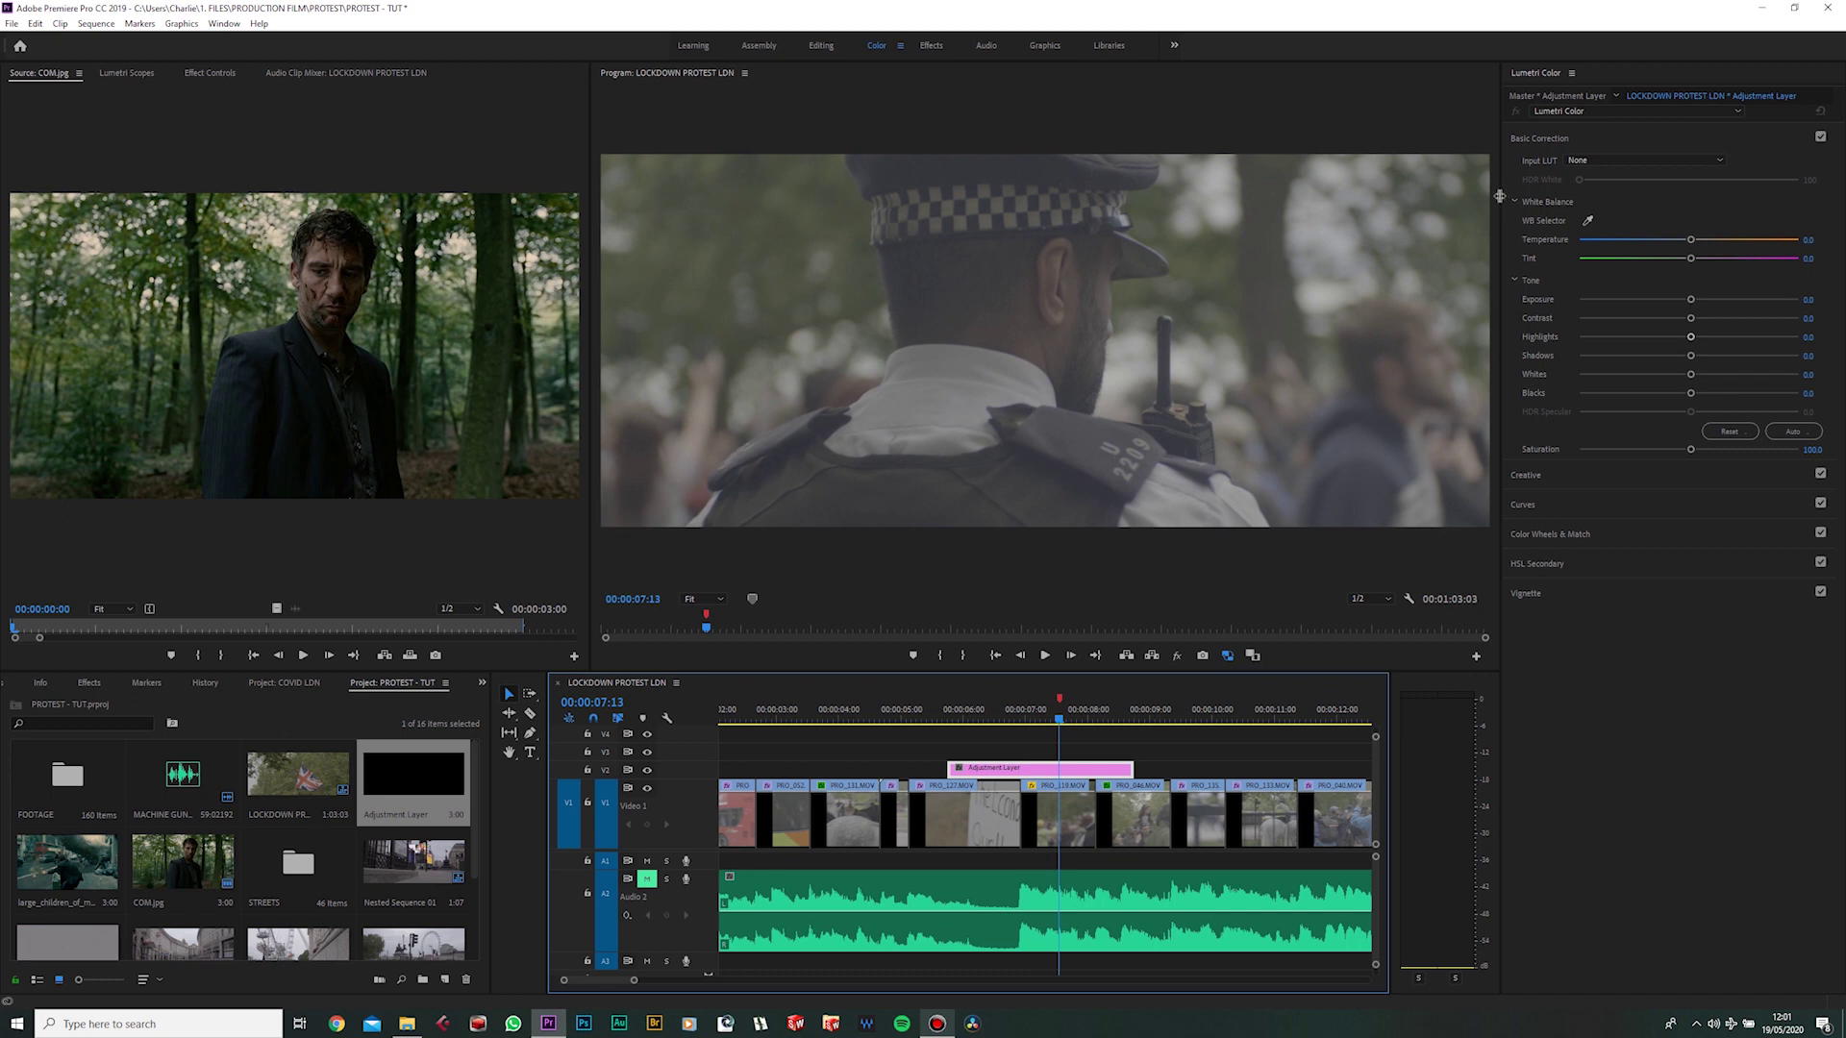
{"action": "left_click", "coordinate": [1608, 157]}
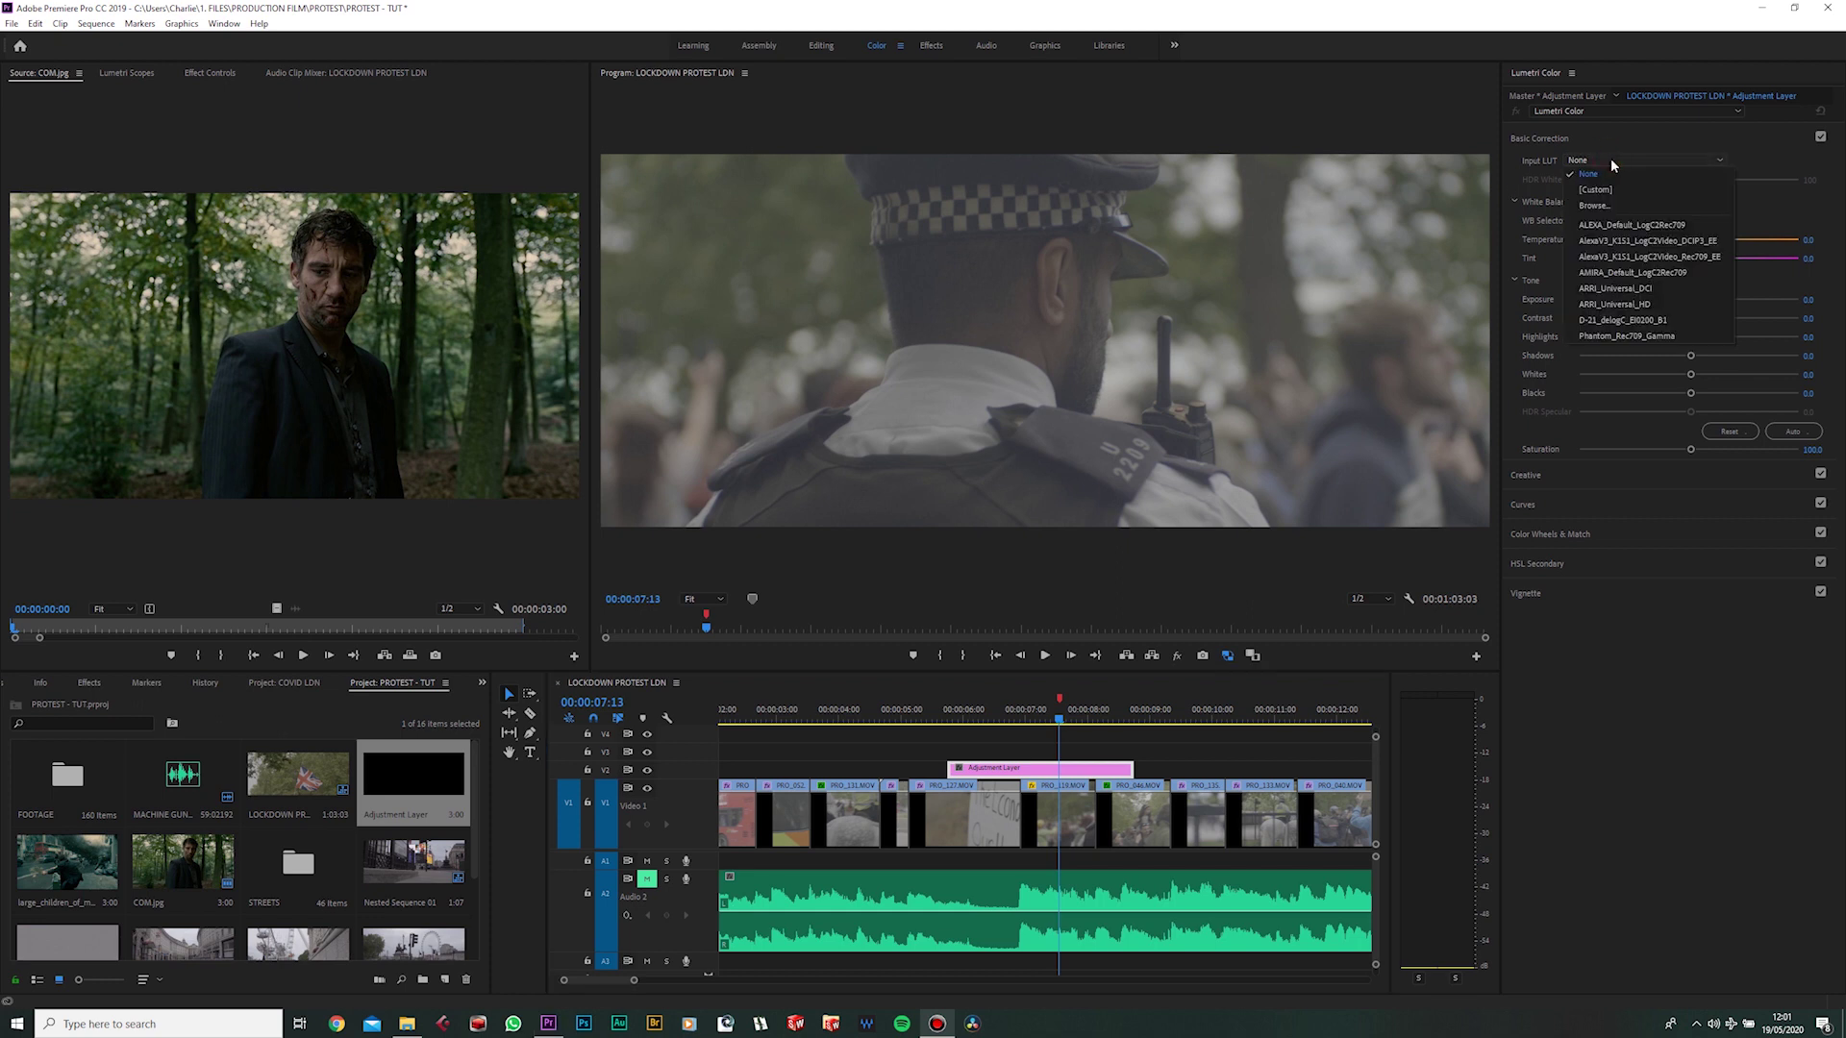
{"action": "left_click", "coordinate": [1610, 223]}
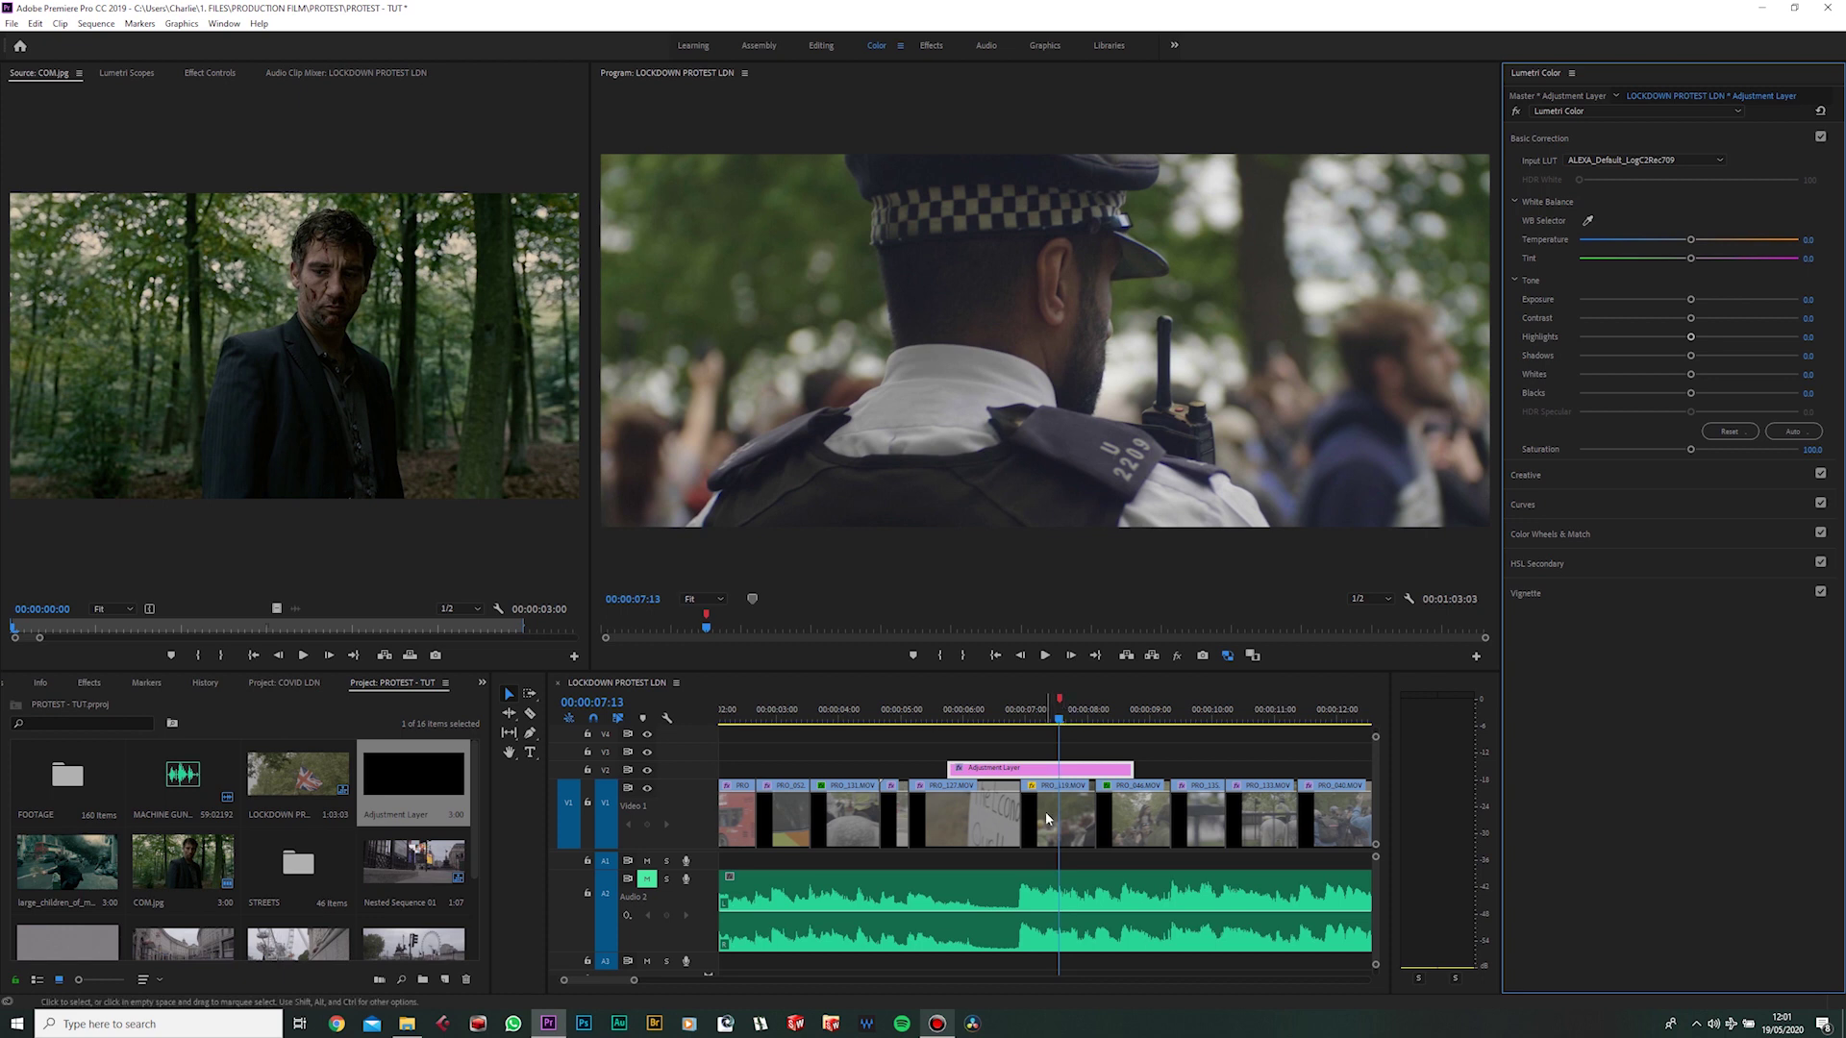
- Go to the COM.jpg still near the sequence's end and turn on Comparison View for color matching
{"action": "left_click", "coordinate": [1626, 537]}
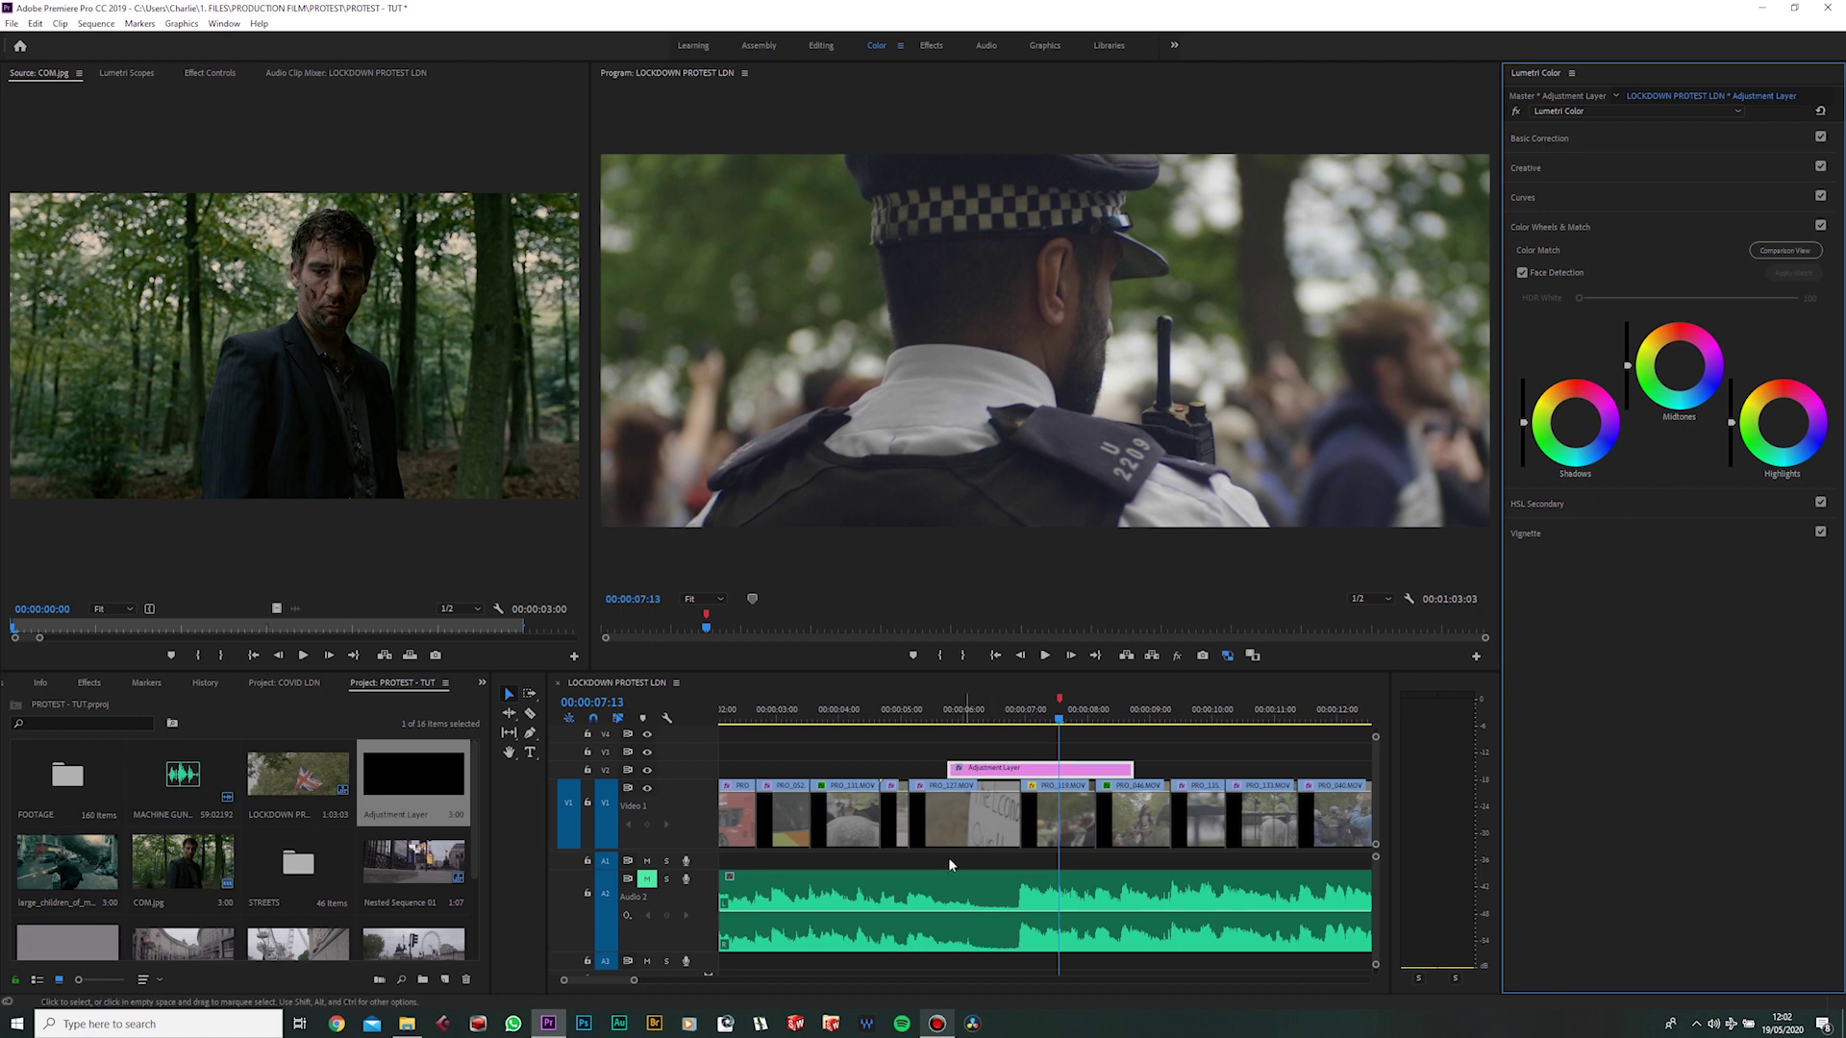
{"action": "left_click_drag", "start_coordinate": [634, 980], "coordinate": [834, 973]}
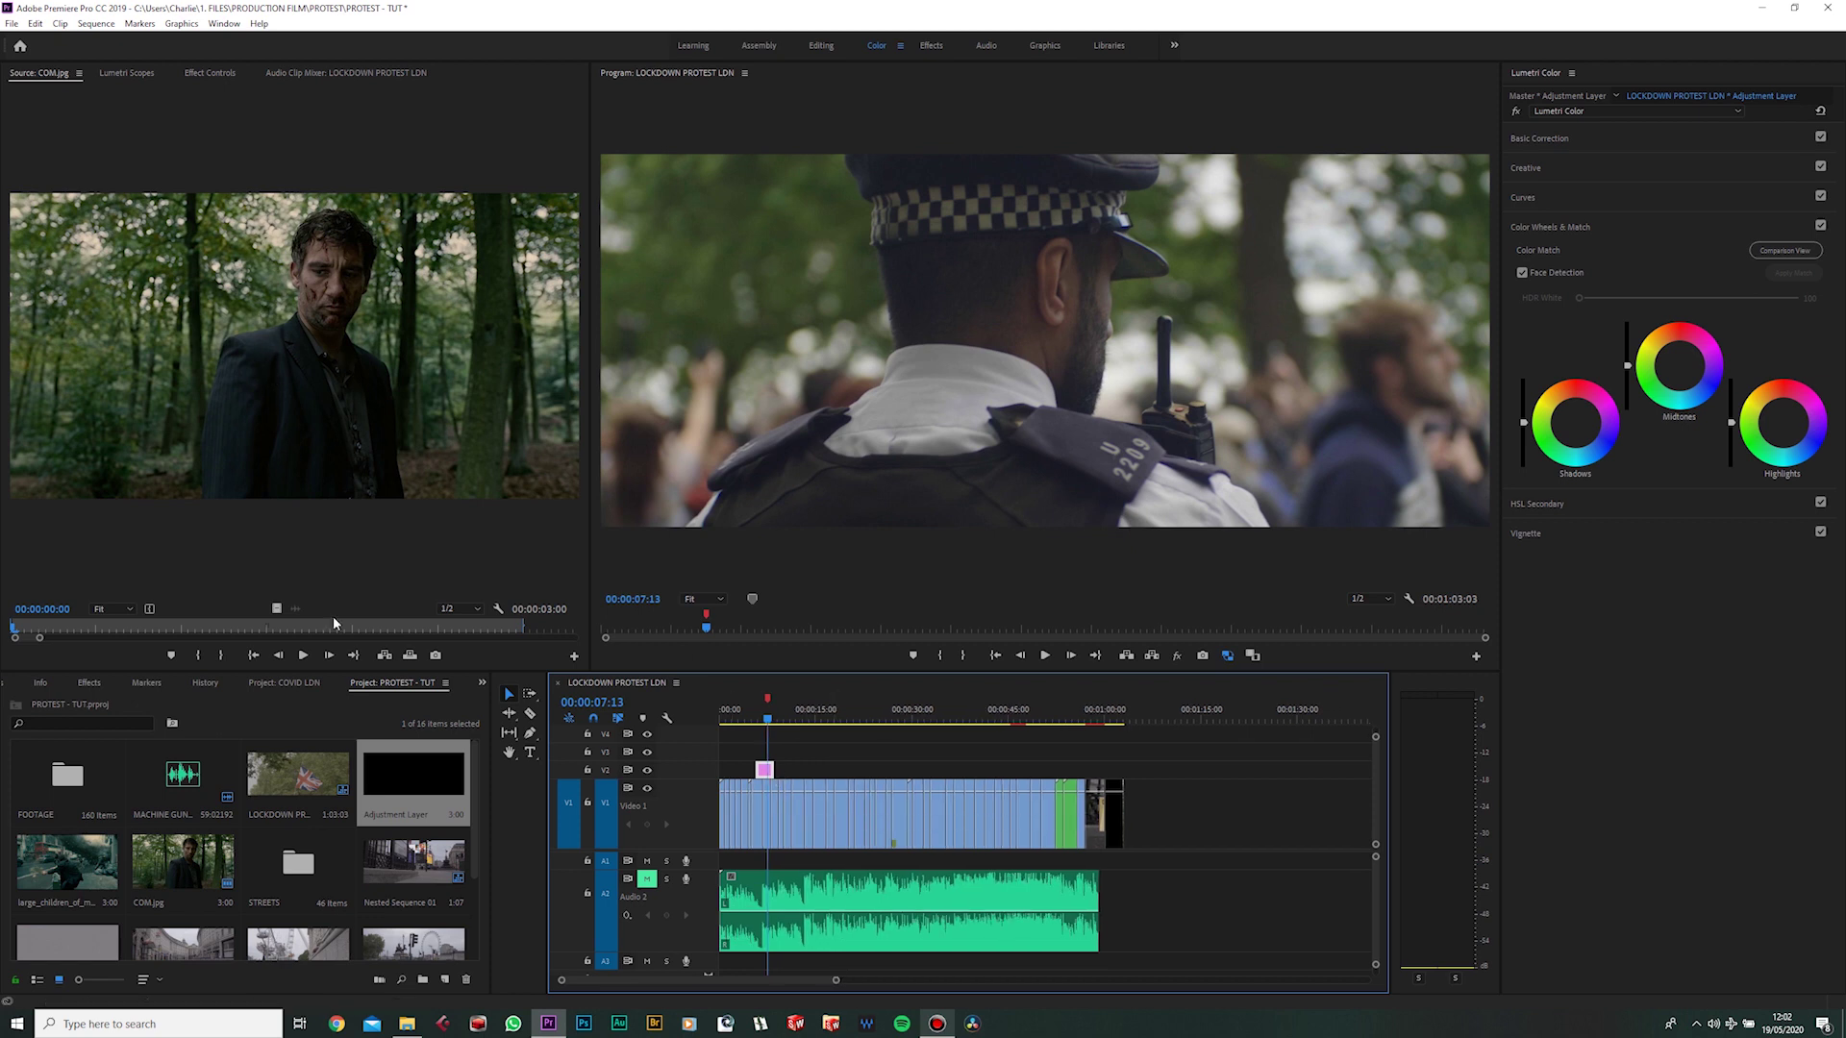
{"action": "left_click", "coordinate": [1113, 709]}
{"action": "left_click", "coordinate": [1108, 819]}
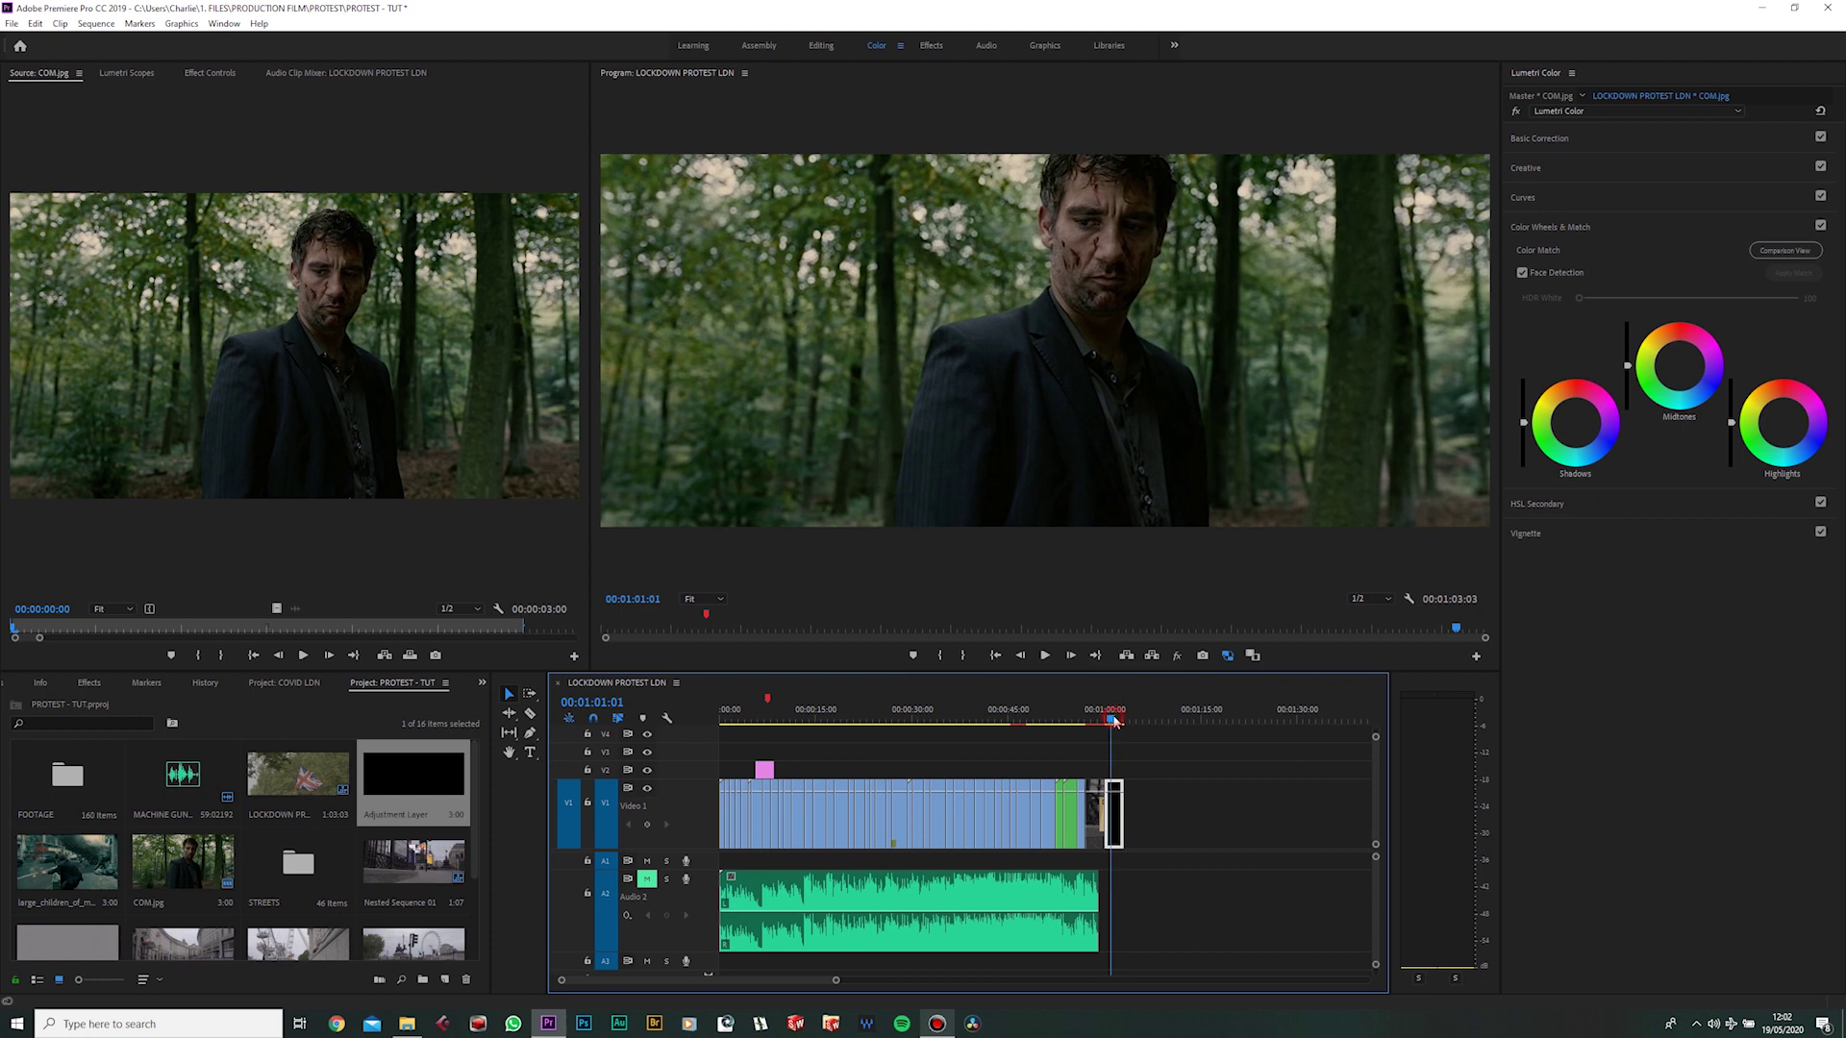
{"action": "left_click", "coordinate": [1785, 251]}
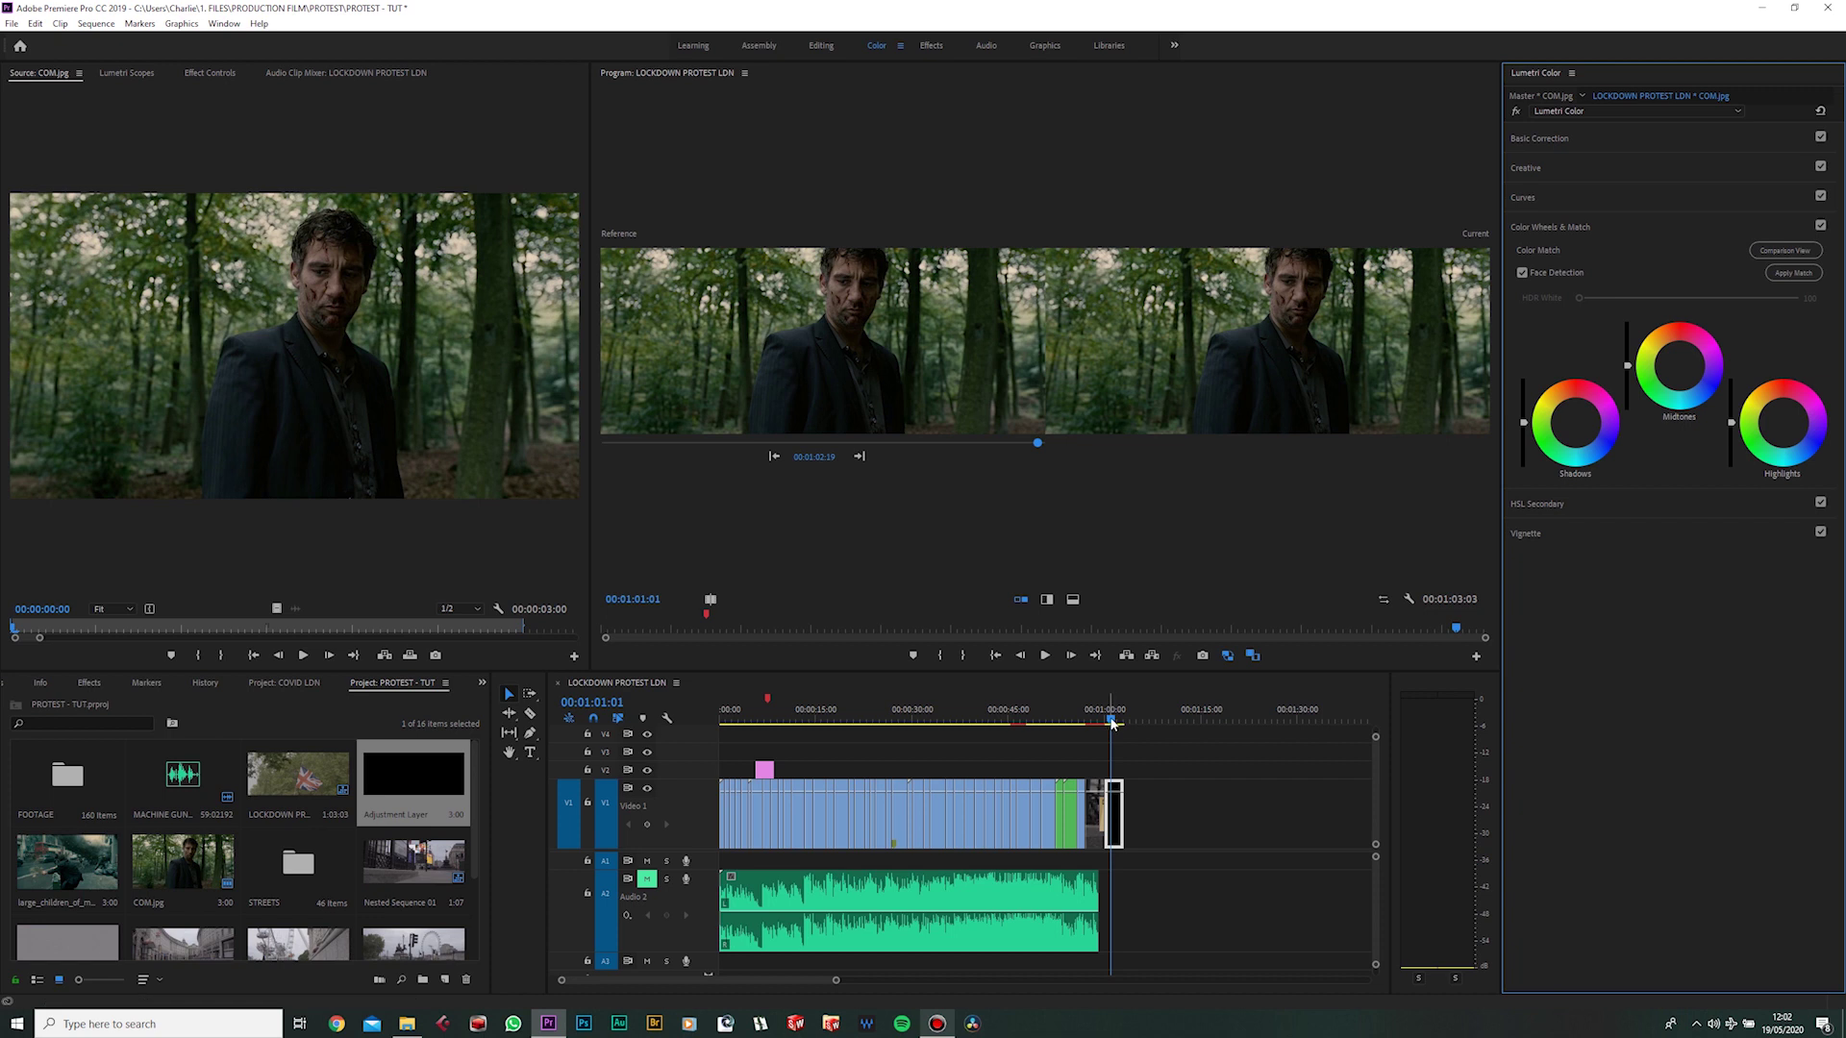
- Return to the police officer shot at 00:00:07:13 and apply Color Match to PRO_119.MOV against the reference still
{"action": "left_click_drag", "start_coordinate": [1111, 719], "coordinate": [1002, 719]}
{"action": "left_click", "coordinate": [769, 718]}
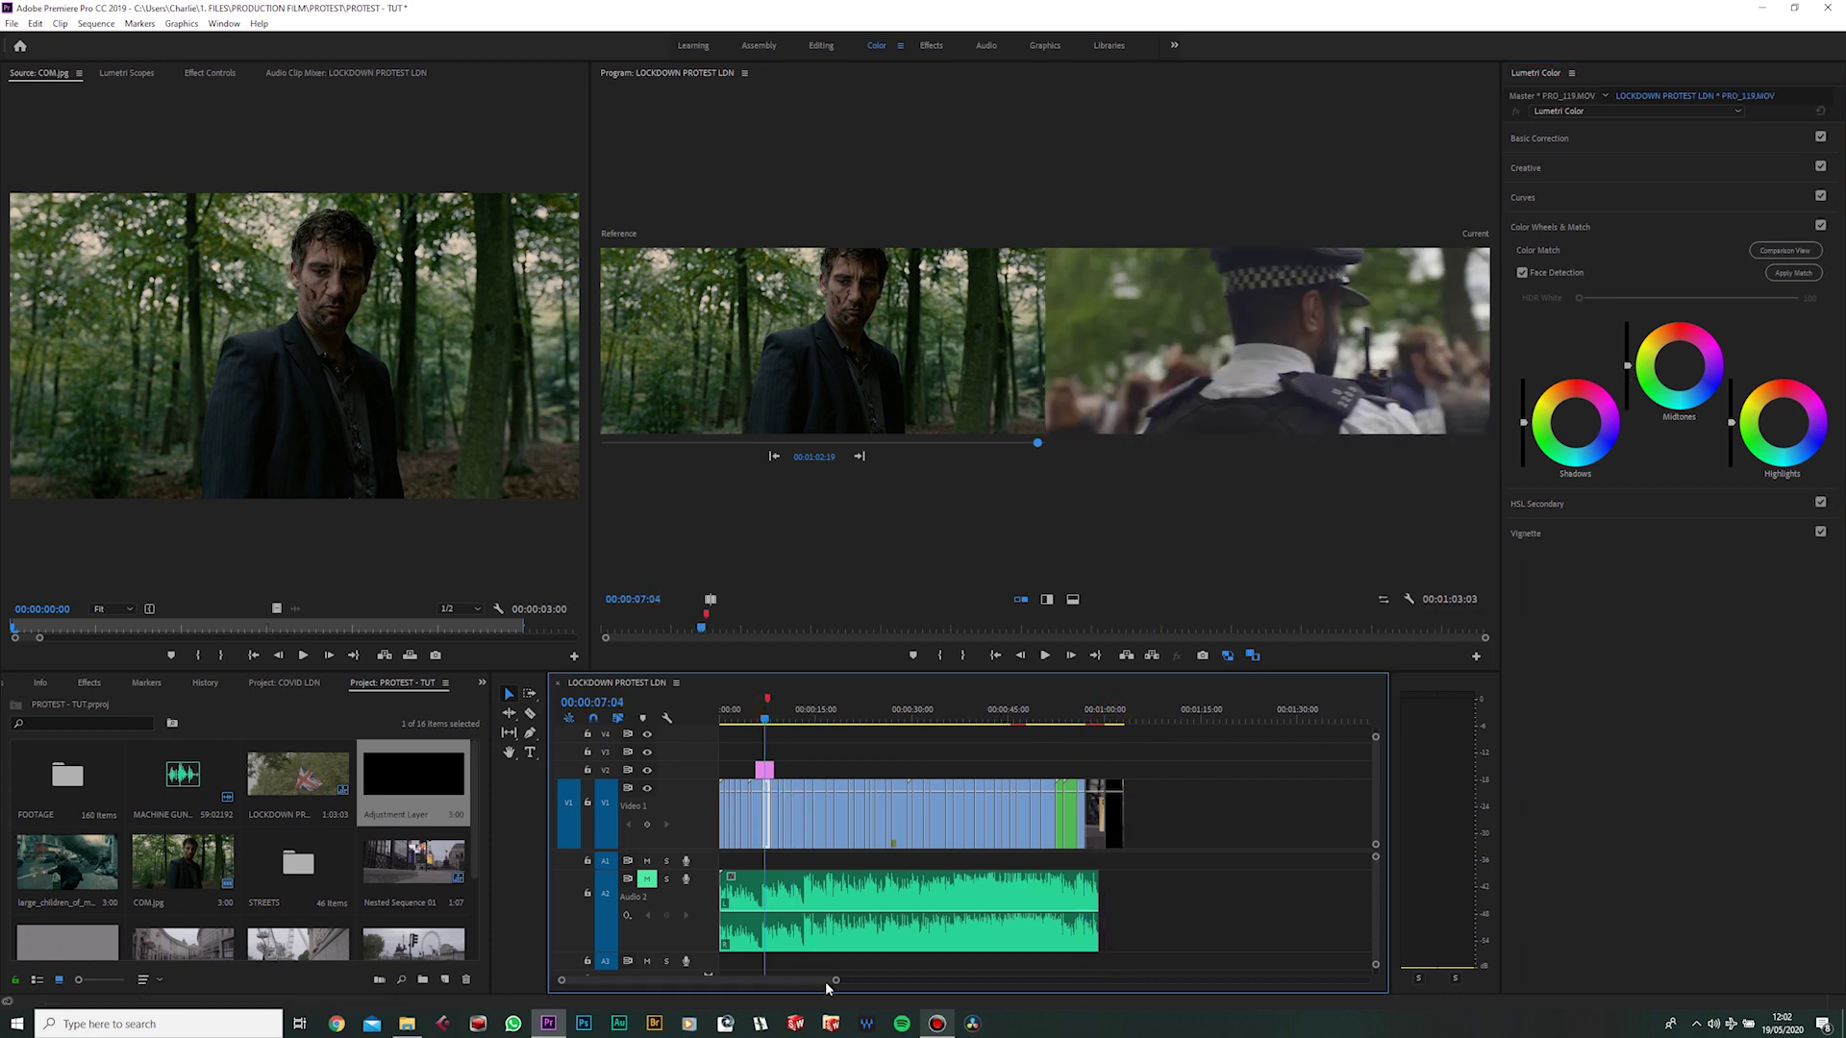
{"action": "left_click_drag", "start_coordinate": [835, 980], "coordinate": [723, 986]}
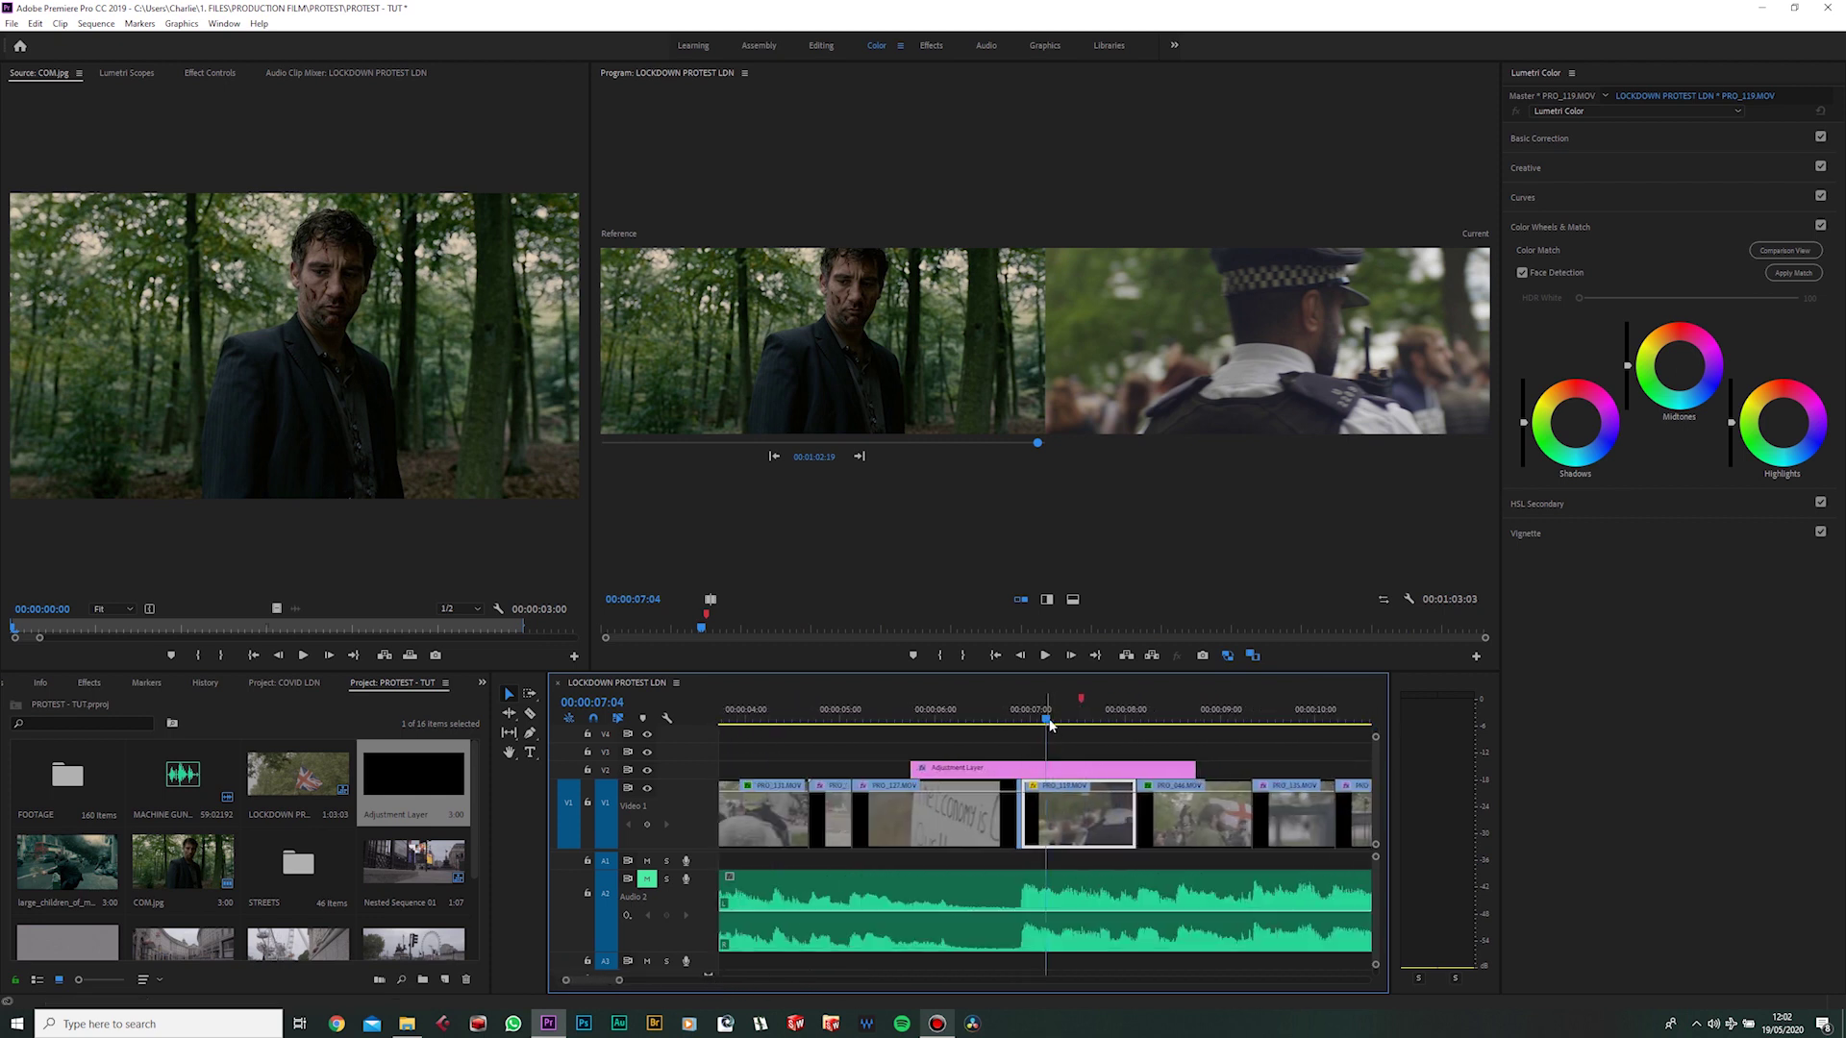
{"action": "left_click_drag", "start_coordinate": [1048, 718], "coordinate": [1085, 723]}
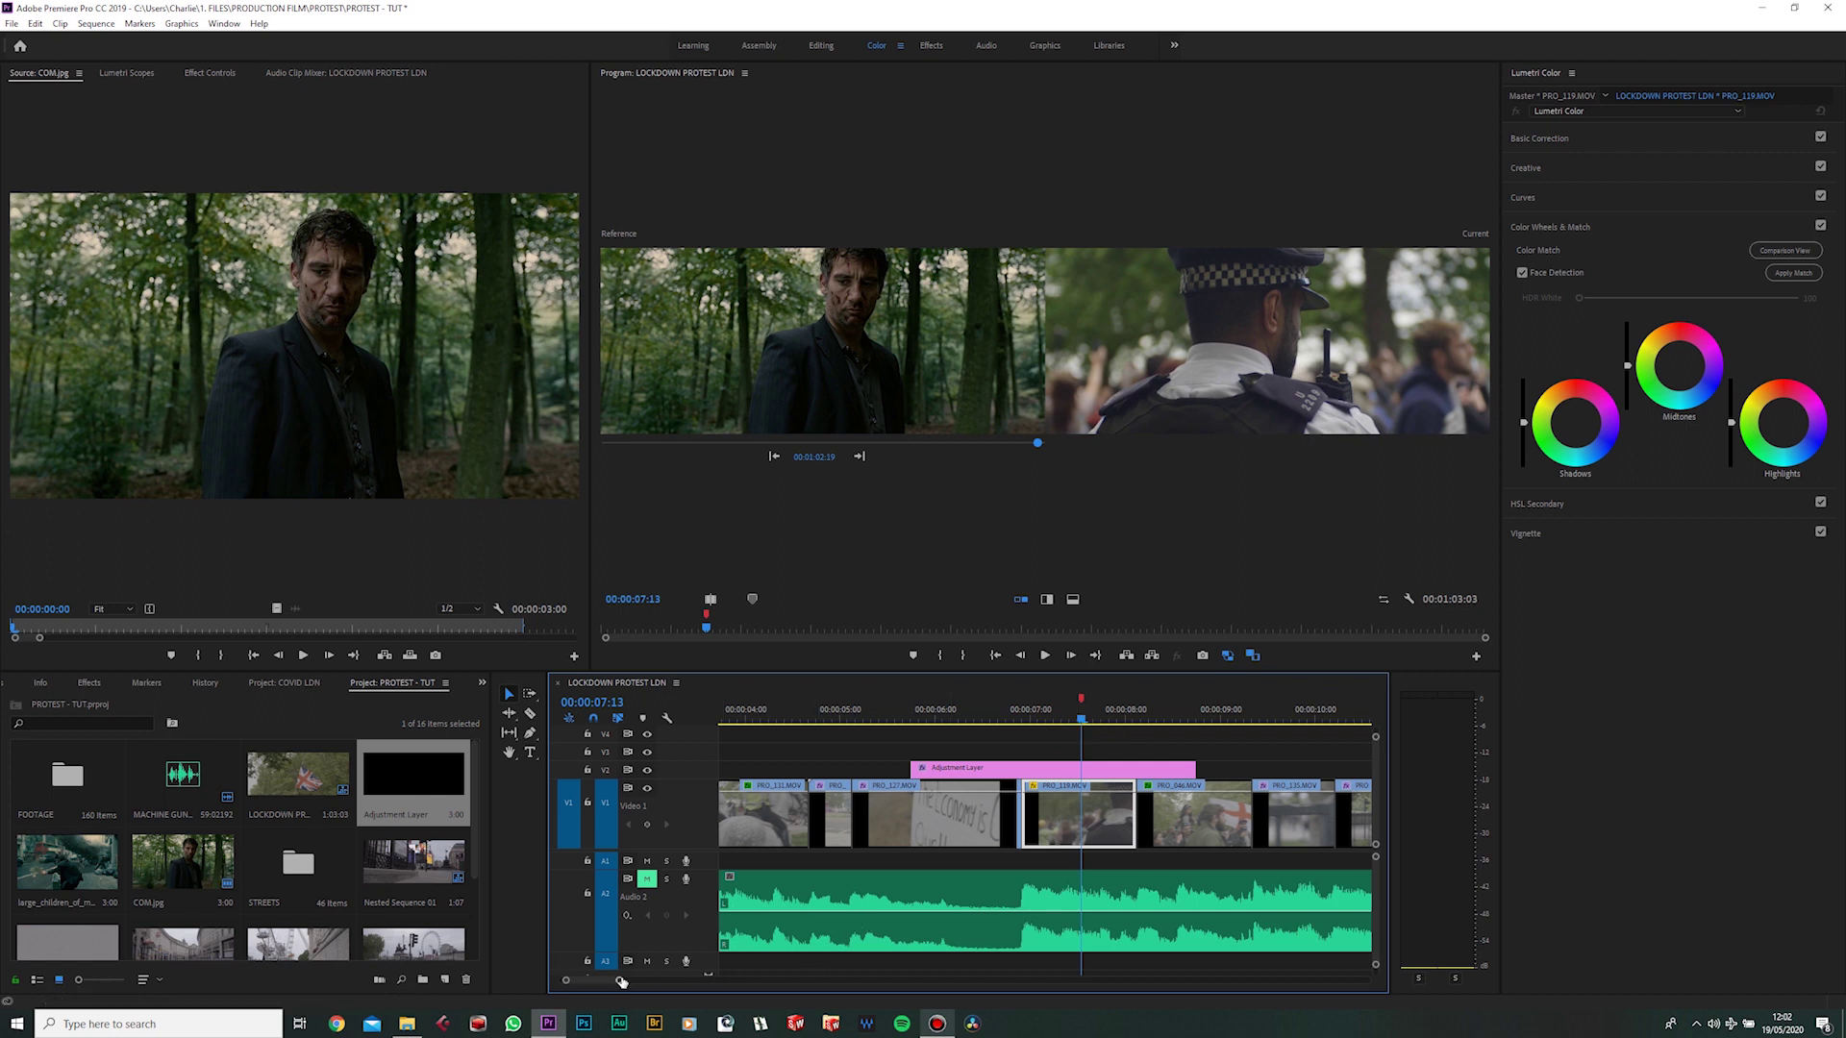
{"action": "mouse_move", "coordinate": [619, 981]}
{"action": "left_mouse_down"}
{"action": "mouse_move", "coordinate": [576, 982]}
{"action": "mouse_move", "coordinate": [609, 980]}
{"action": "left_mouse_up"}
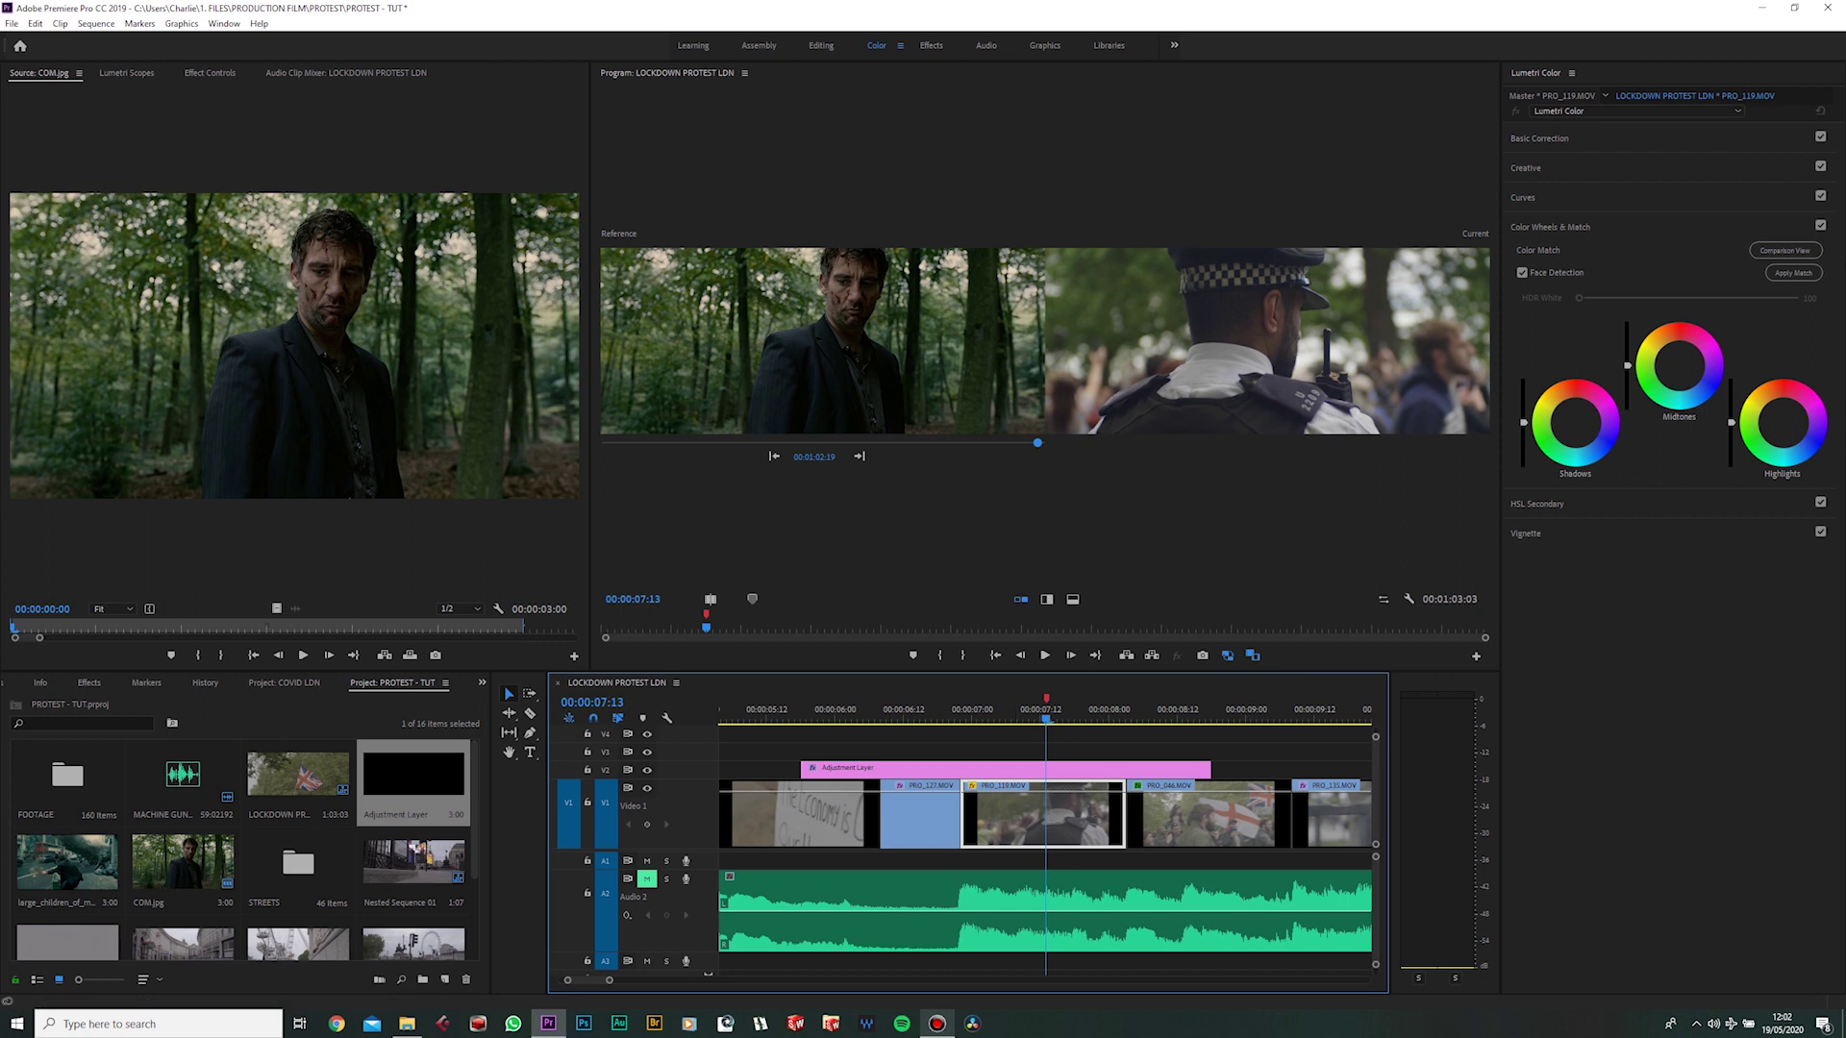
{"action": "left_click", "coordinate": [1805, 277]}
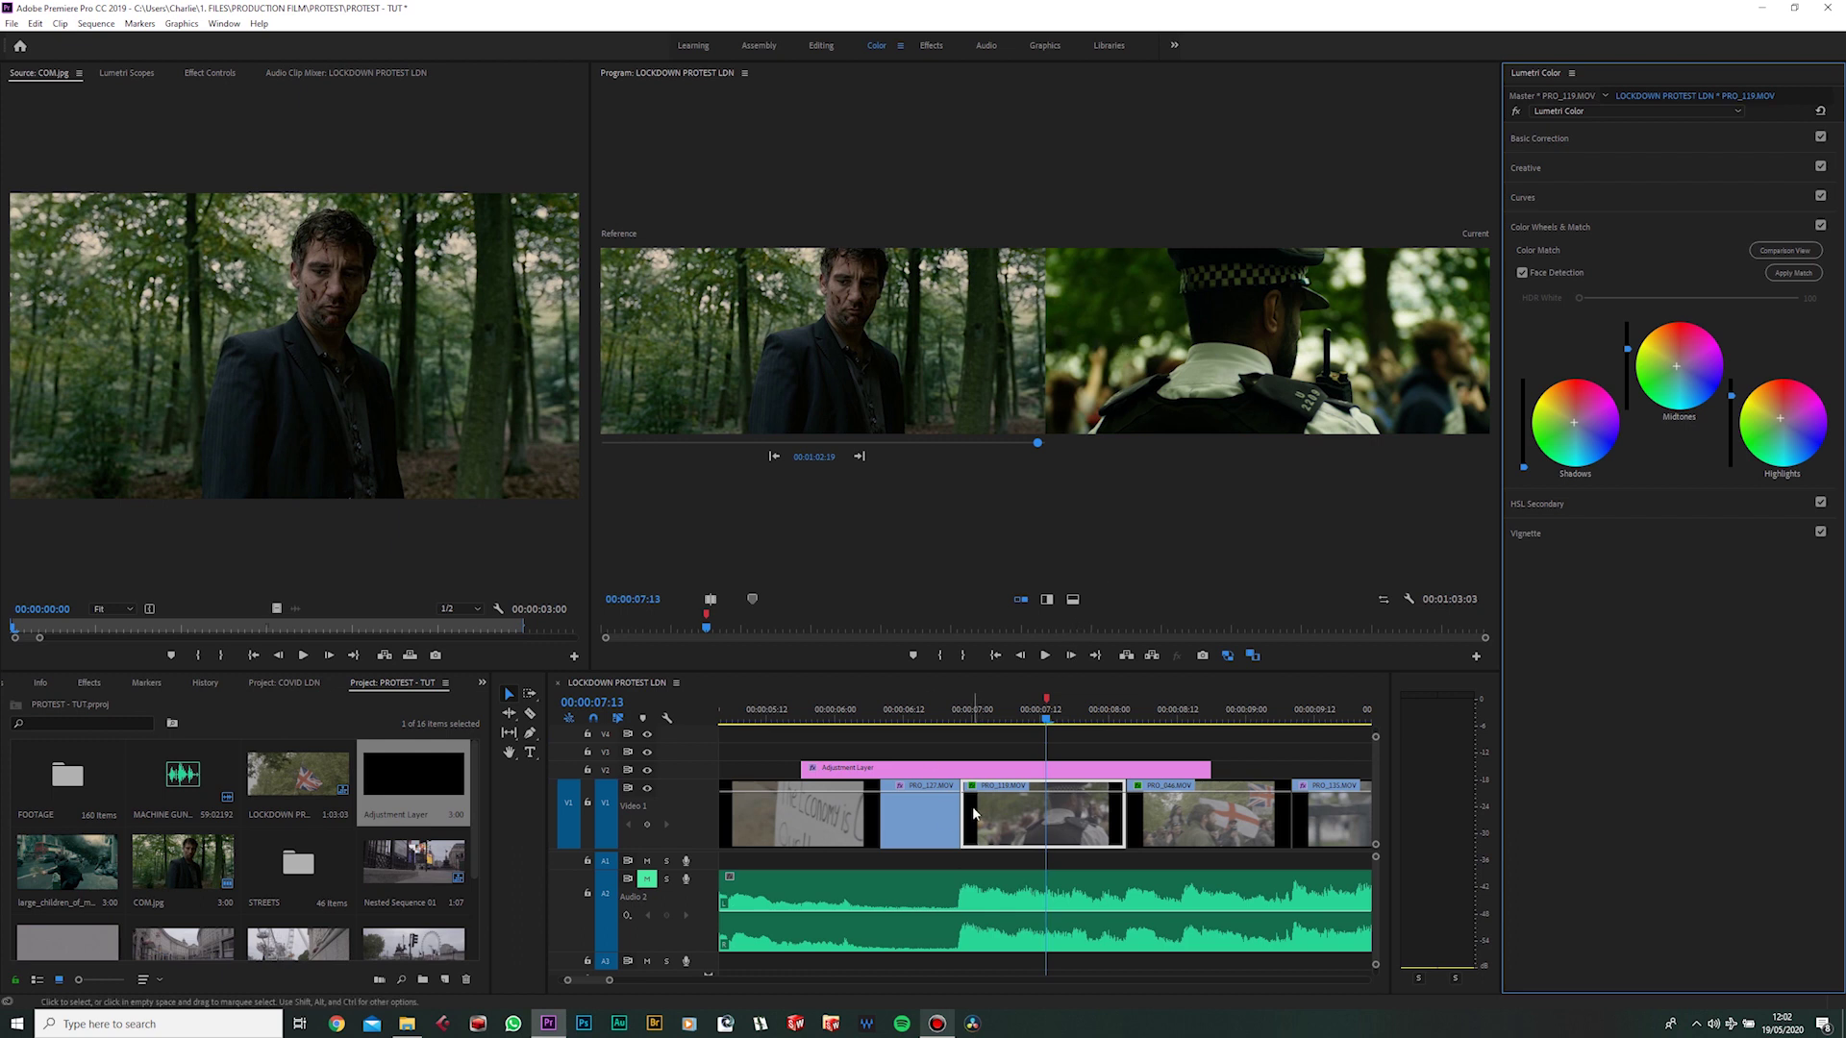
- Place a second adjustment layer on V3 above the first and paste the Lumetri Color attributes from PRO_119.MOV onto it
{"action": "left_click_drag", "start_coordinate": [423, 785], "coordinate": [821, 751]}
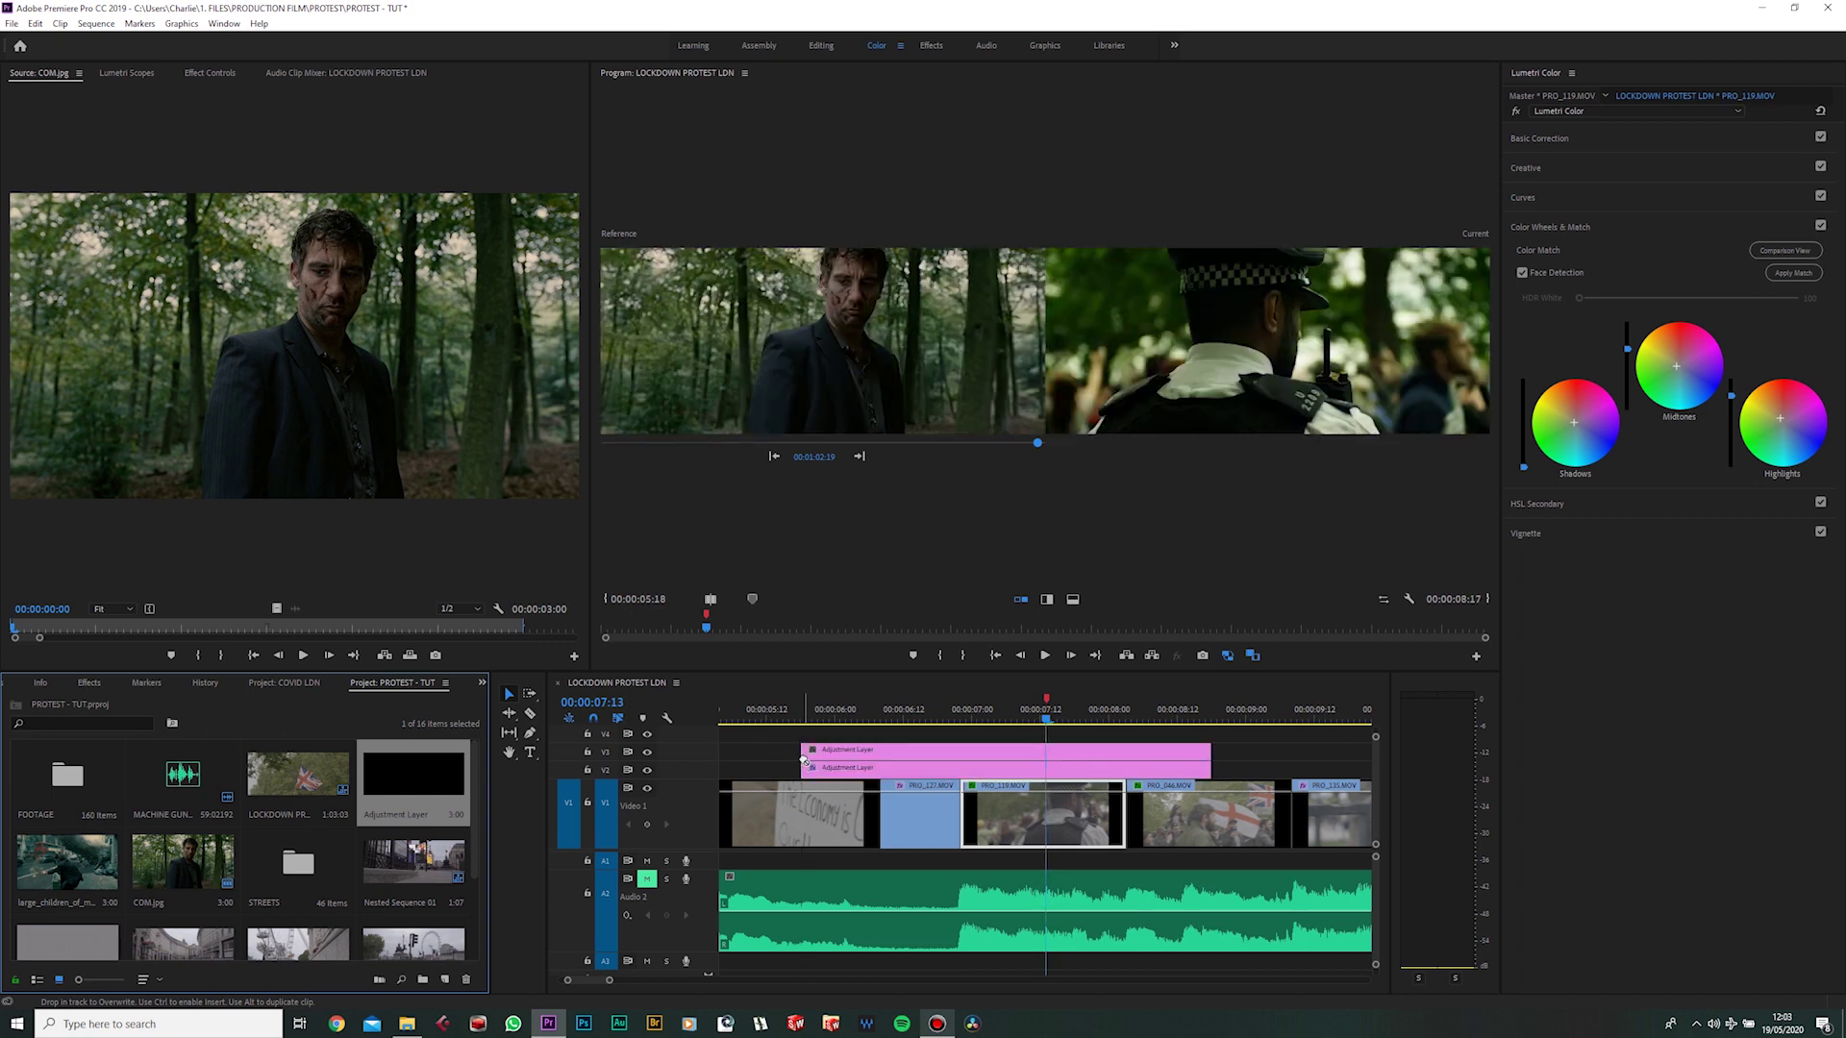
{"action": "right_click", "coordinate": [1013, 829]}
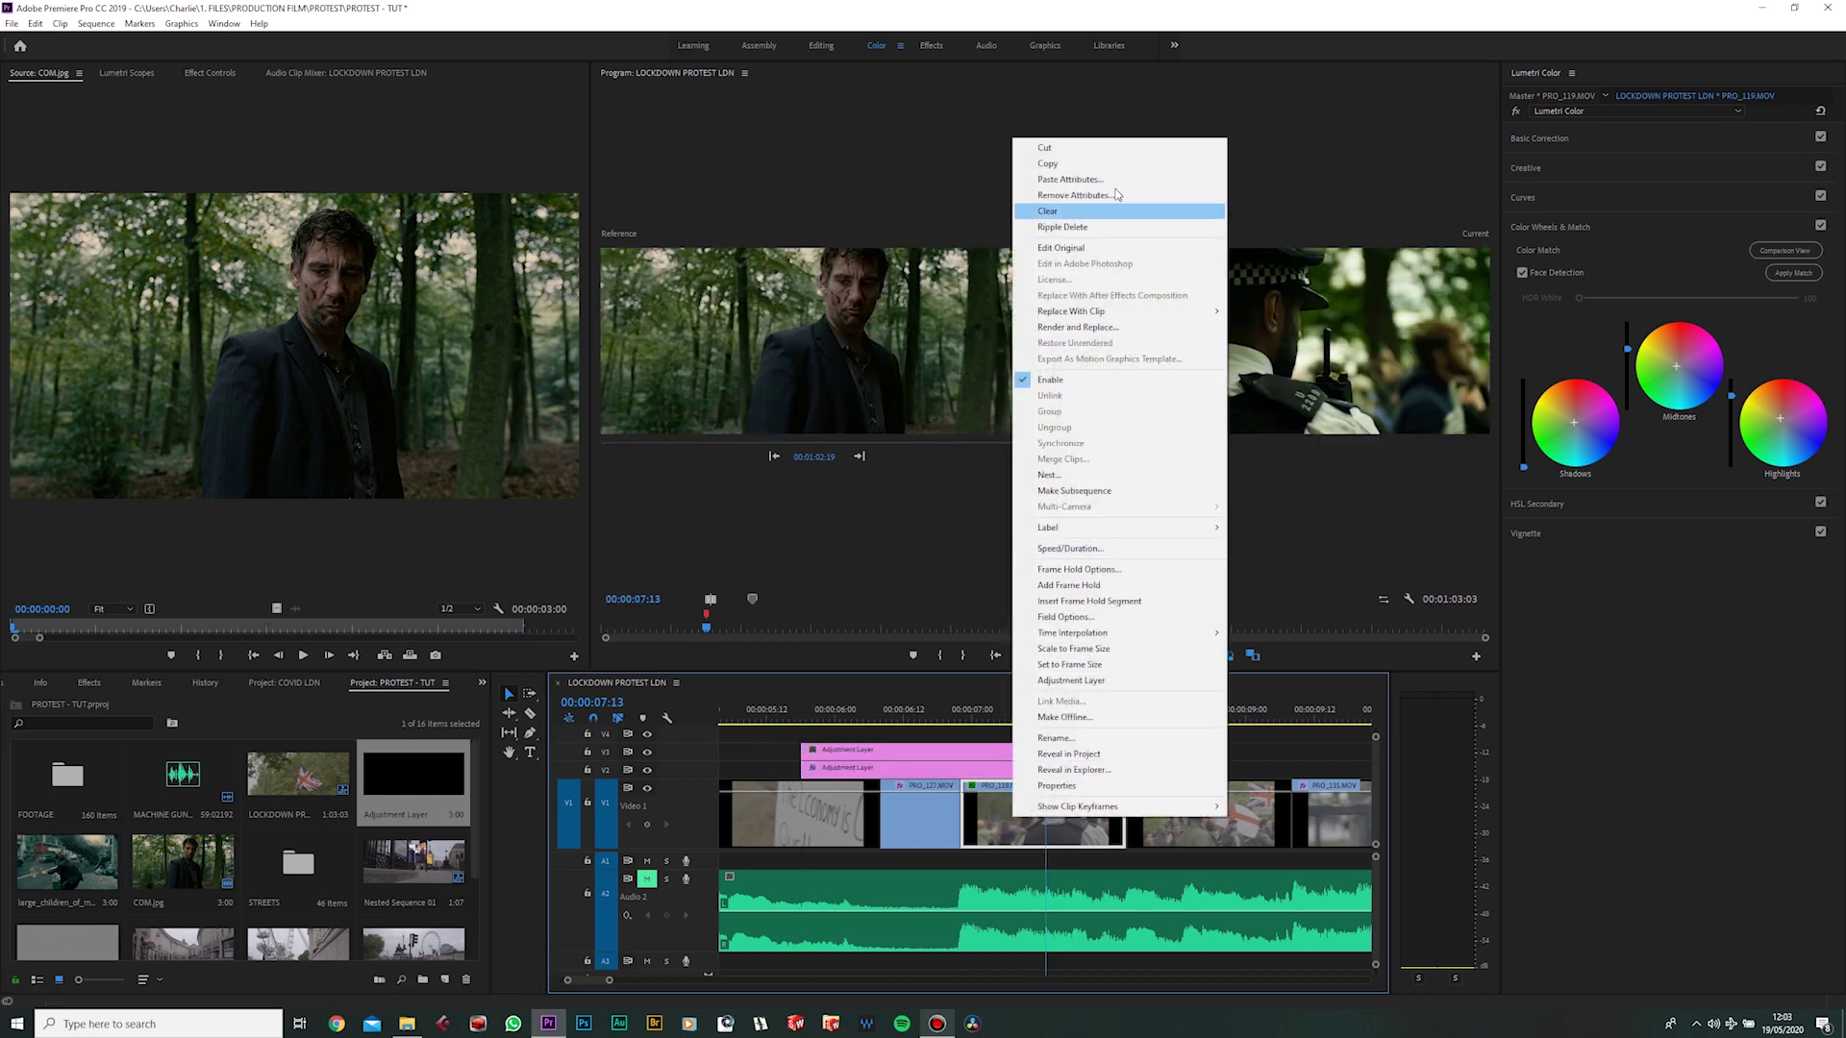
{"action": "left_click", "coordinate": [1110, 172]}
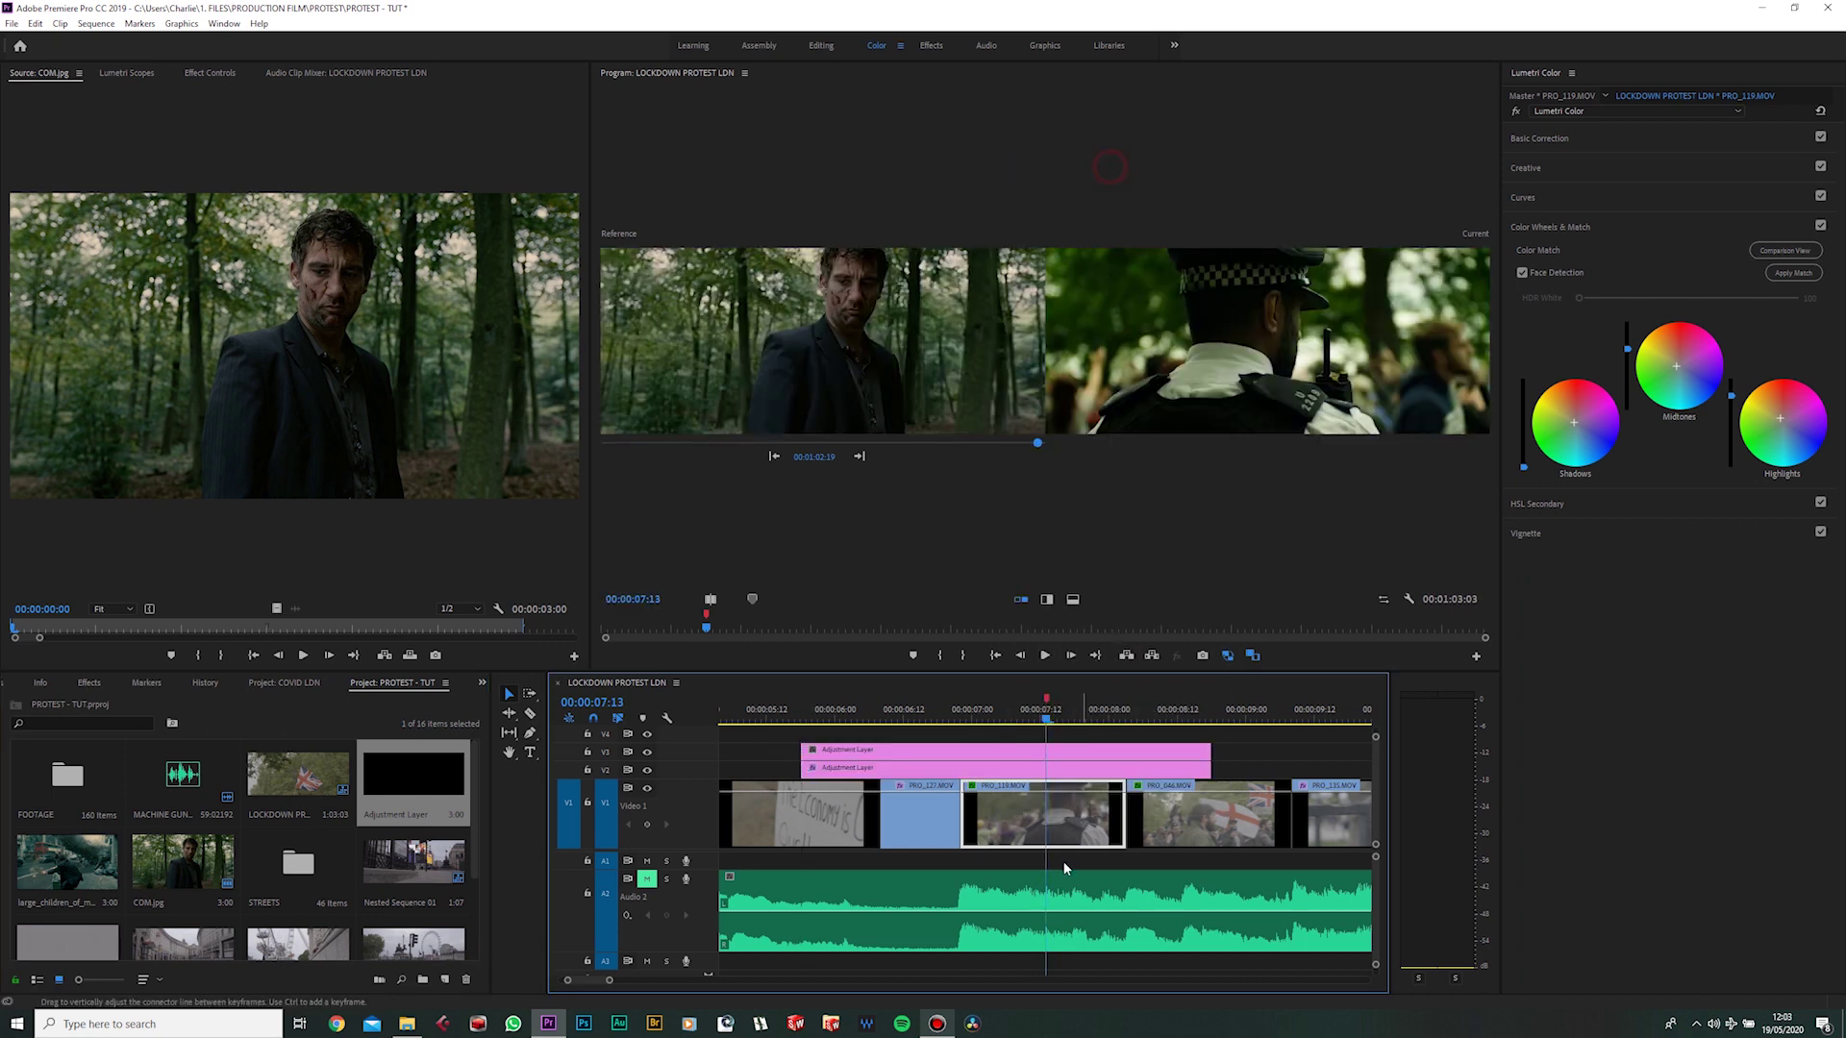
{"action": "left_click", "coordinate": [1038, 758]}
{"action": "right_click", "coordinate": [1038, 758]}
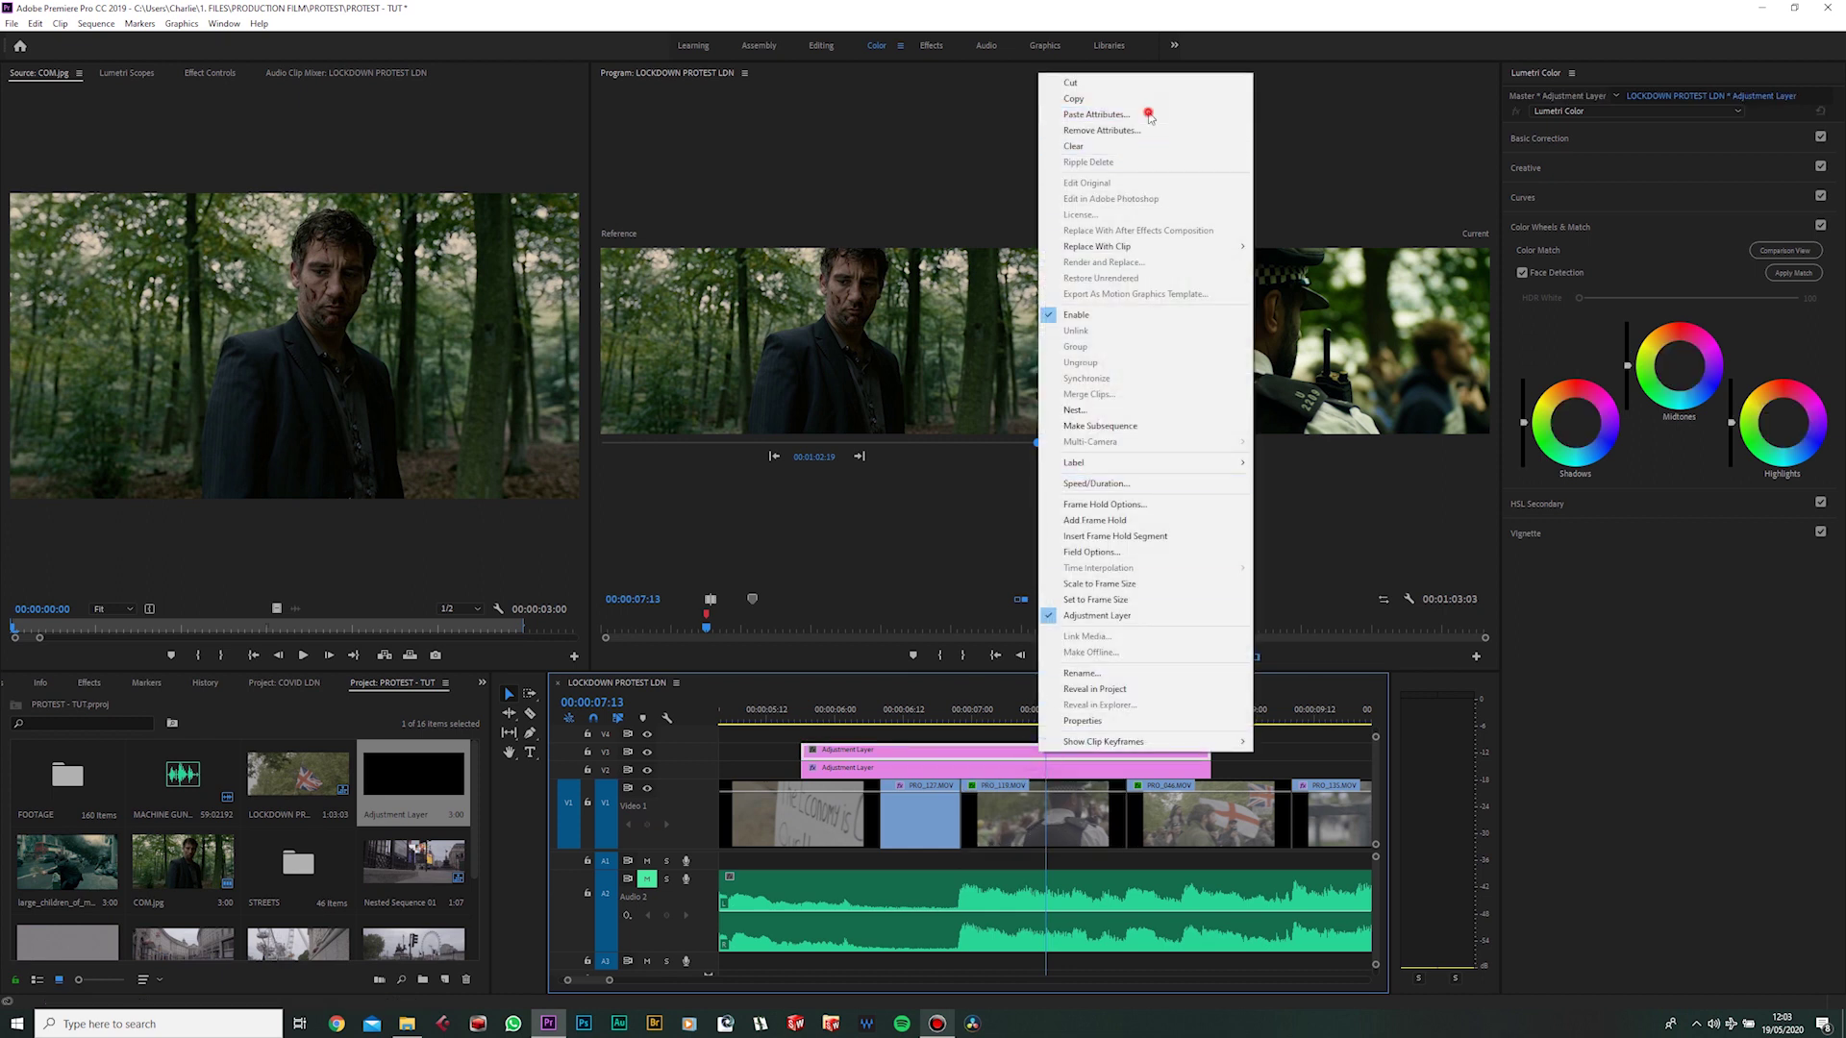
{"action": "left_click", "coordinate": [1146, 115]}
{"action": "left_click", "coordinate": [954, 741]}
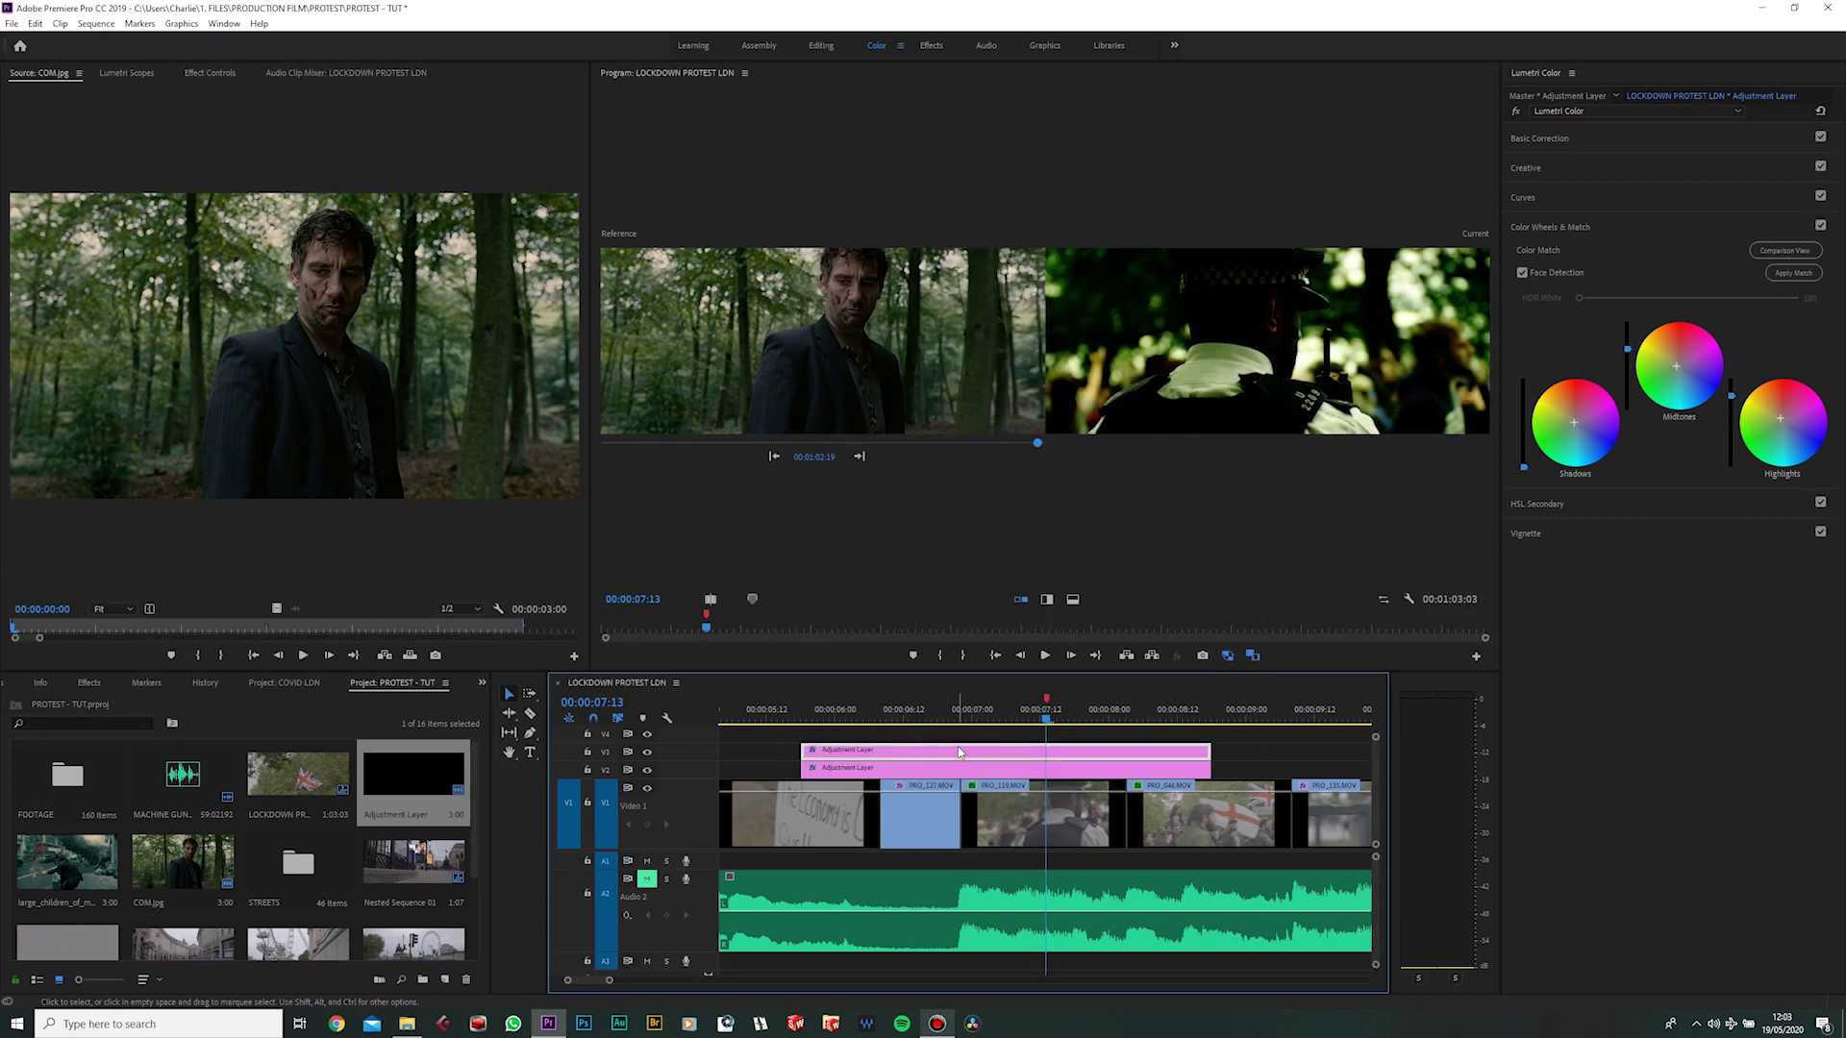
- Delete the Lumetri Color effect from the PRO_119.MOV clip
{"action": "left_click", "coordinate": [1024, 834]}
{"action": "left_click", "coordinate": [231, 73]}
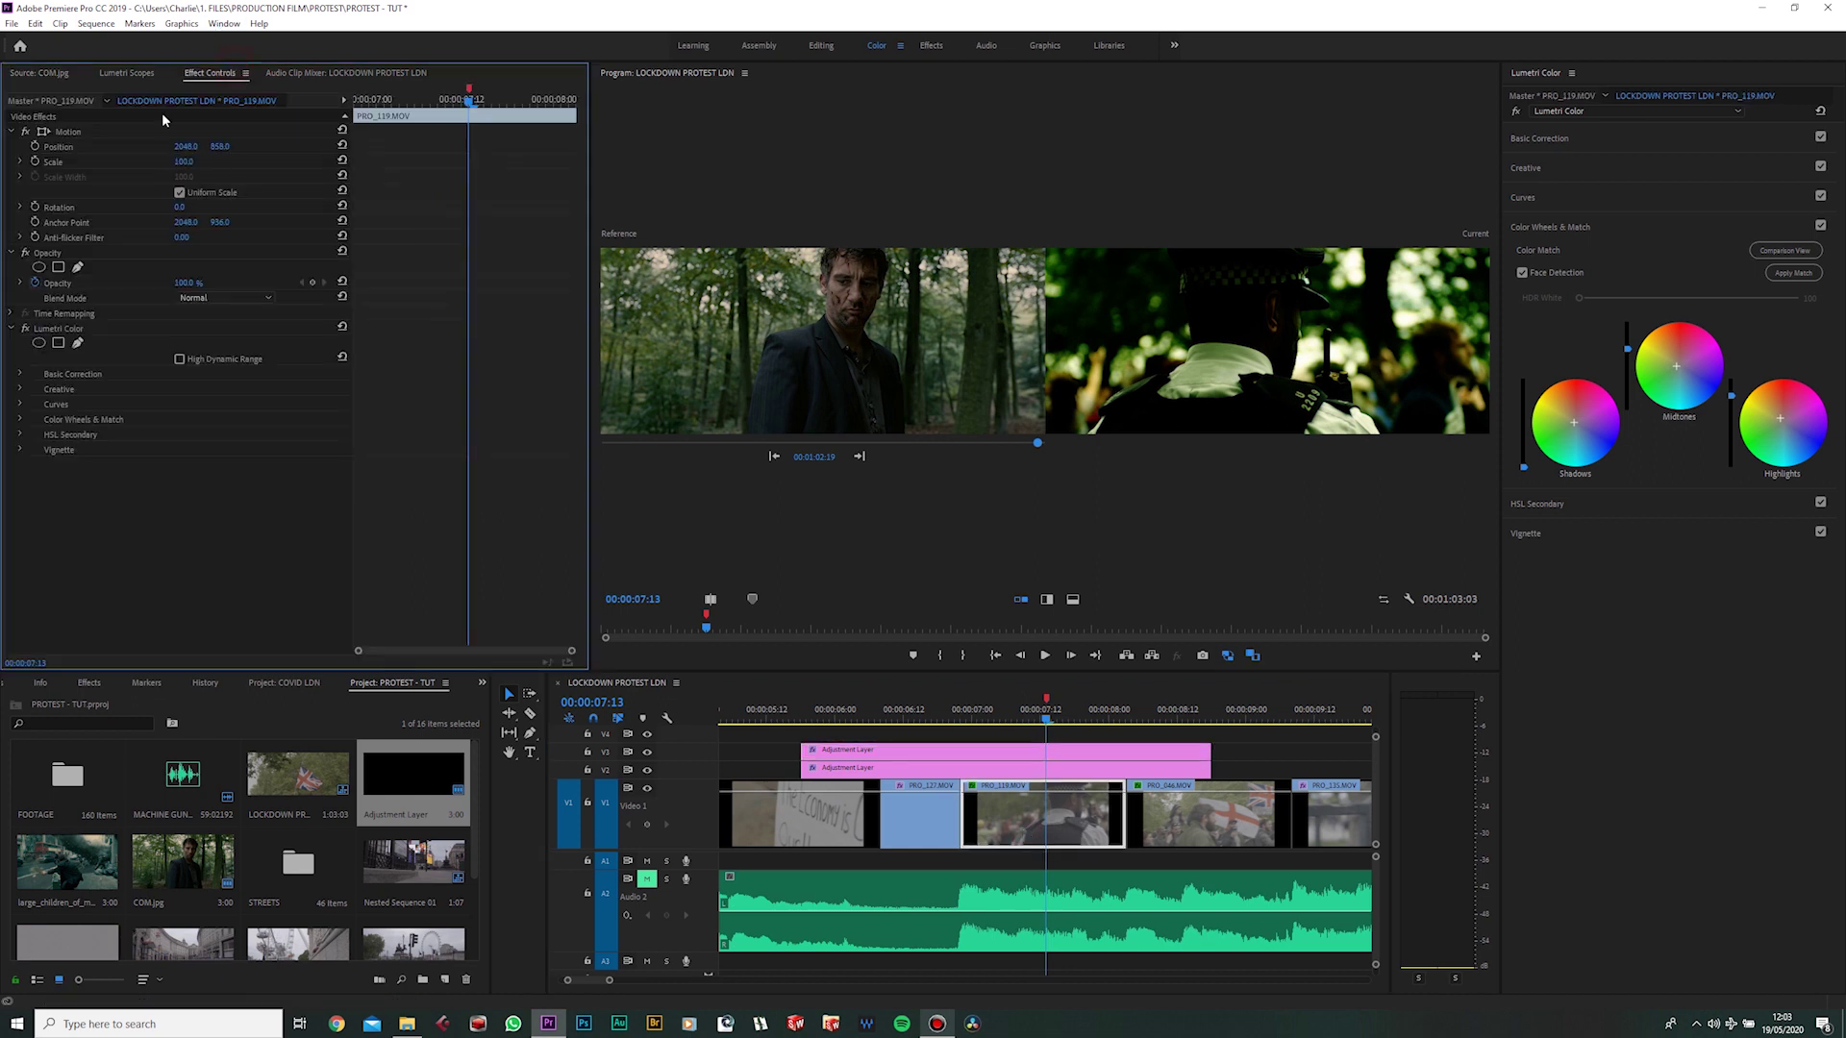
{"action": "left_click", "coordinate": [69, 332]}
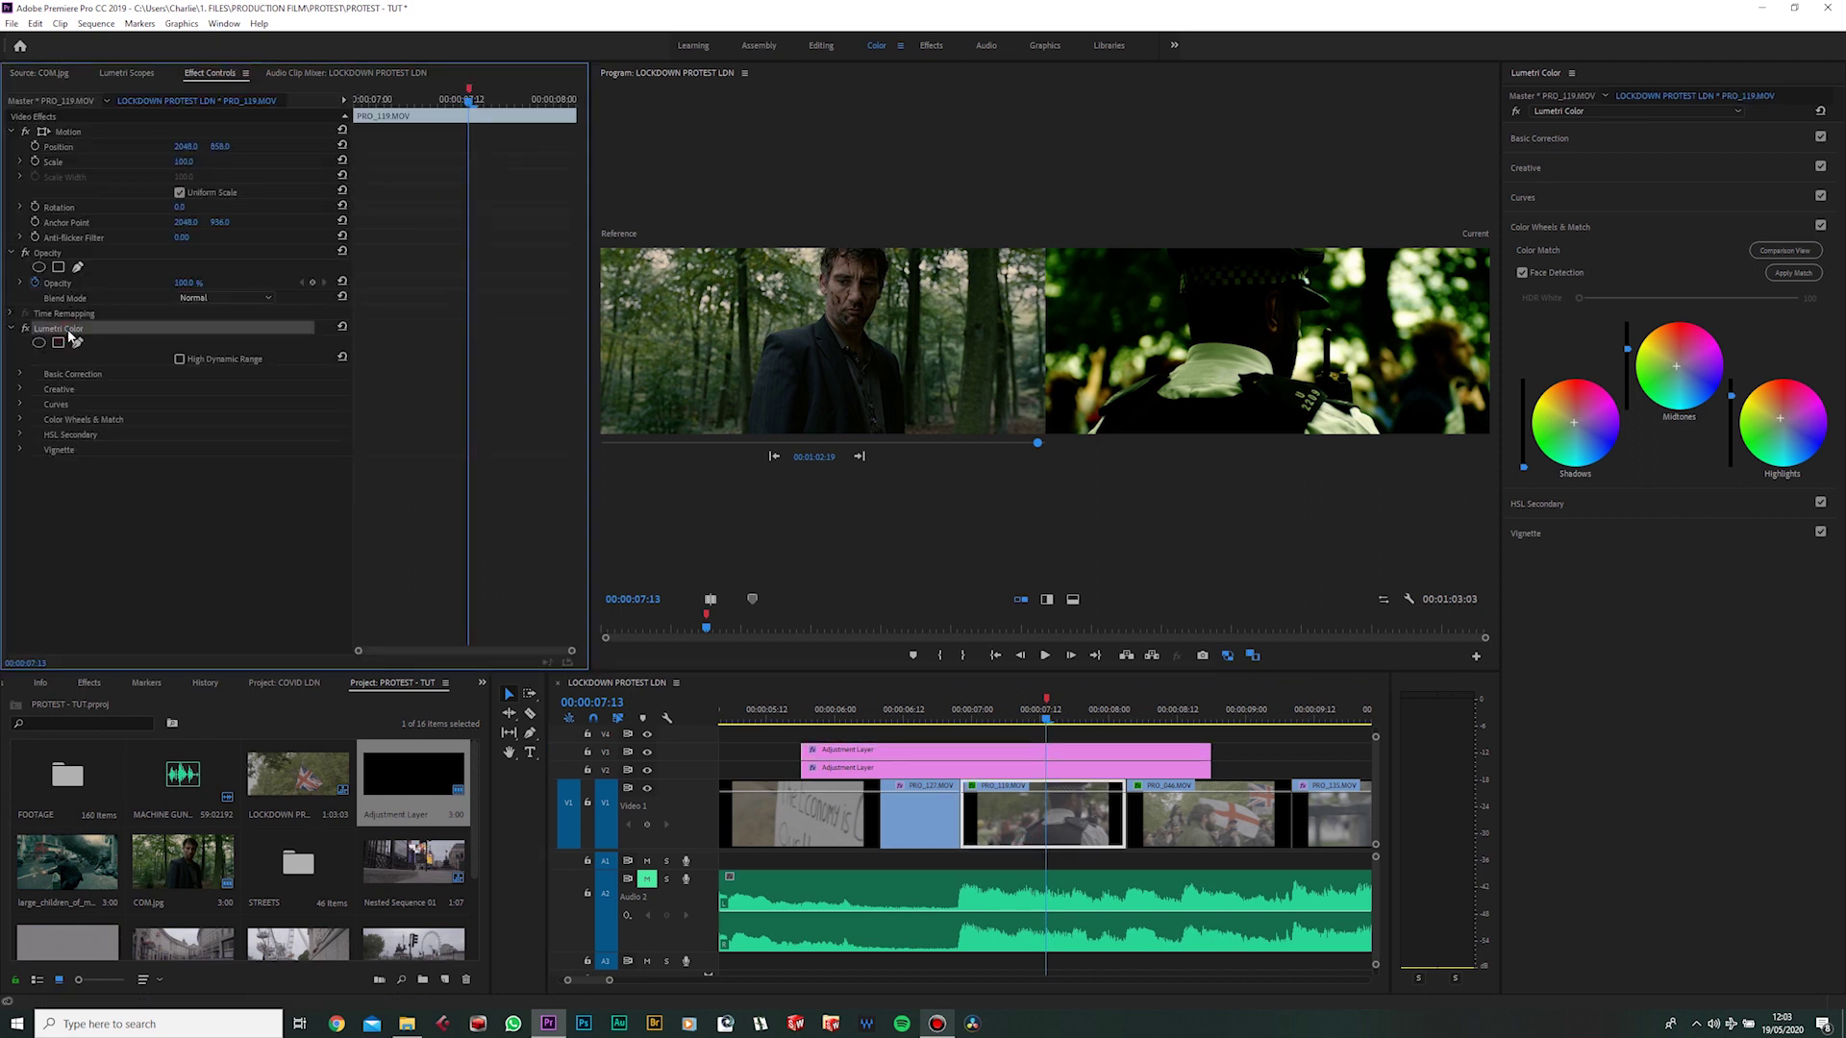
{"action": "key", "text": "Delete"}
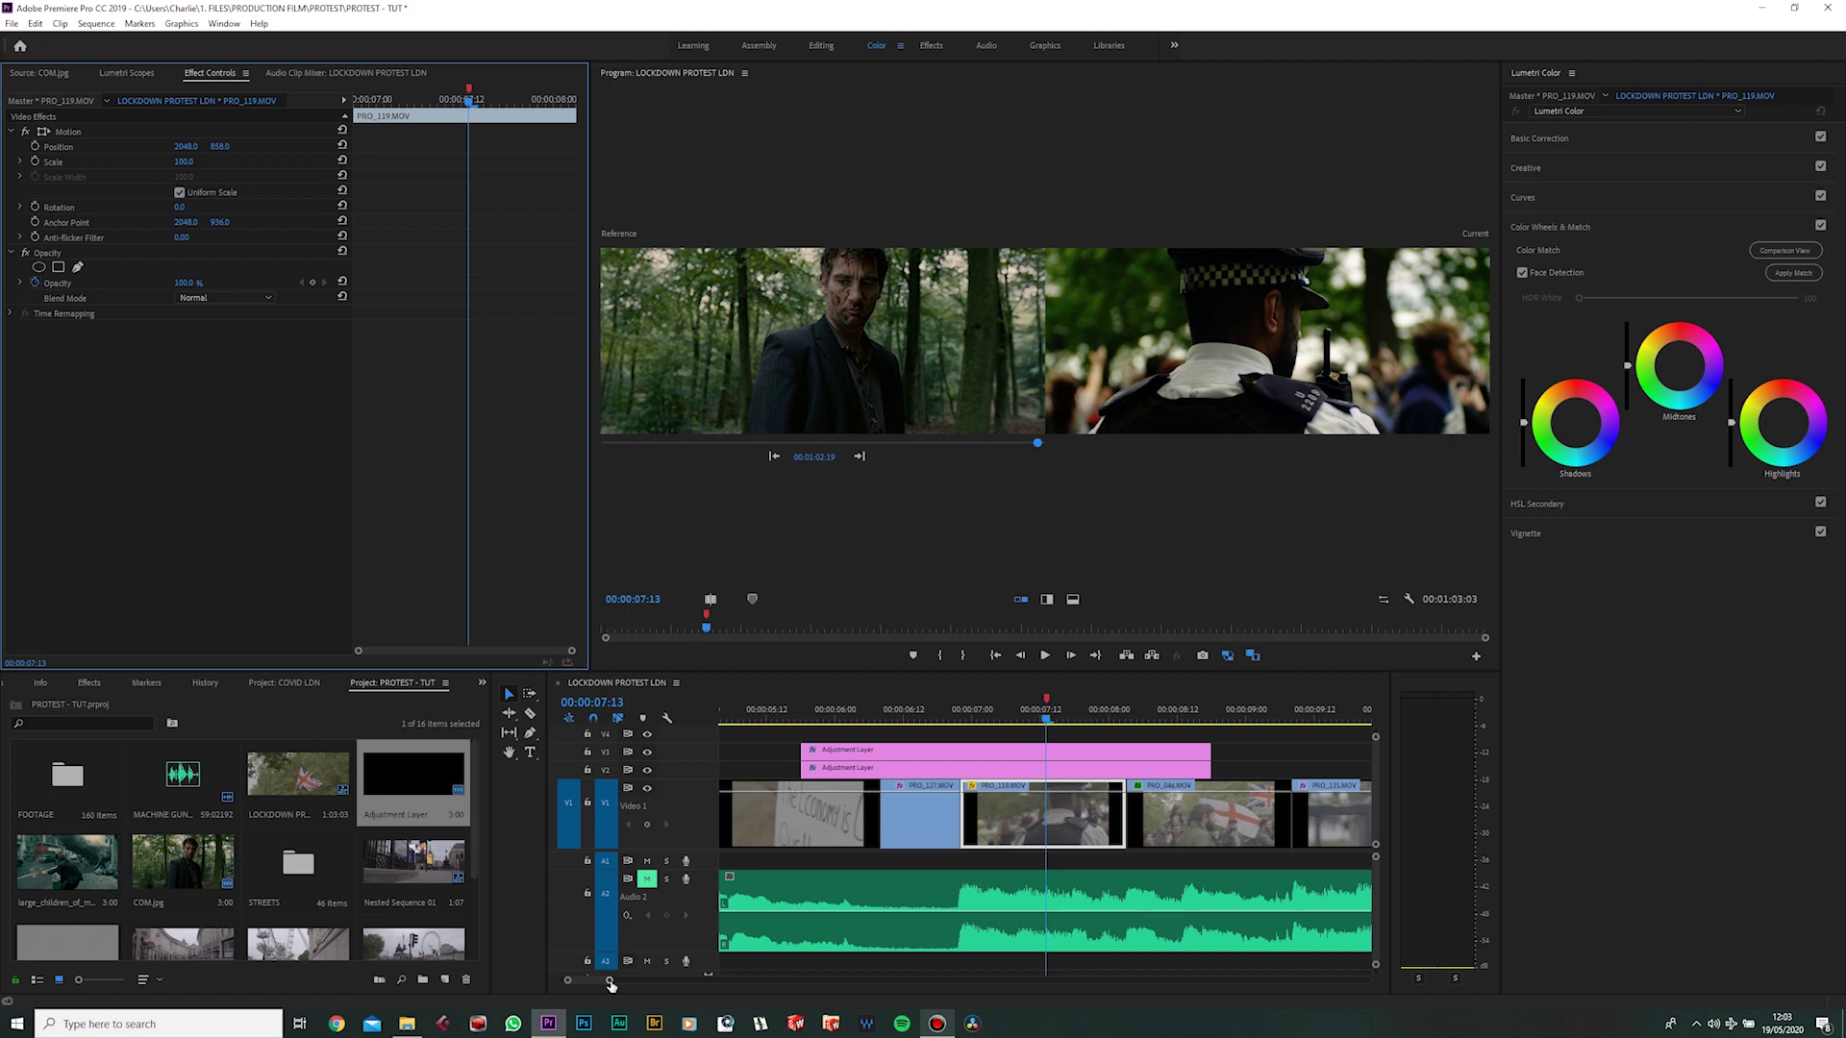
- Extend the end of the V3 adjustment layer to about 20 seconds in the sequence
{"action": "left_click_drag", "start_coordinate": [610, 985], "coordinate": [661, 982]}
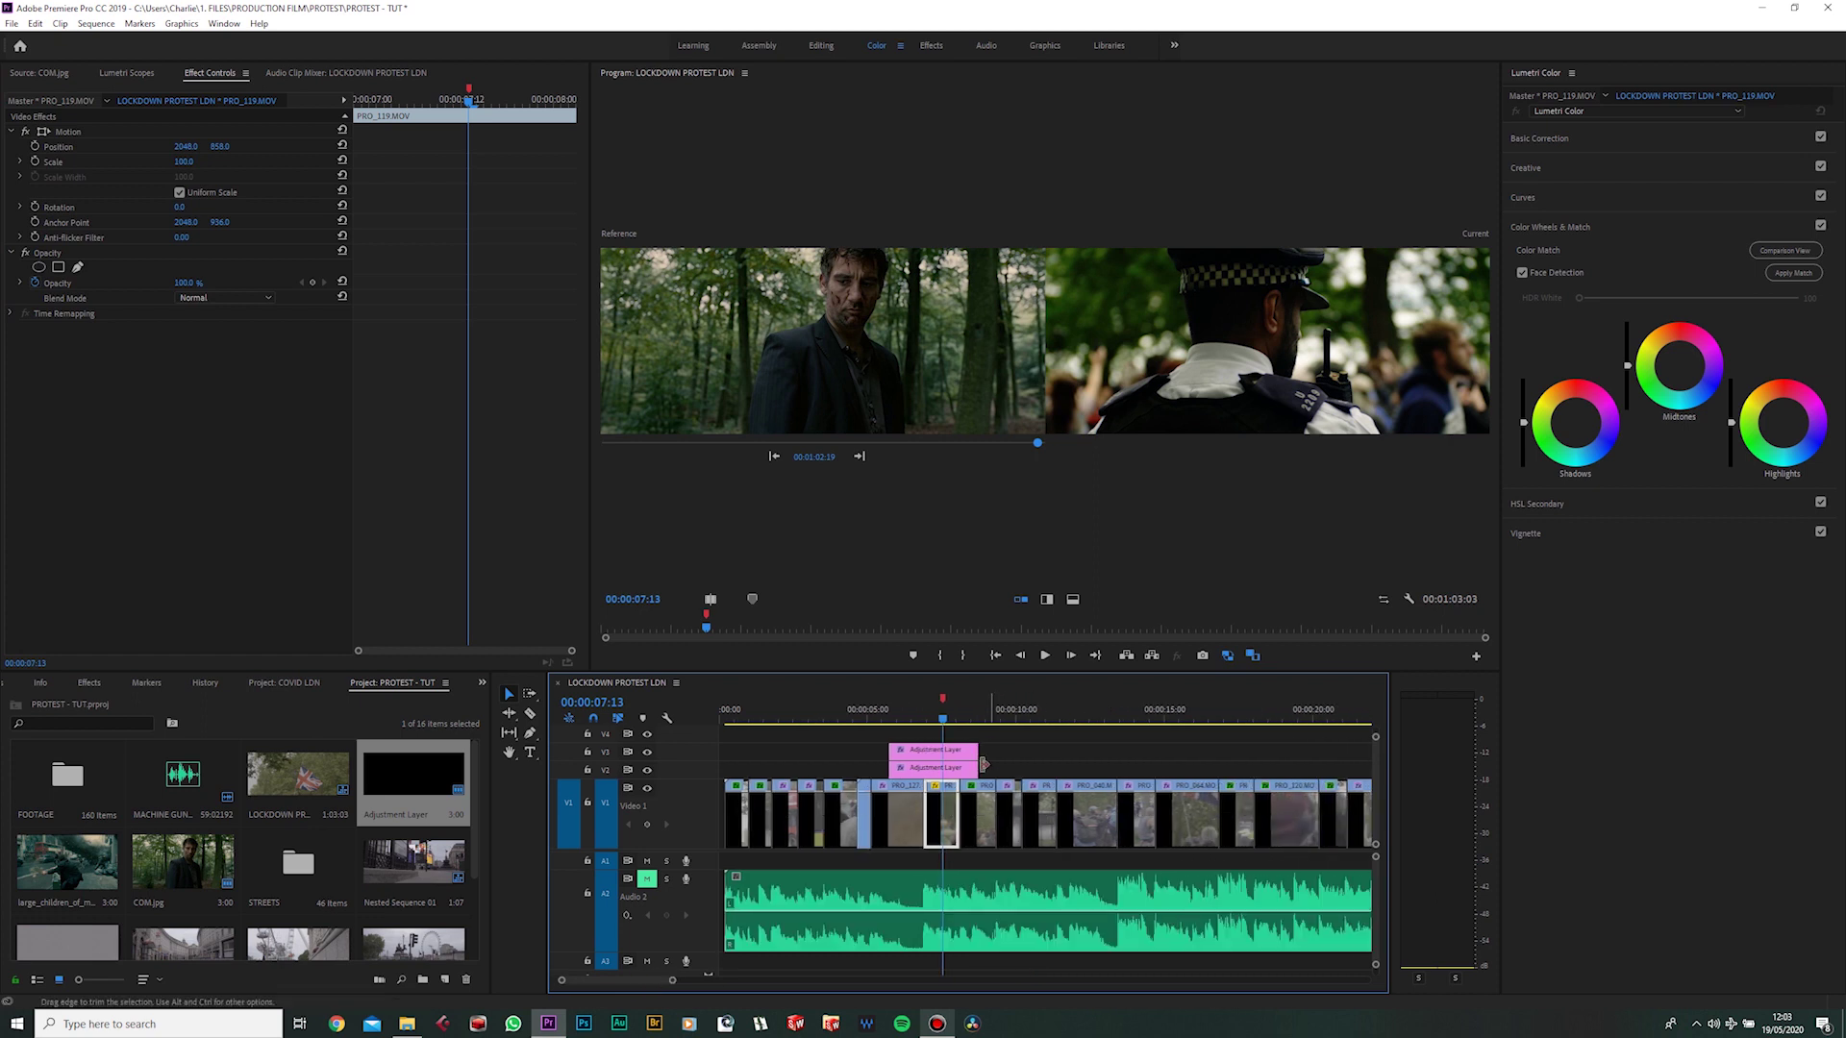
{"action": "left_click_drag", "start_coordinate": [977, 750], "coordinate": [1295, 757]}
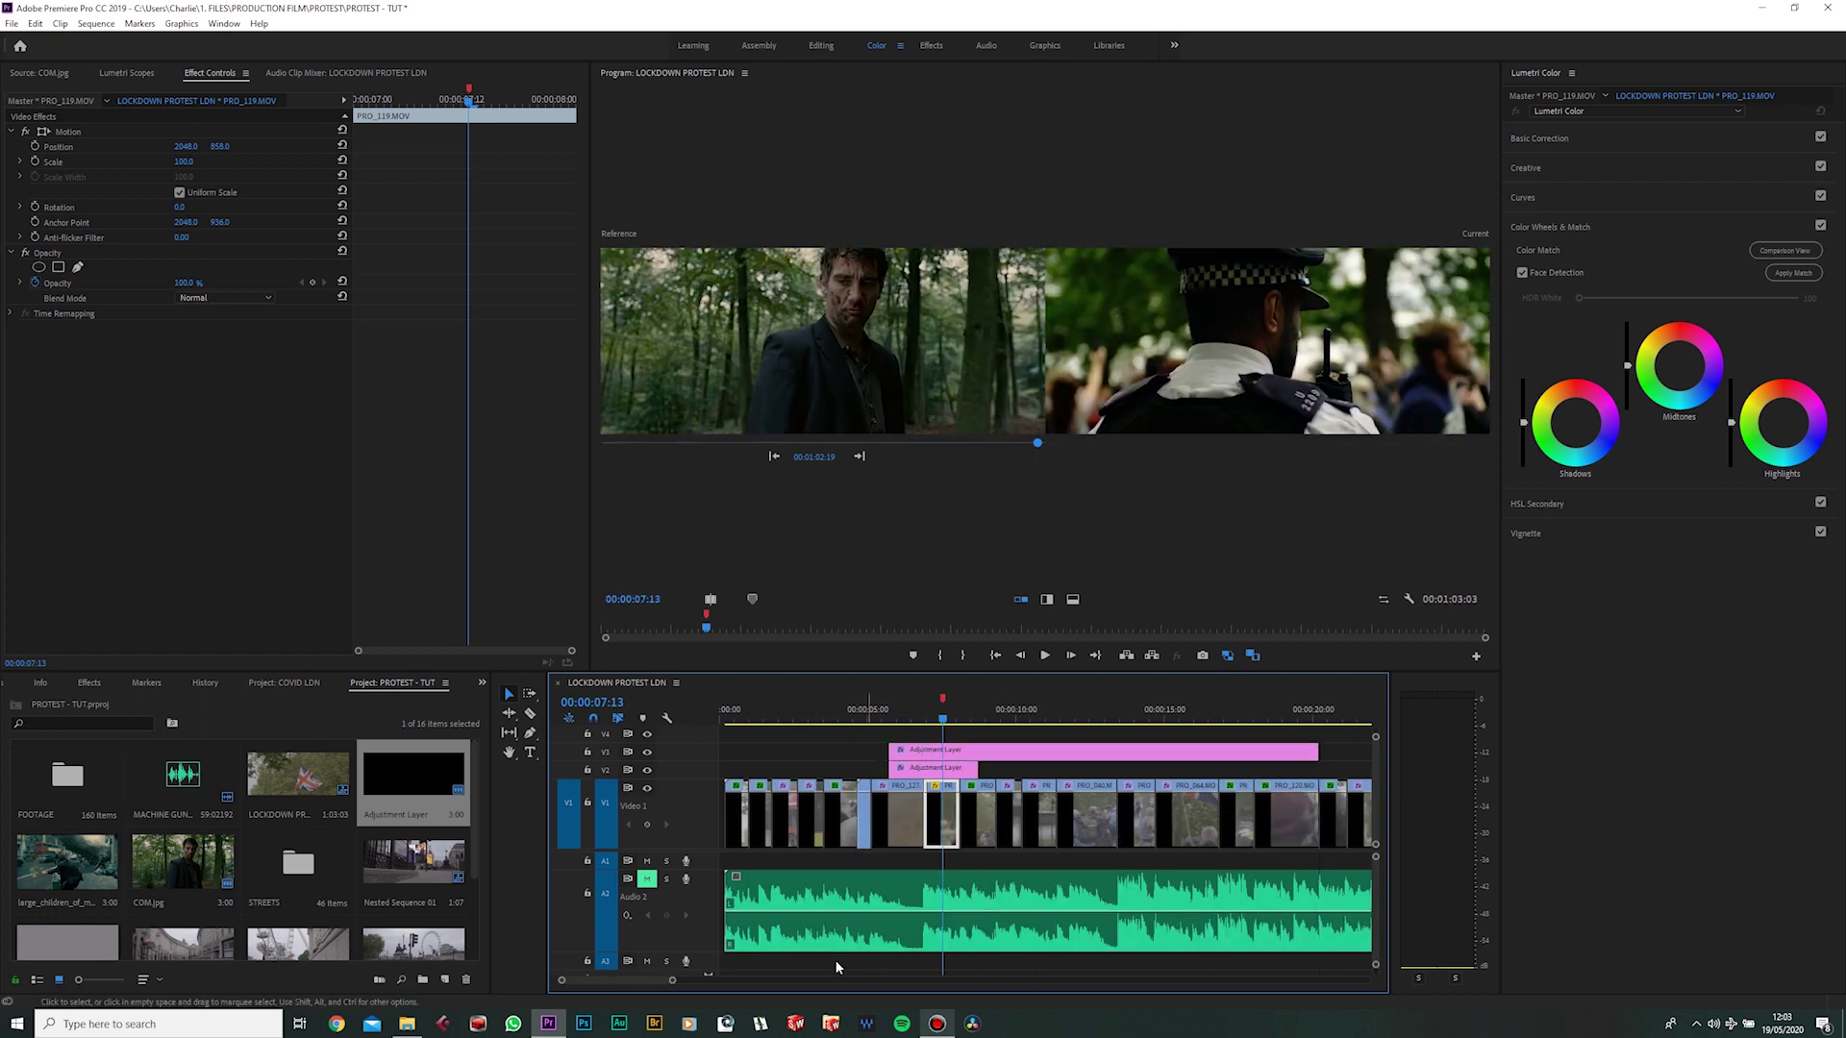
{"action": "left_click_drag", "start_coordinate": [673, 981], "coordinate": [632, 974]}
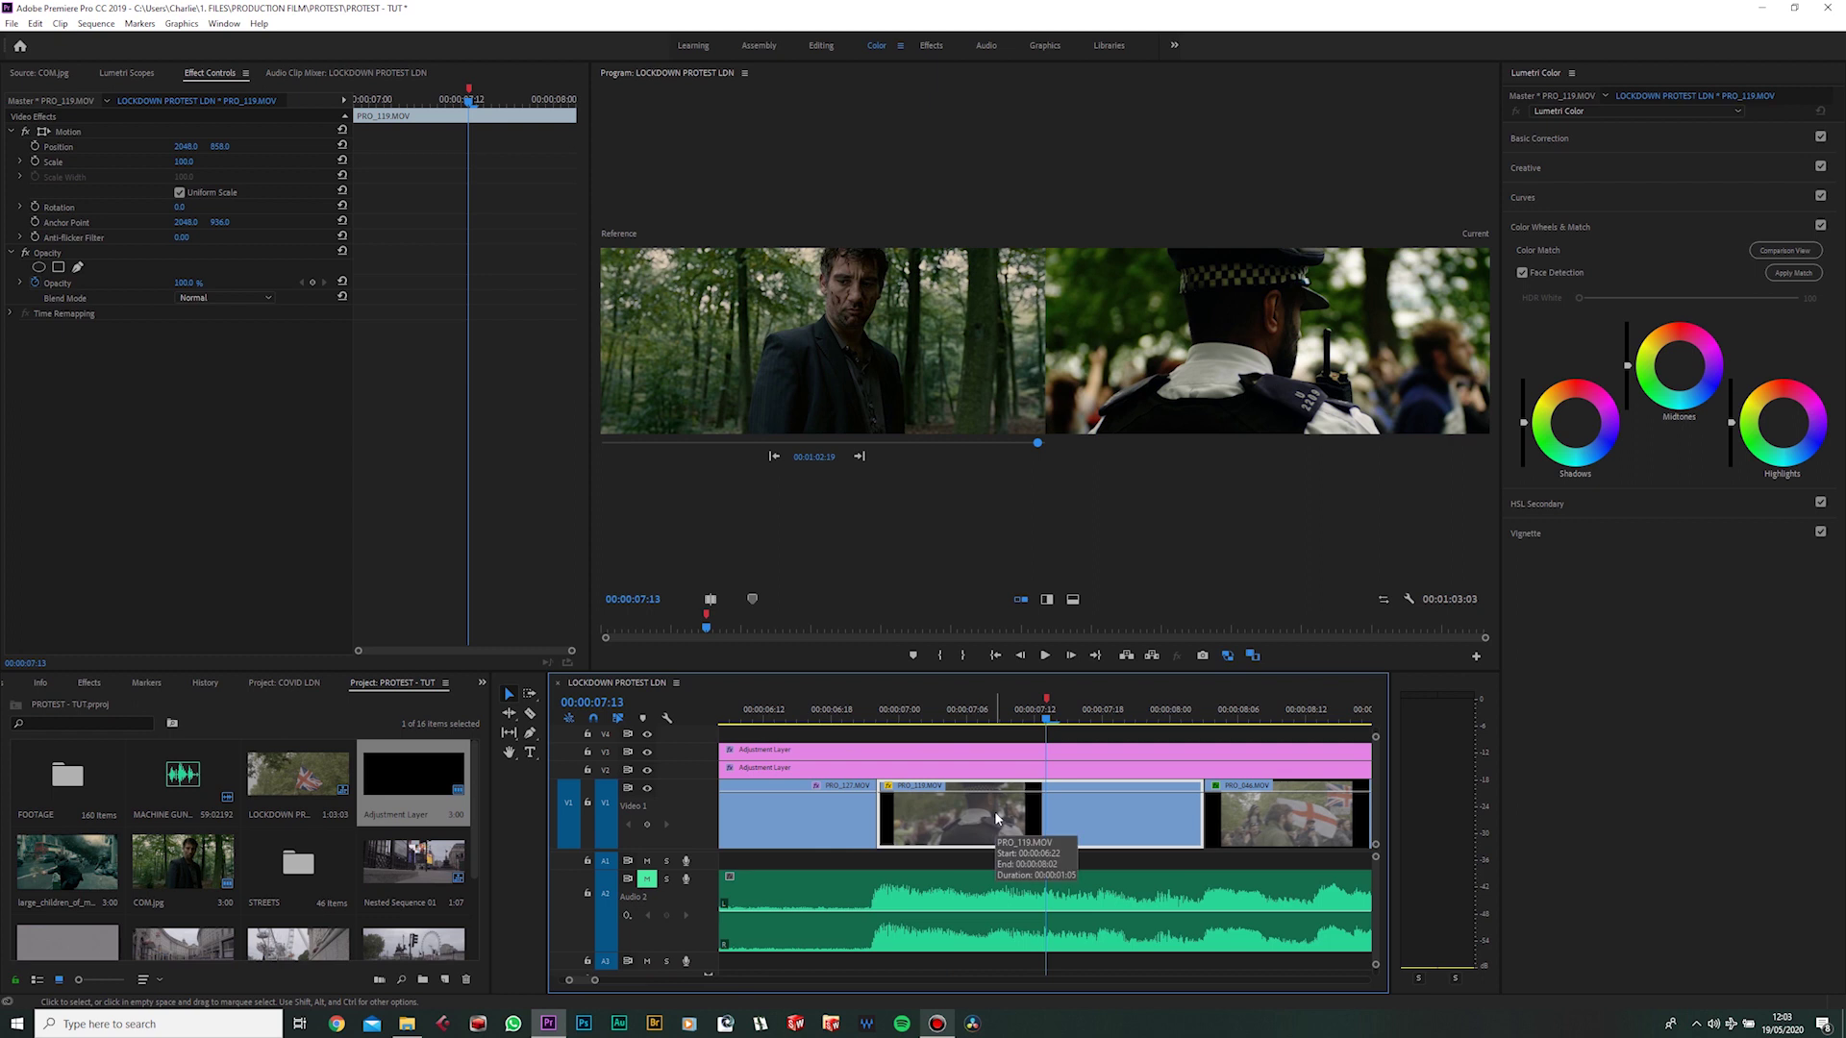
- Compare the Lumetri Scopes of the COM.jpg still with those of the police officer shot at 00:00:07:13
{"action": "left_click", "coordinate": [127, 73]}
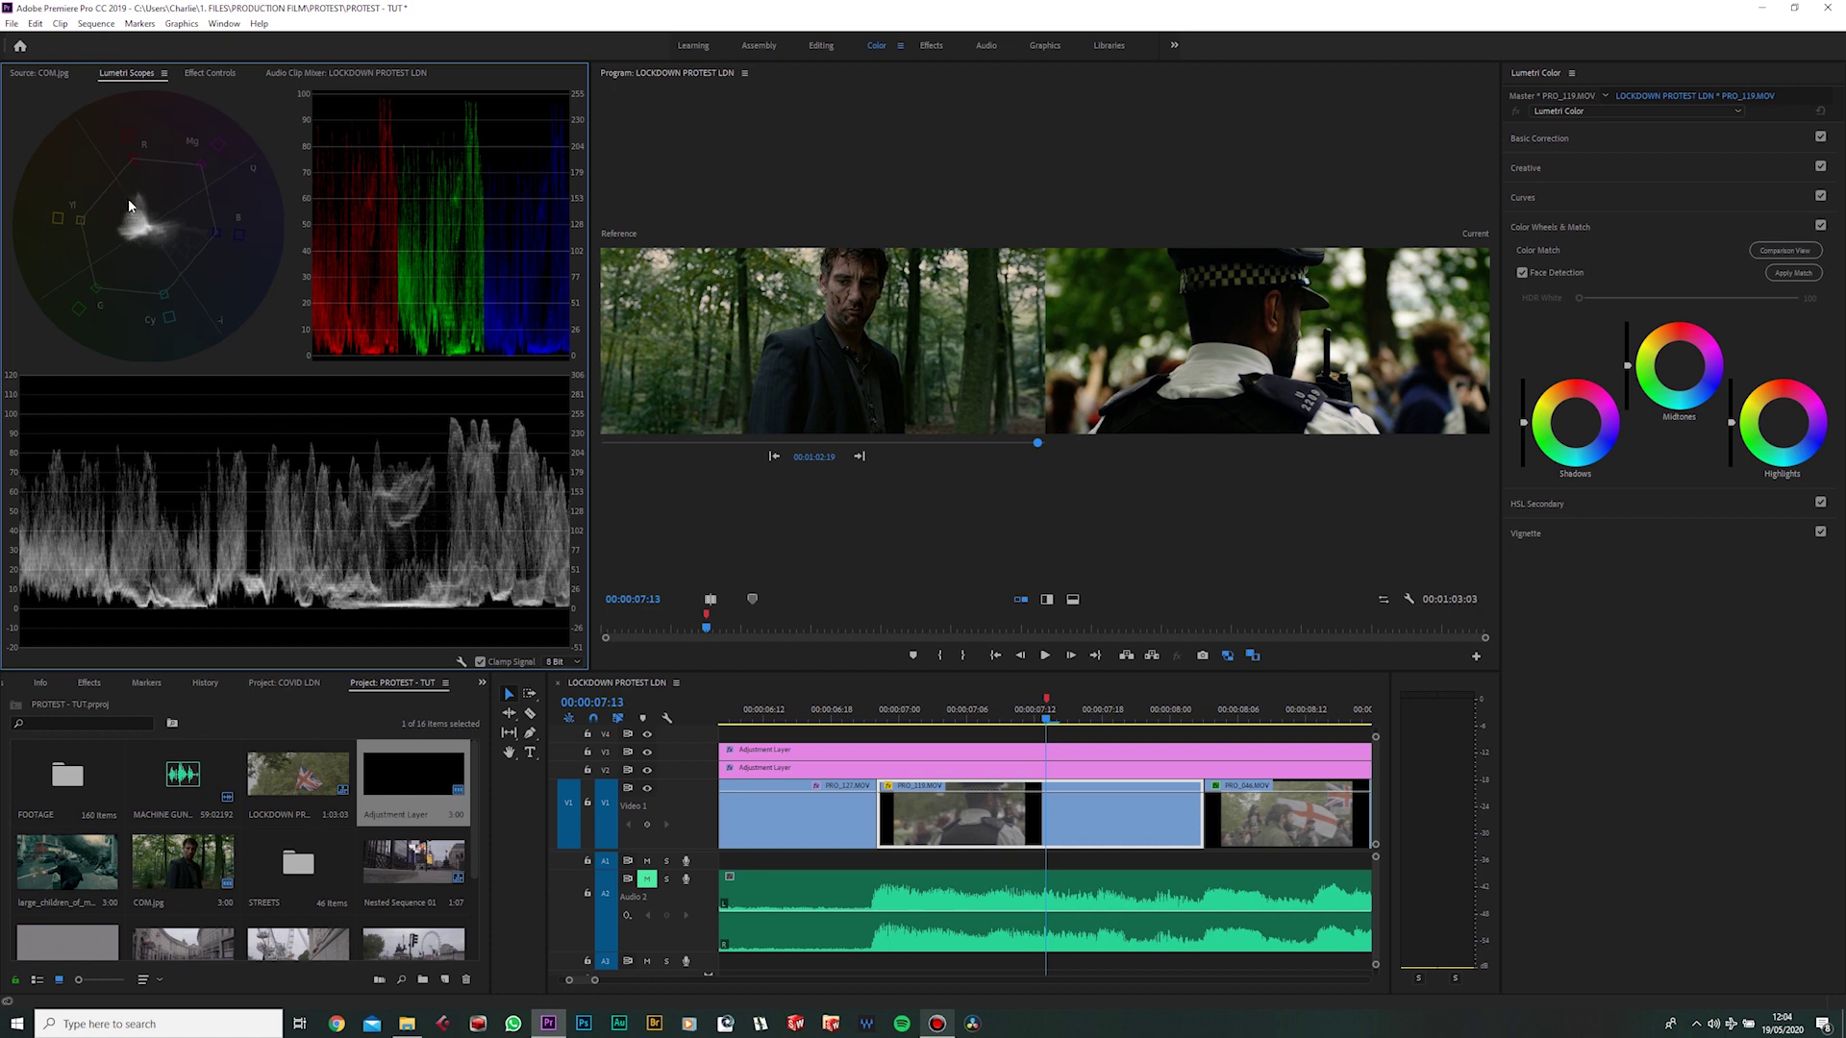
{"action": "left_click_drag", "start_coordinate": [595, 980], "coordinate": [792, 980]}
{"action": "left_click", "coordinate": [1251, 716]}
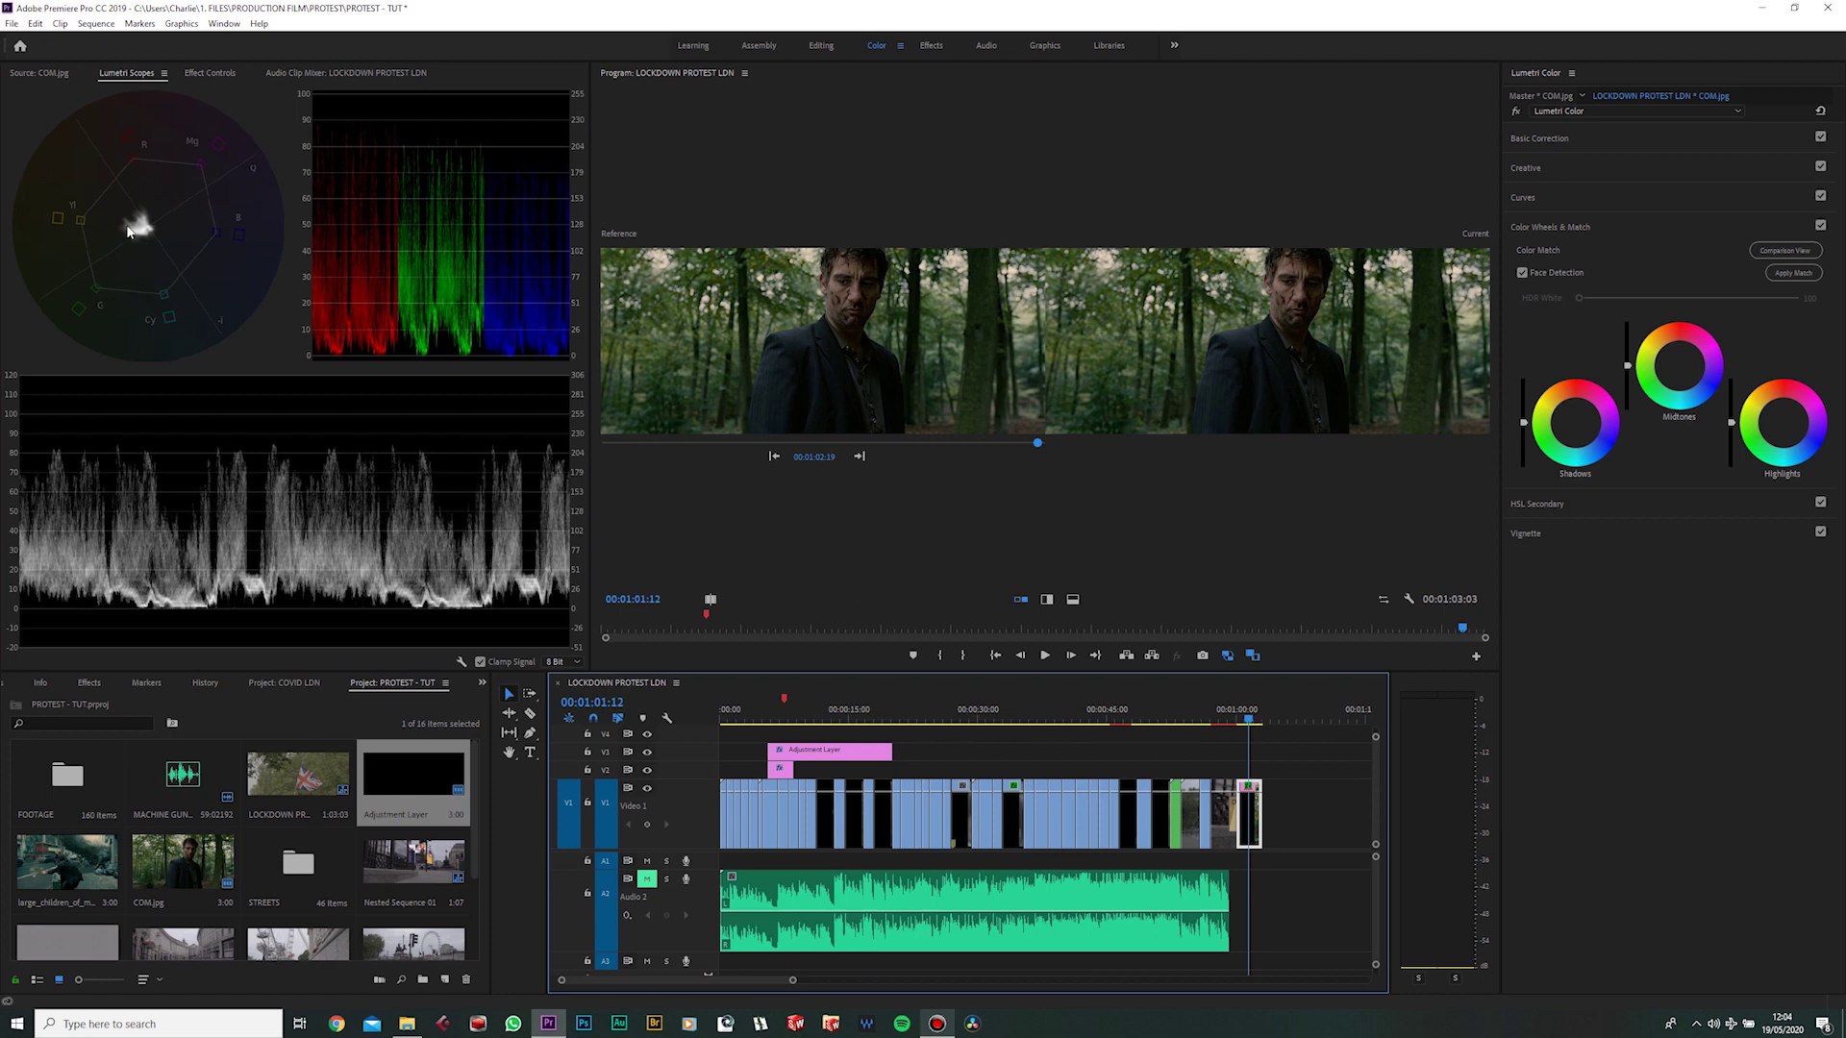
{"action": "left_click", "coordinate": [785, 714]}
{"action": "key", "text": "equal"}
{"action": "key", "text": "equal"}
{"action": "key", "text": "equal"}
{"action": "key", "text": "equal"}
{"action": "key", "text": "equal"}
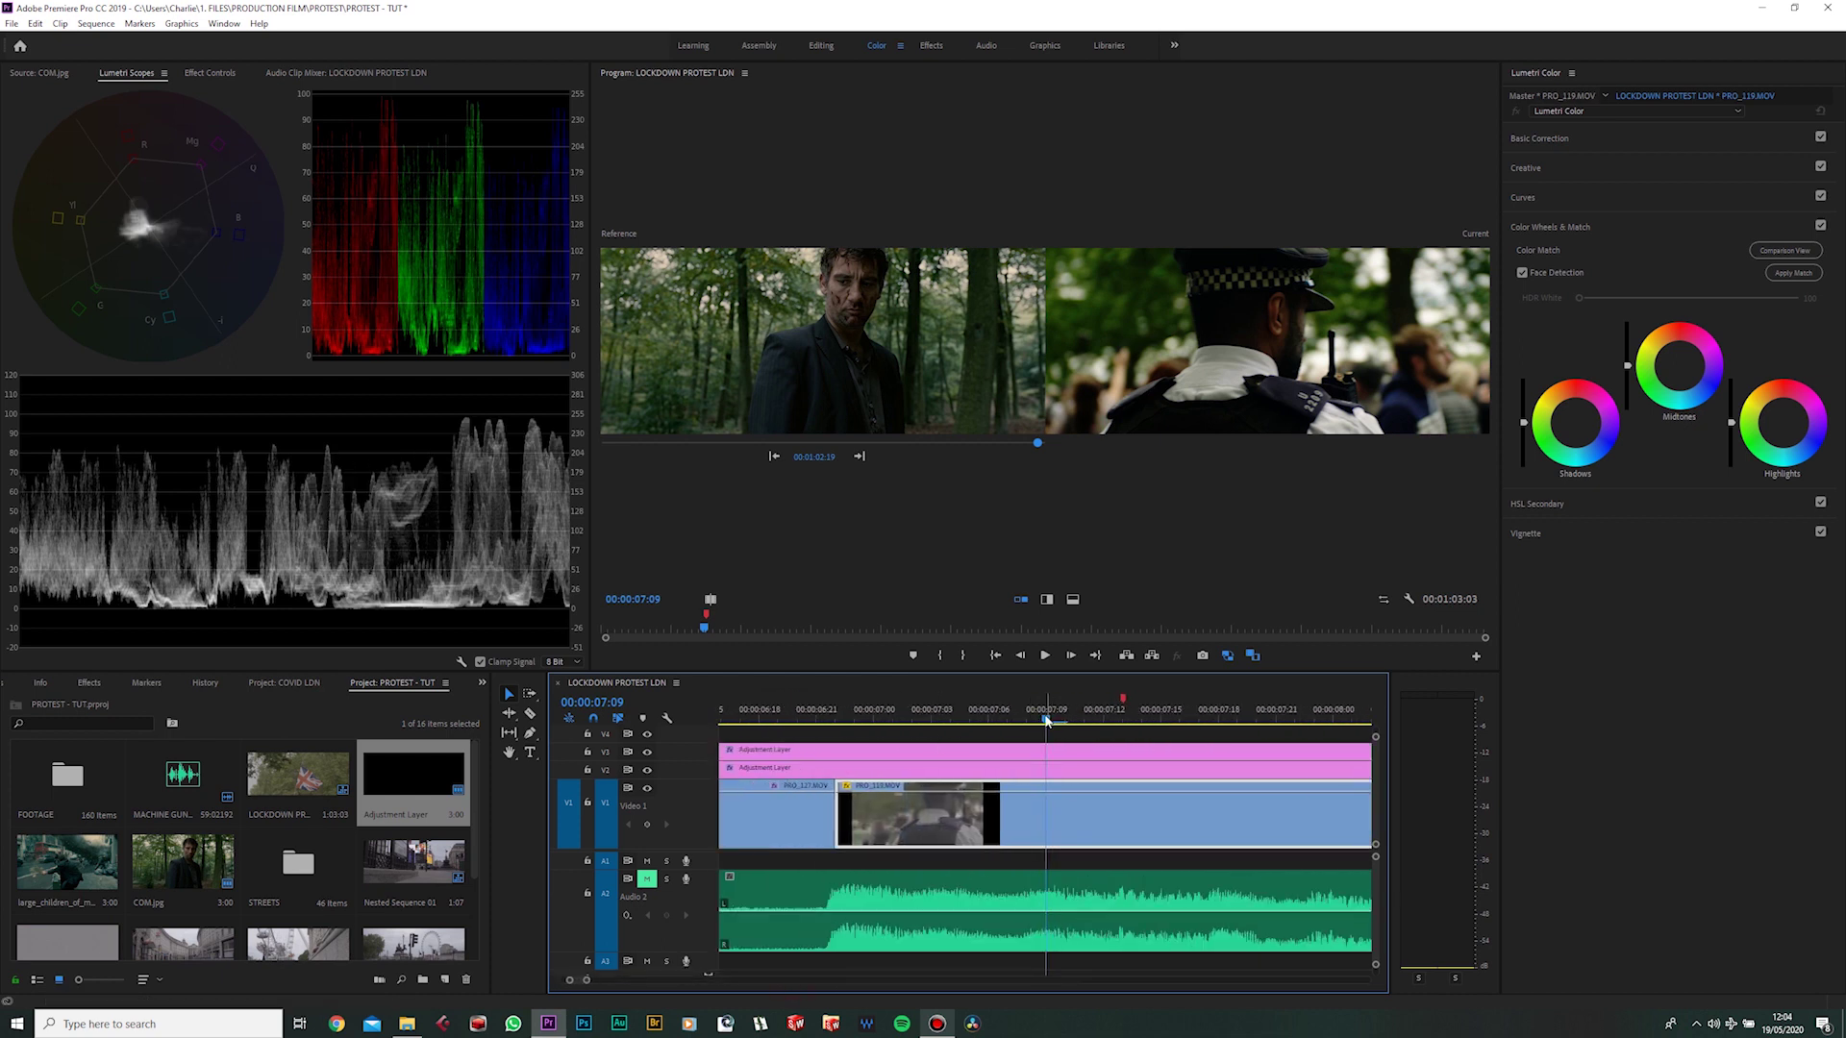
{"action": "left_click_drag", "start_coordinate": [1047, 721], "coordinate": [1121, 721]}
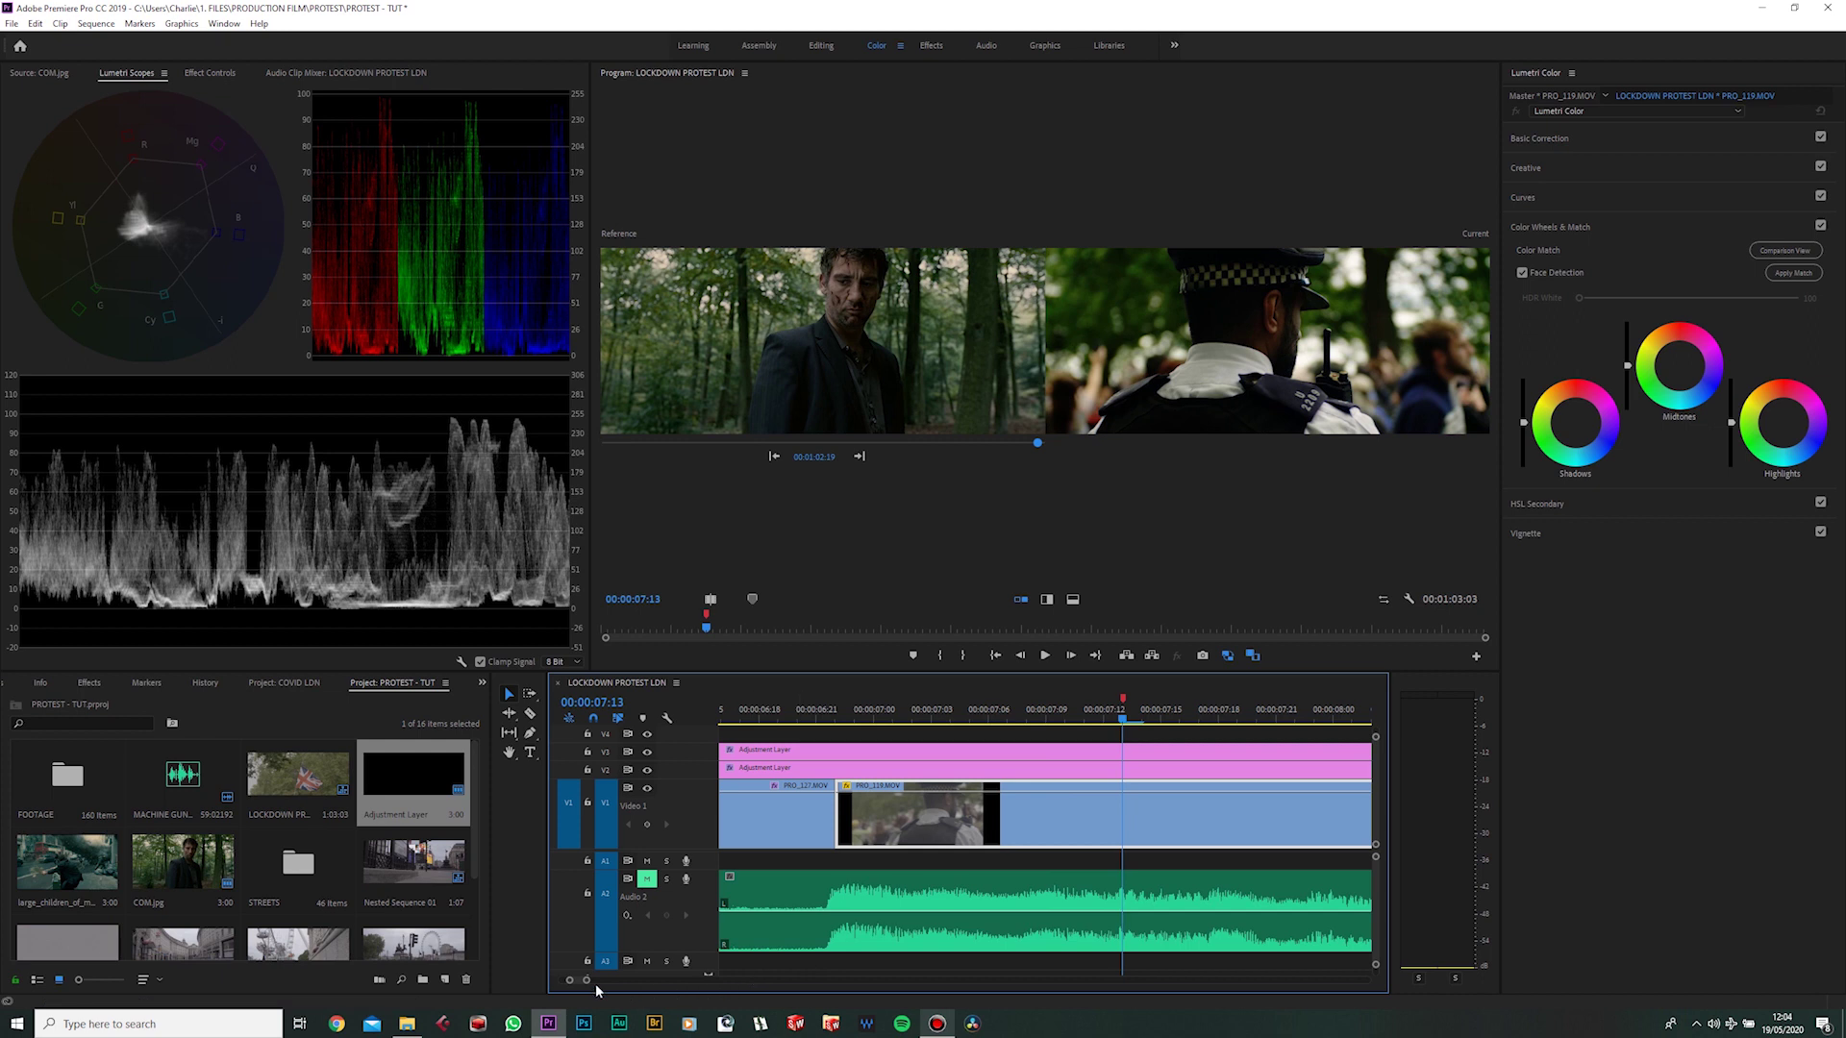
- Reduce the V3 adjustment layer's Basic Correction saturation to 64.9
{"action": "key", "text": "minus"}
{"action": "key", "text": "minus"}
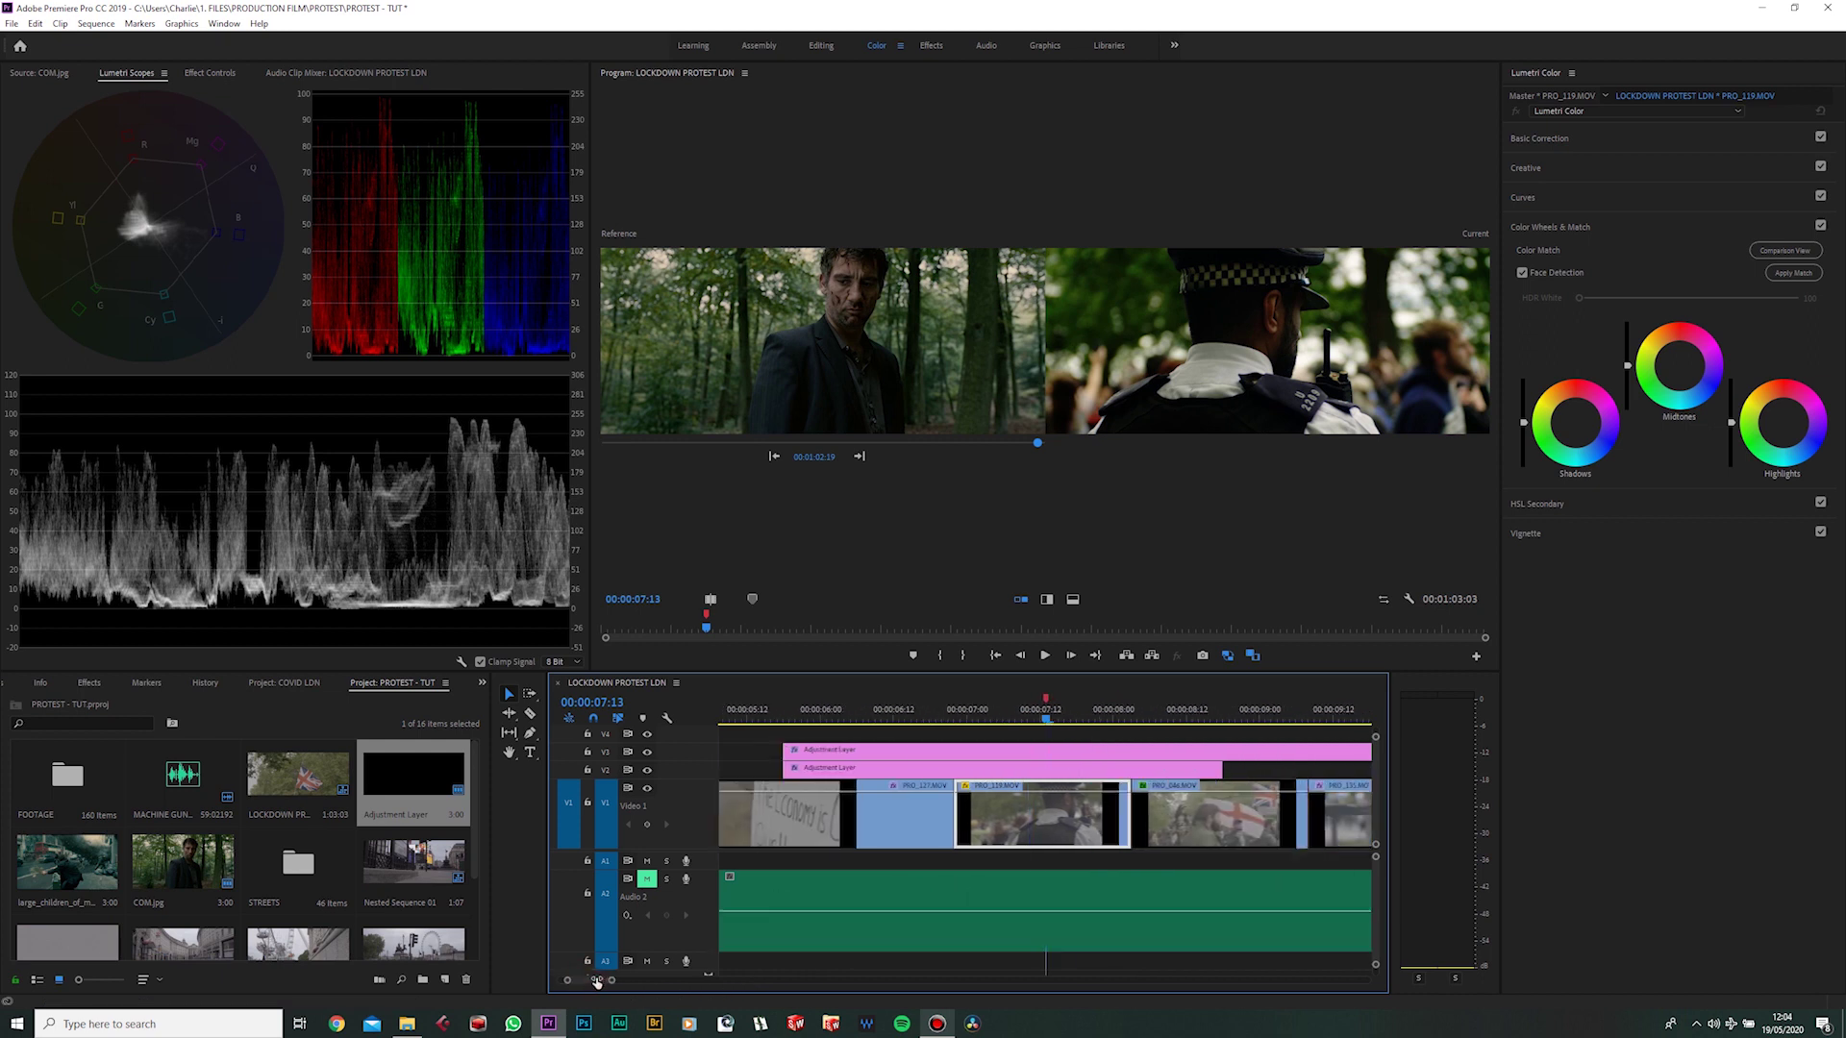
{"action": "key", "text": "minus"}
{"action": "left_click", "coordinate": [1076, 754]}
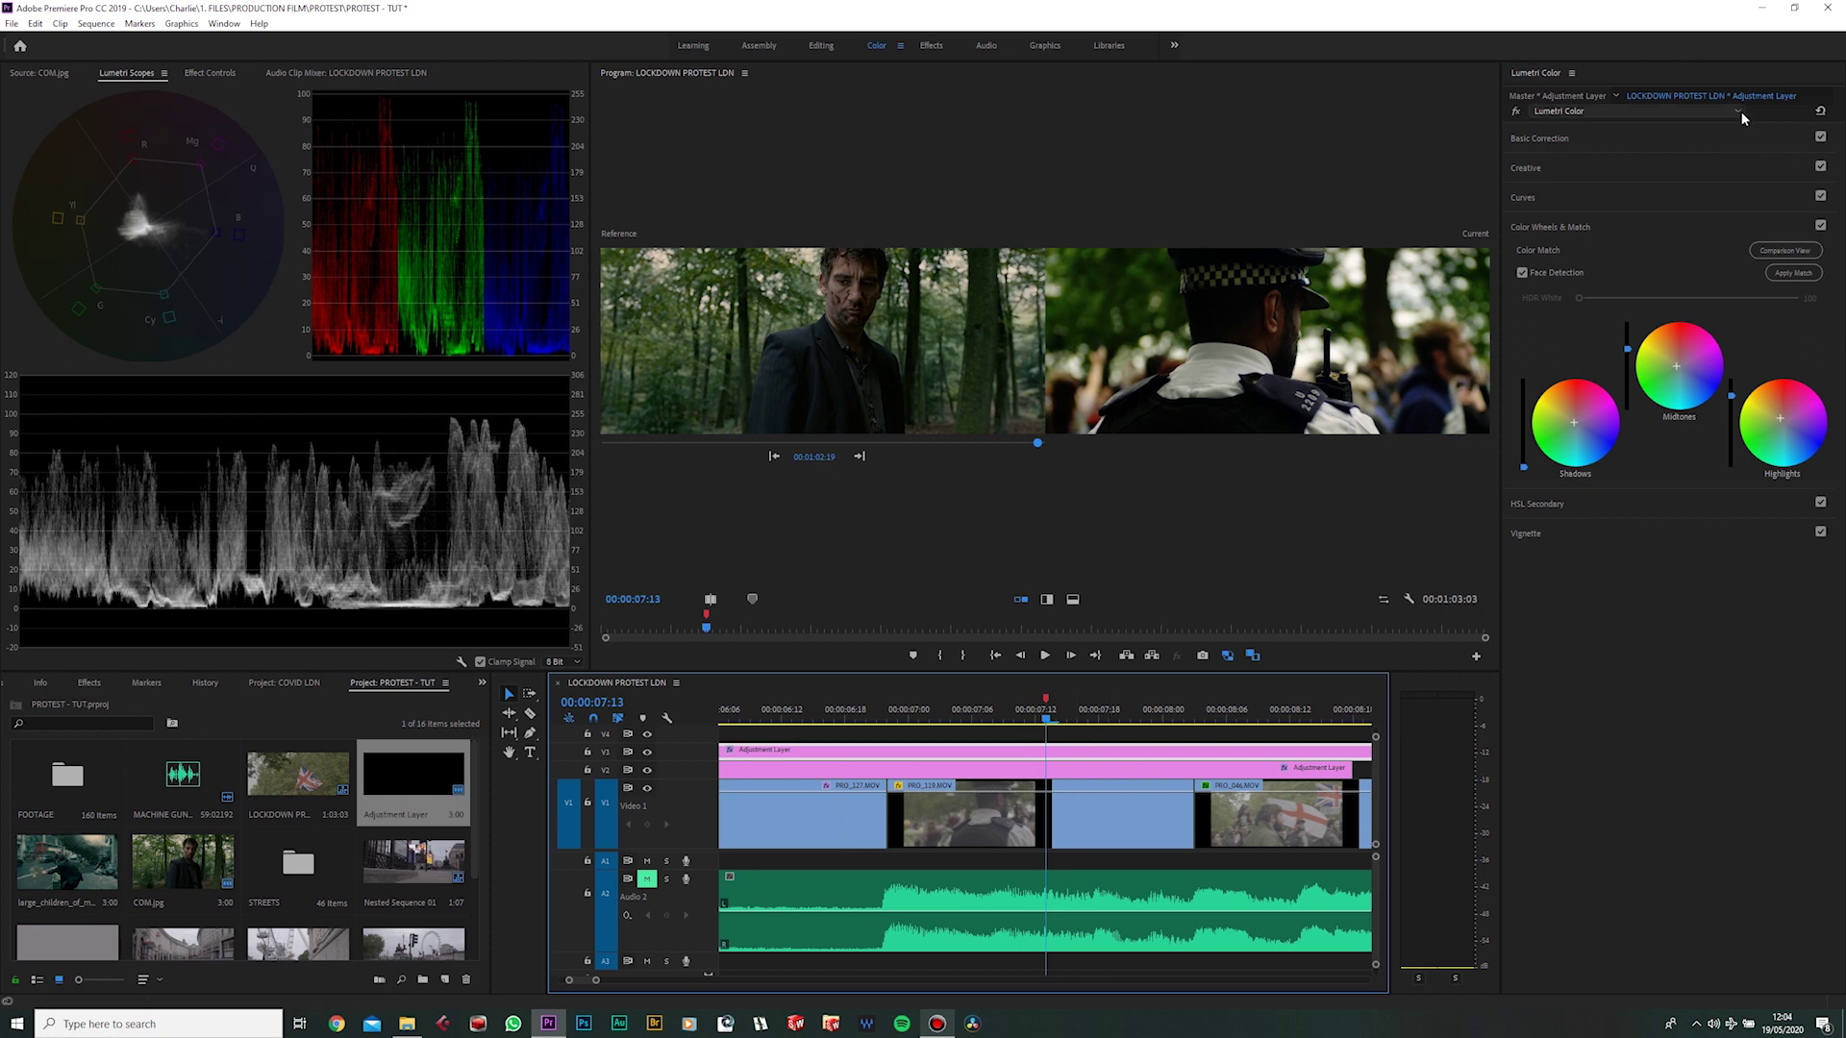
{"action": "left_click", "coordinate": [1710, 137]}
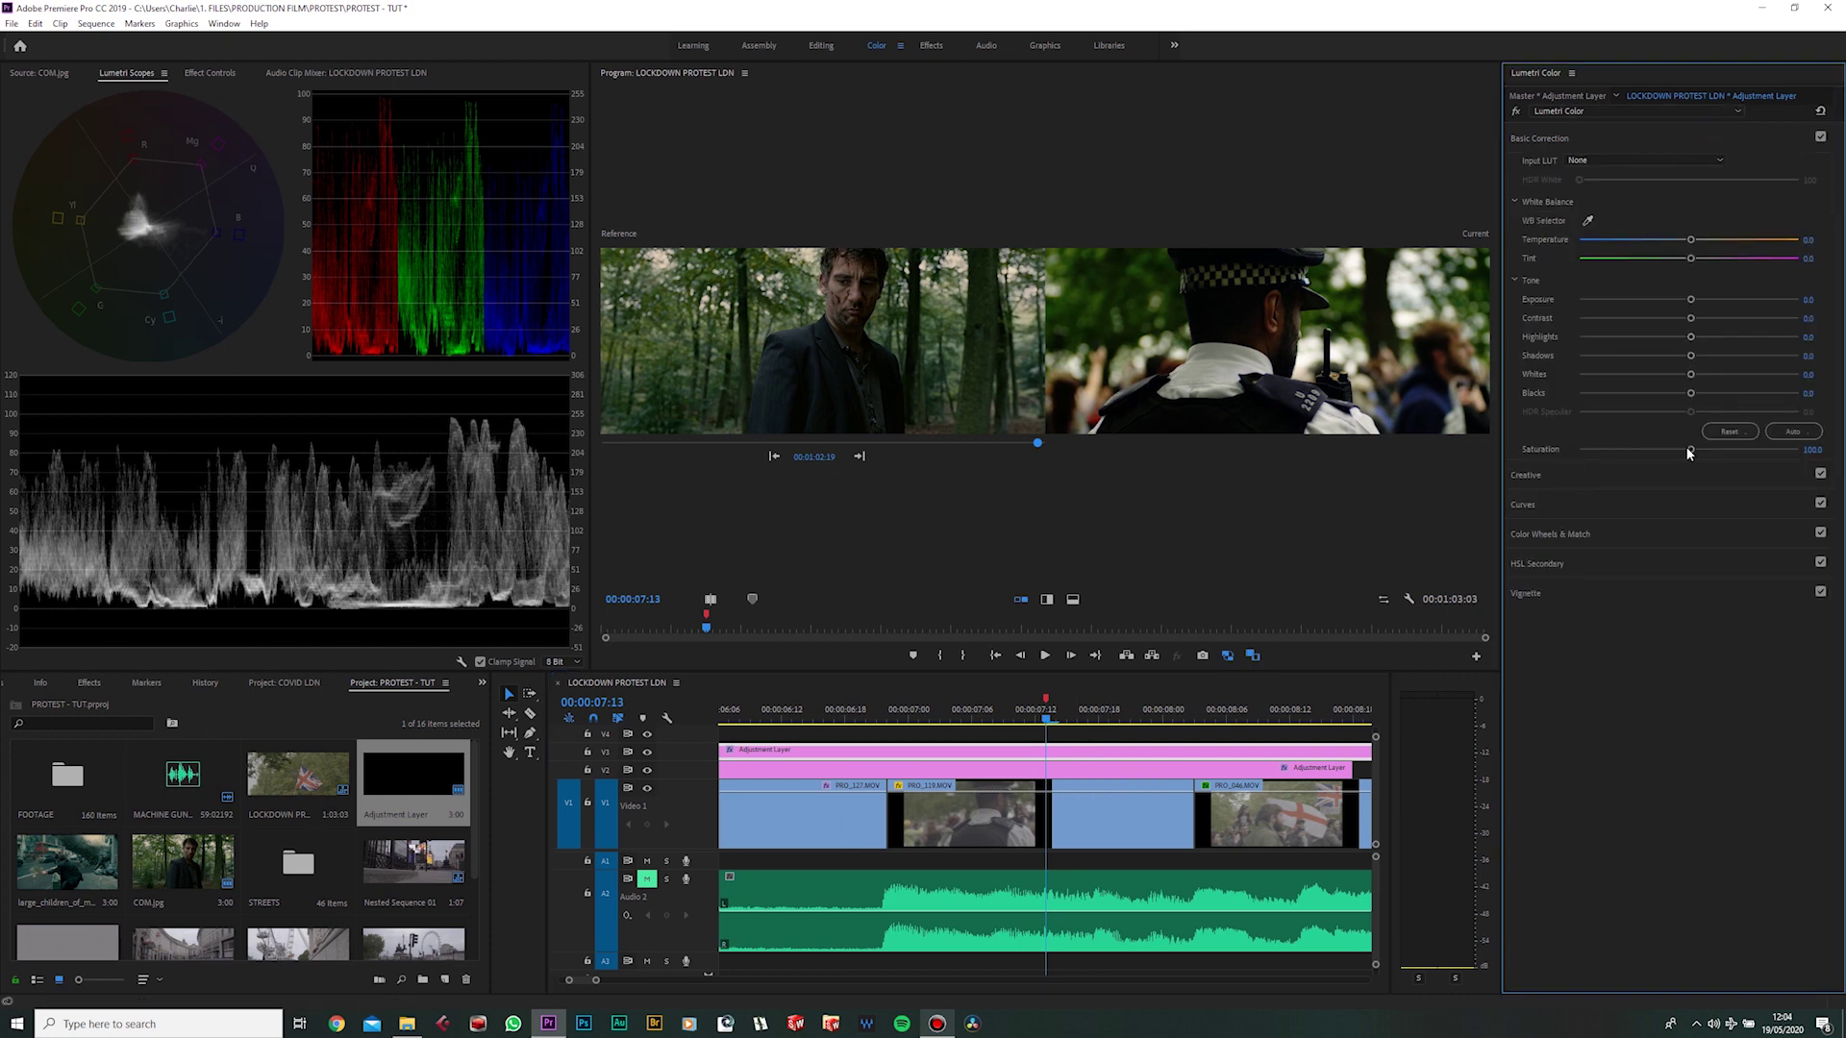
{"action": "left_click_drag", "start_coordinate": [1690, 449], "coordinate": [1651, 454]}
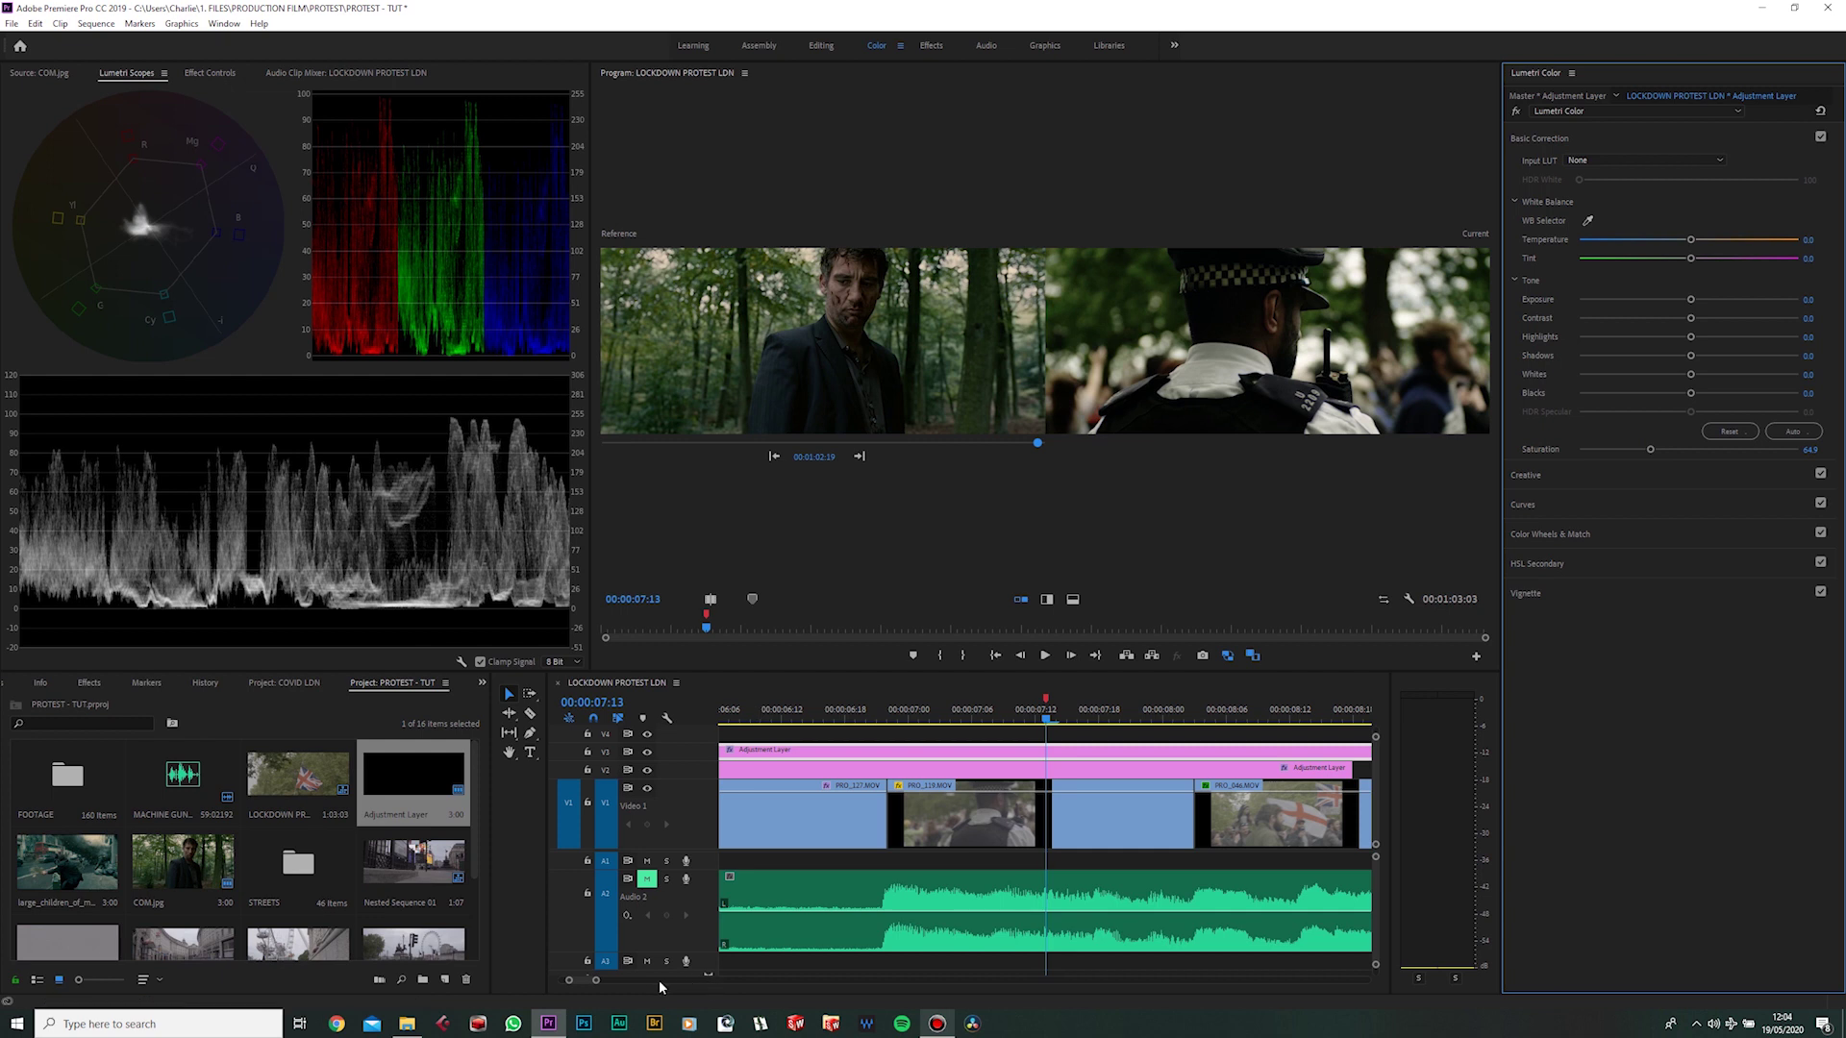
- Lower the Whites of the PRO_119.MOV clip to -55.4
{"action": "left_click_drag", "start_coordinate": [595, 981], "coordinate": [593, 980]}
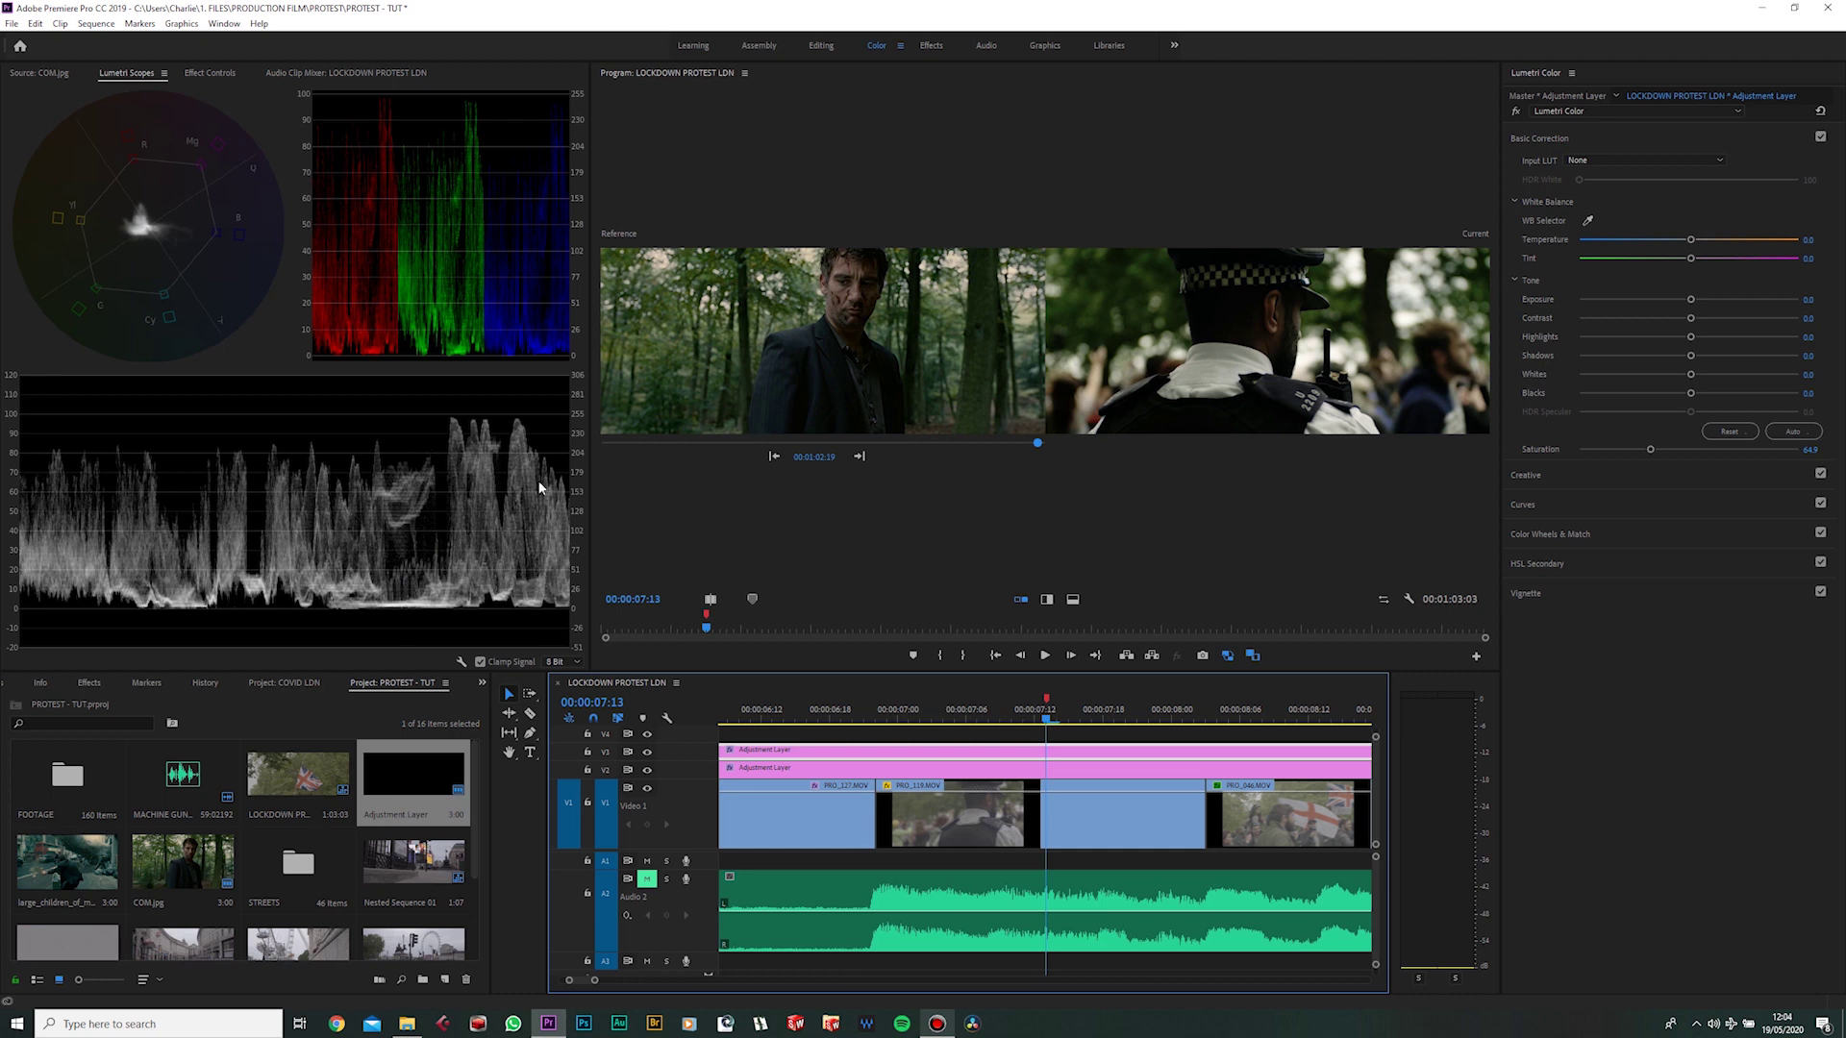
{"action": "left_click", "coordinate": [980, 823]}
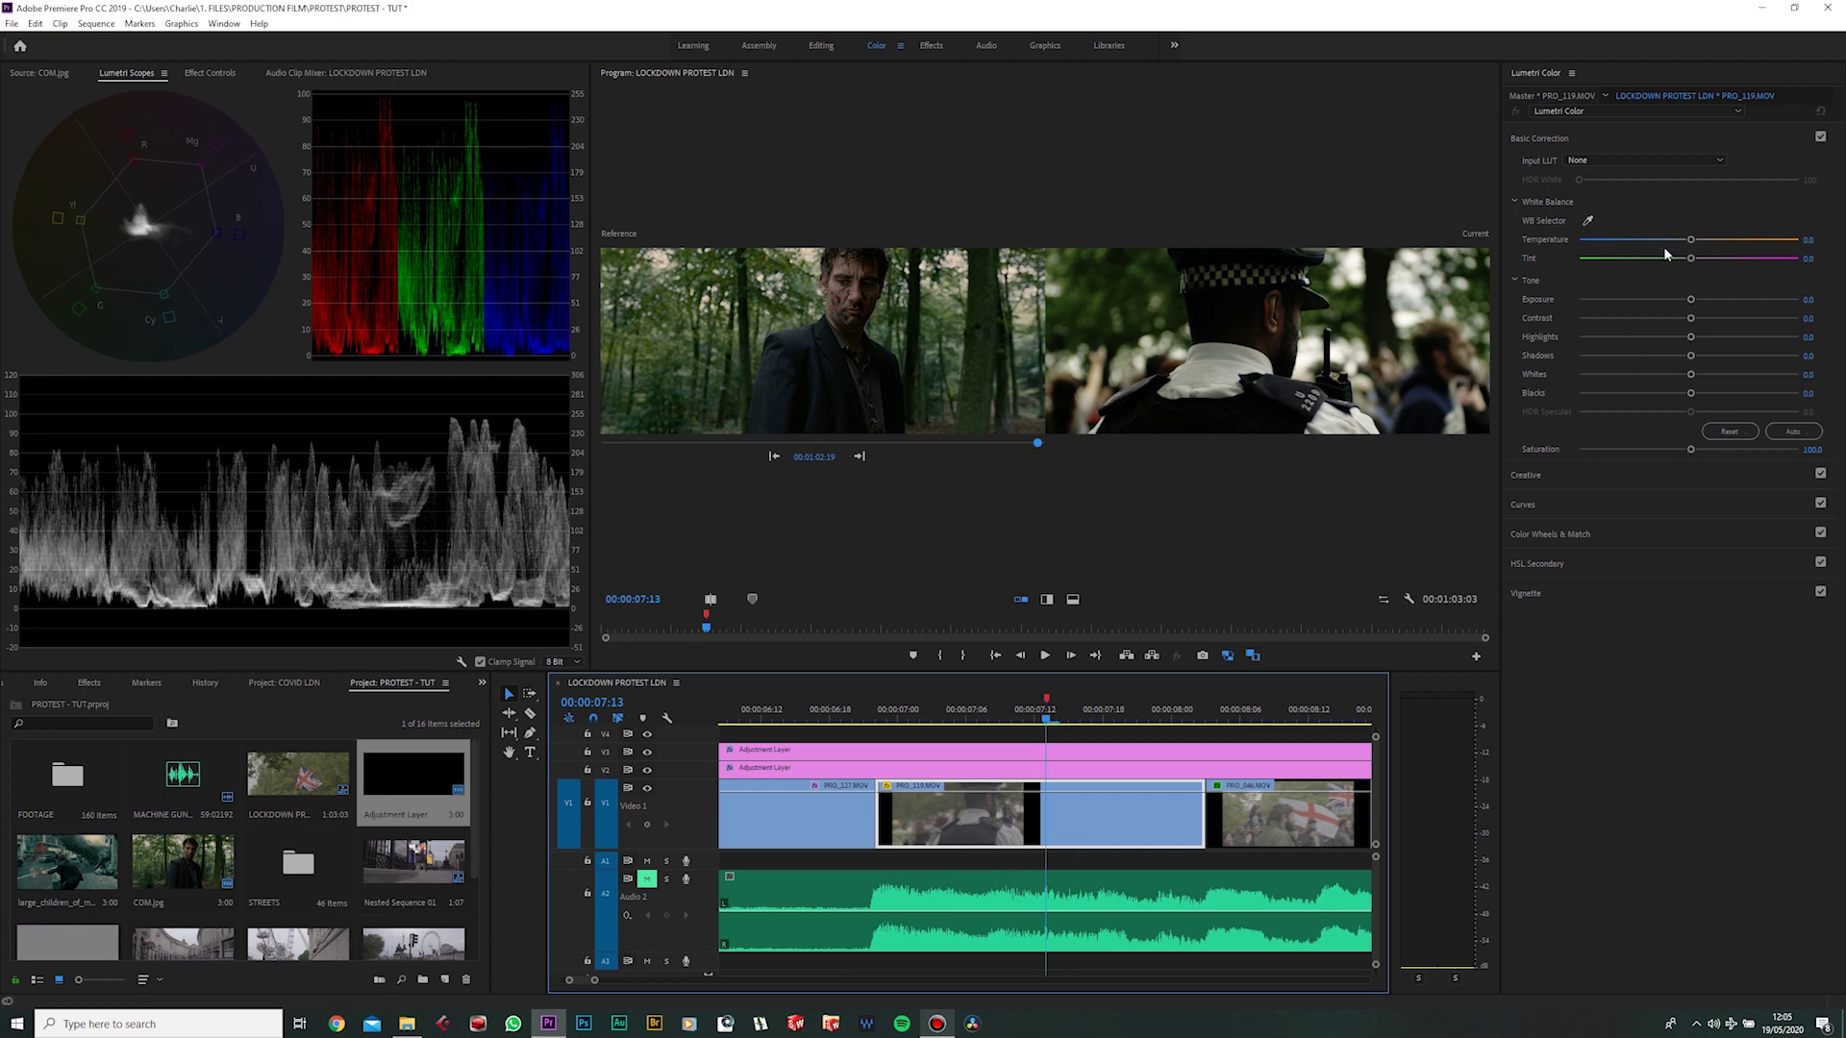
{"action": "left_click_drag", "start_coordinate": [1690, 374], "coordinate": [1629, 363]}
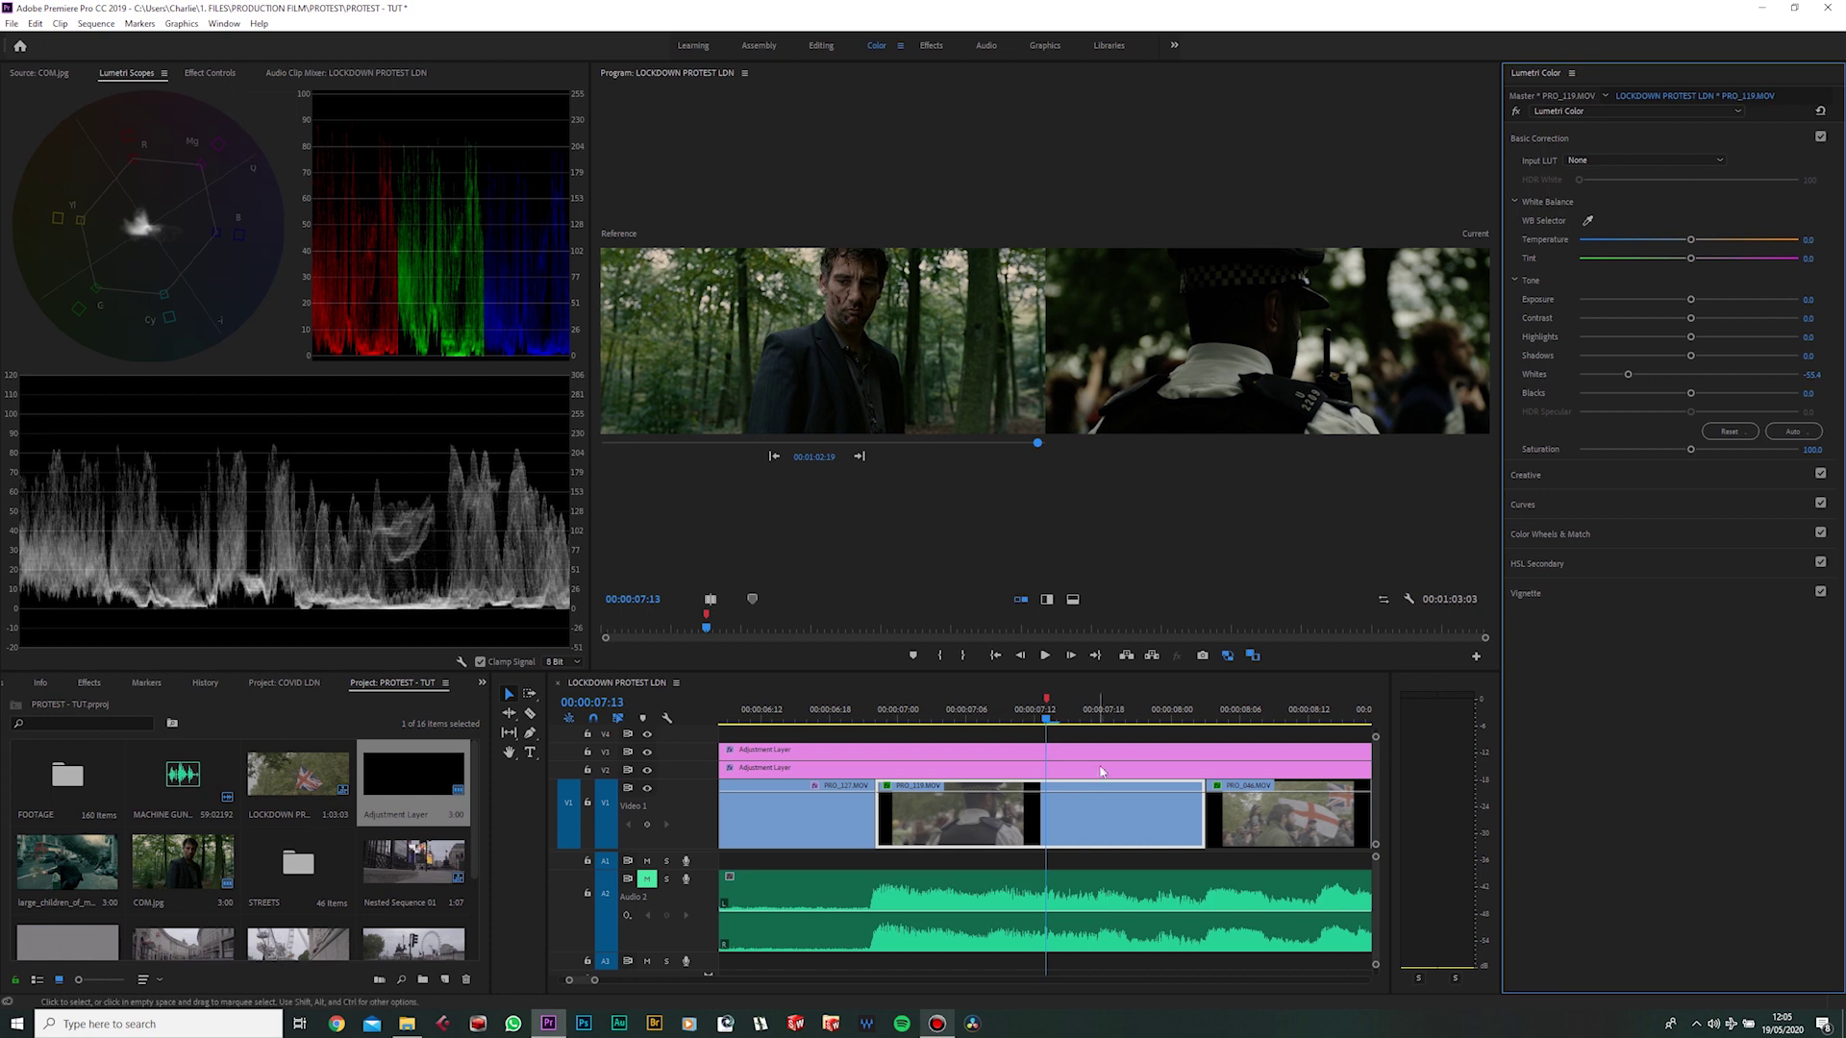
{"action": "left_click", "coordinate": [1101, 822]}
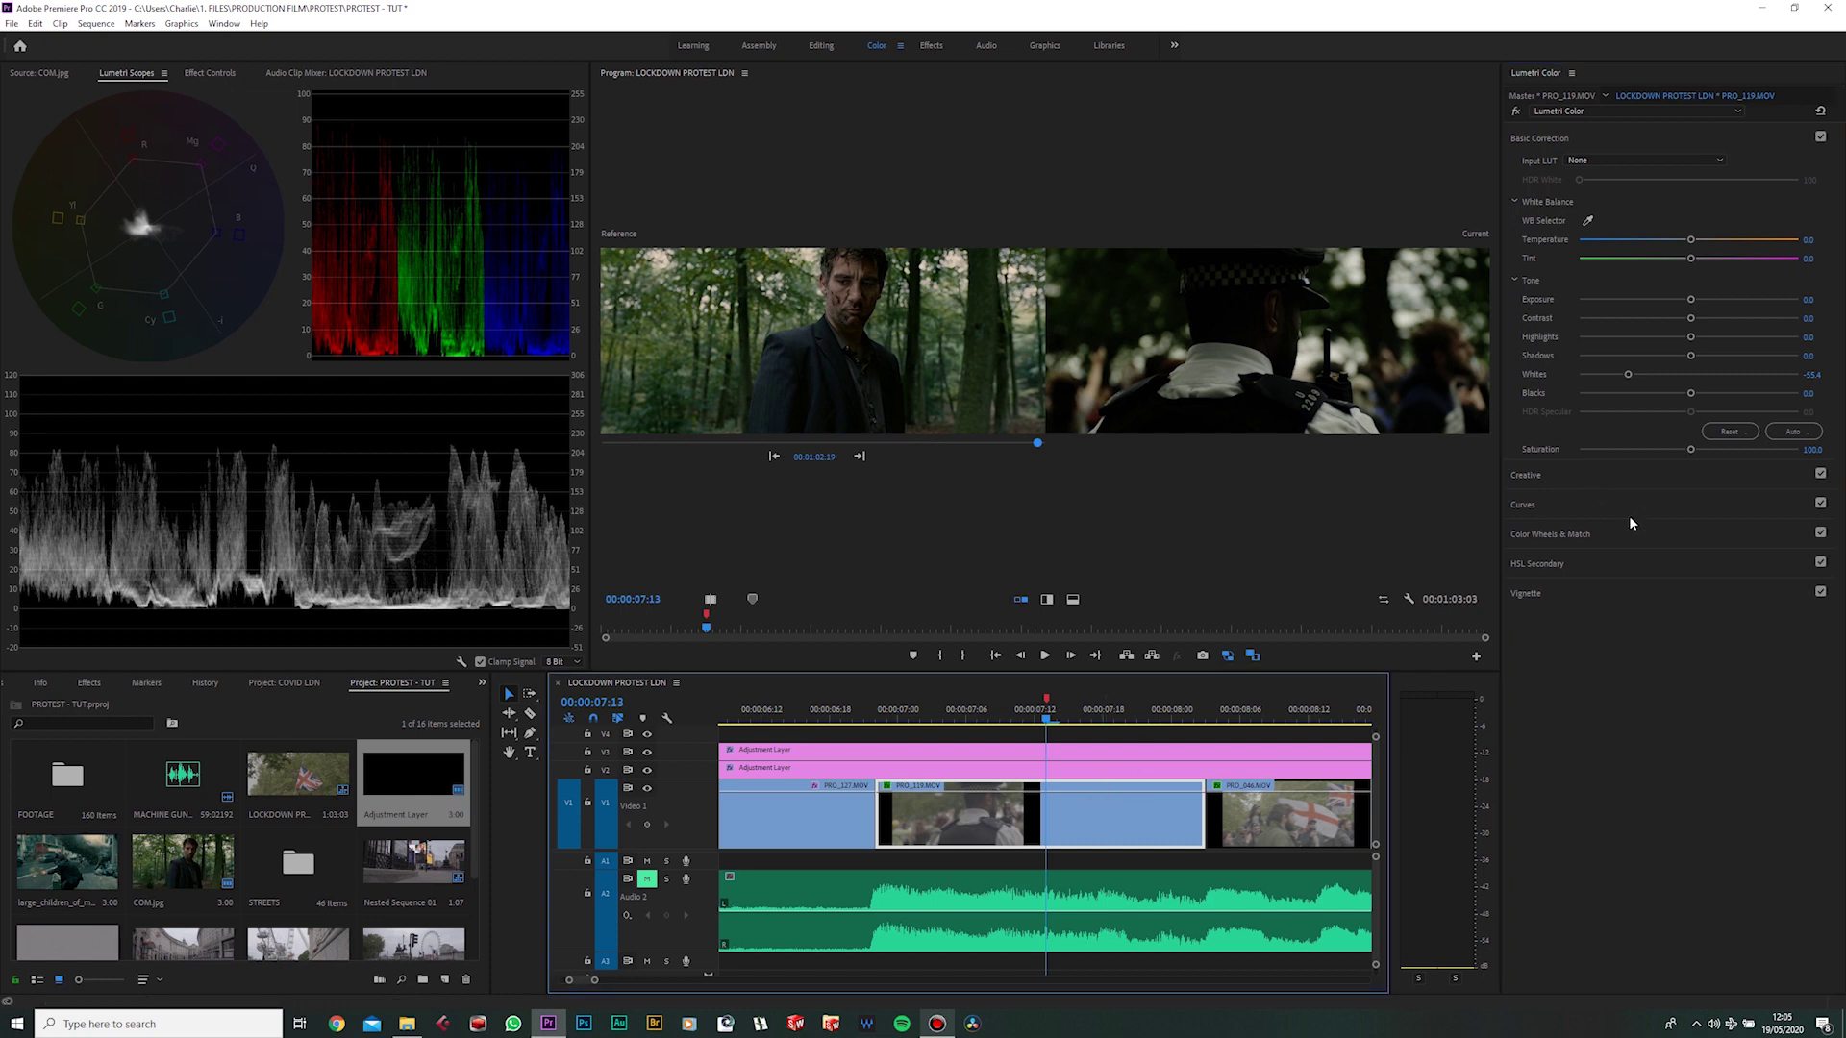
- Raise the midtones and lower the highlights of the PRO_119.MOV clip using the Color Wheels luminance sliders
{"action": "left_click", "coordinate": [1642, 539]}
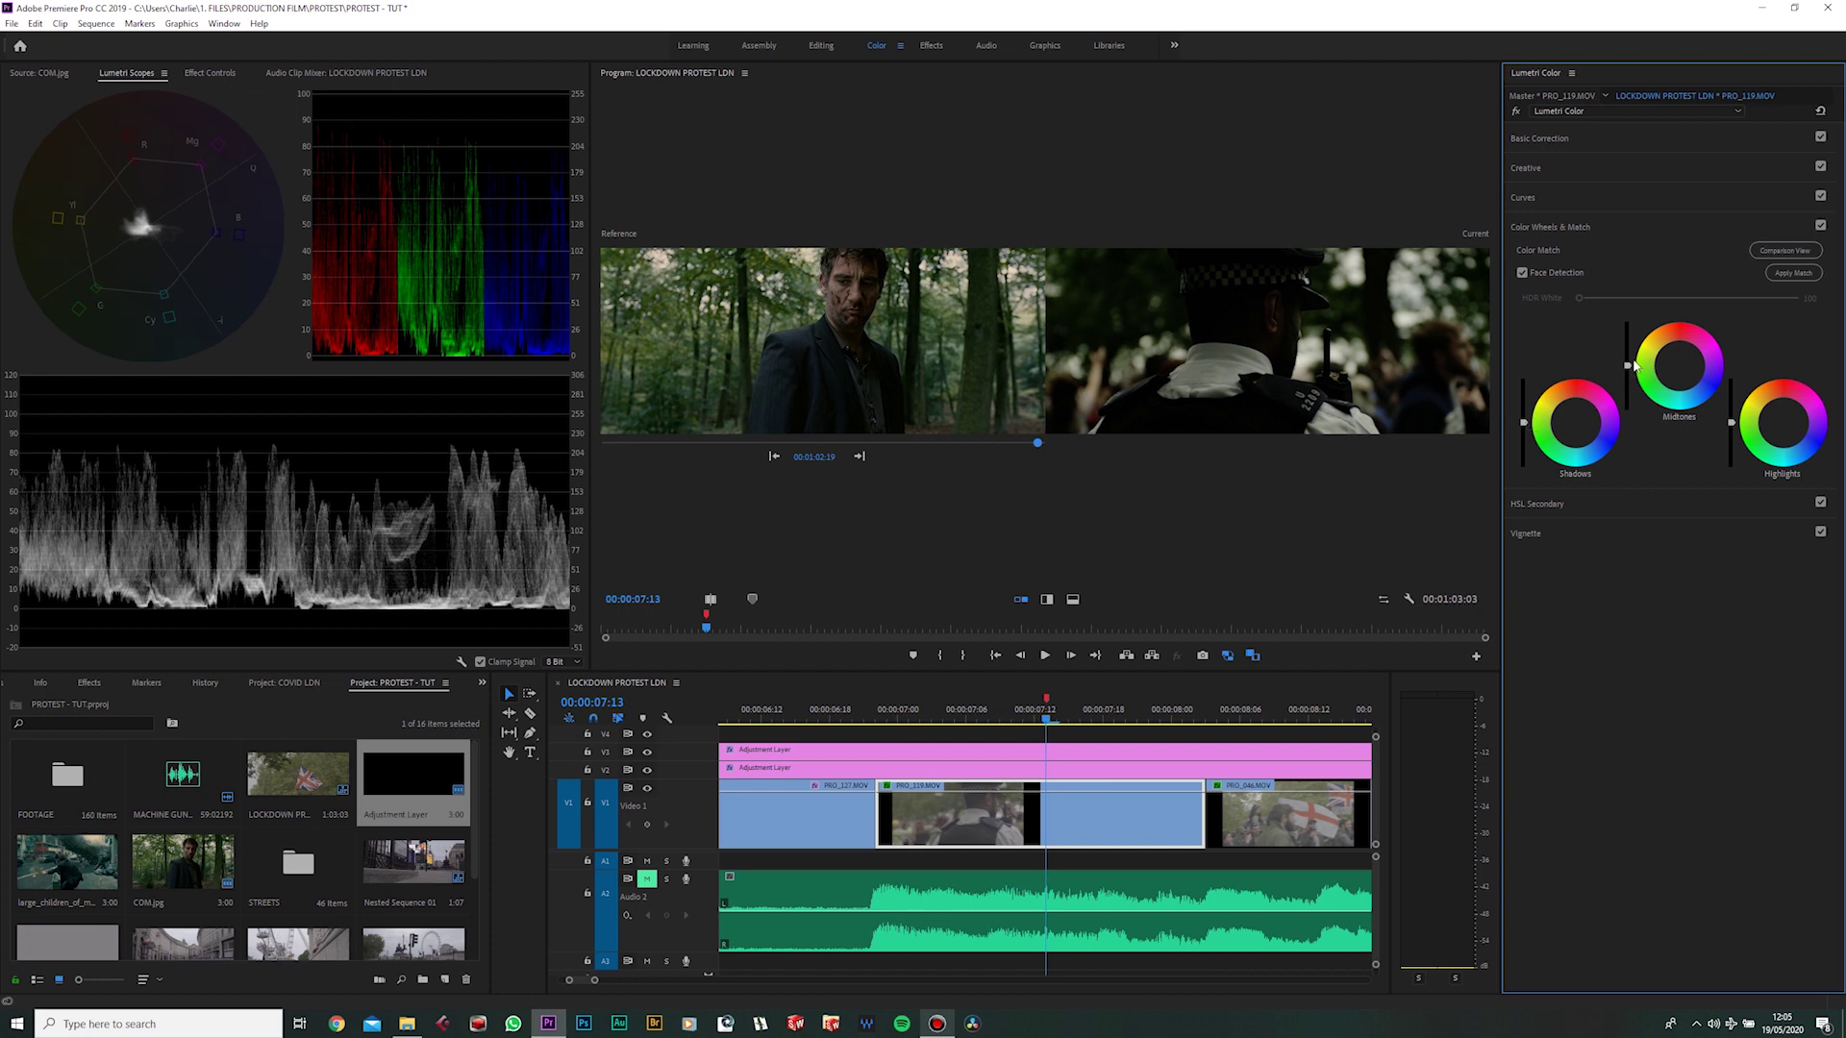
{"action": "left_click_drag", "start_coordinate": [1629, 367], "coordinate": [1630, 333]}
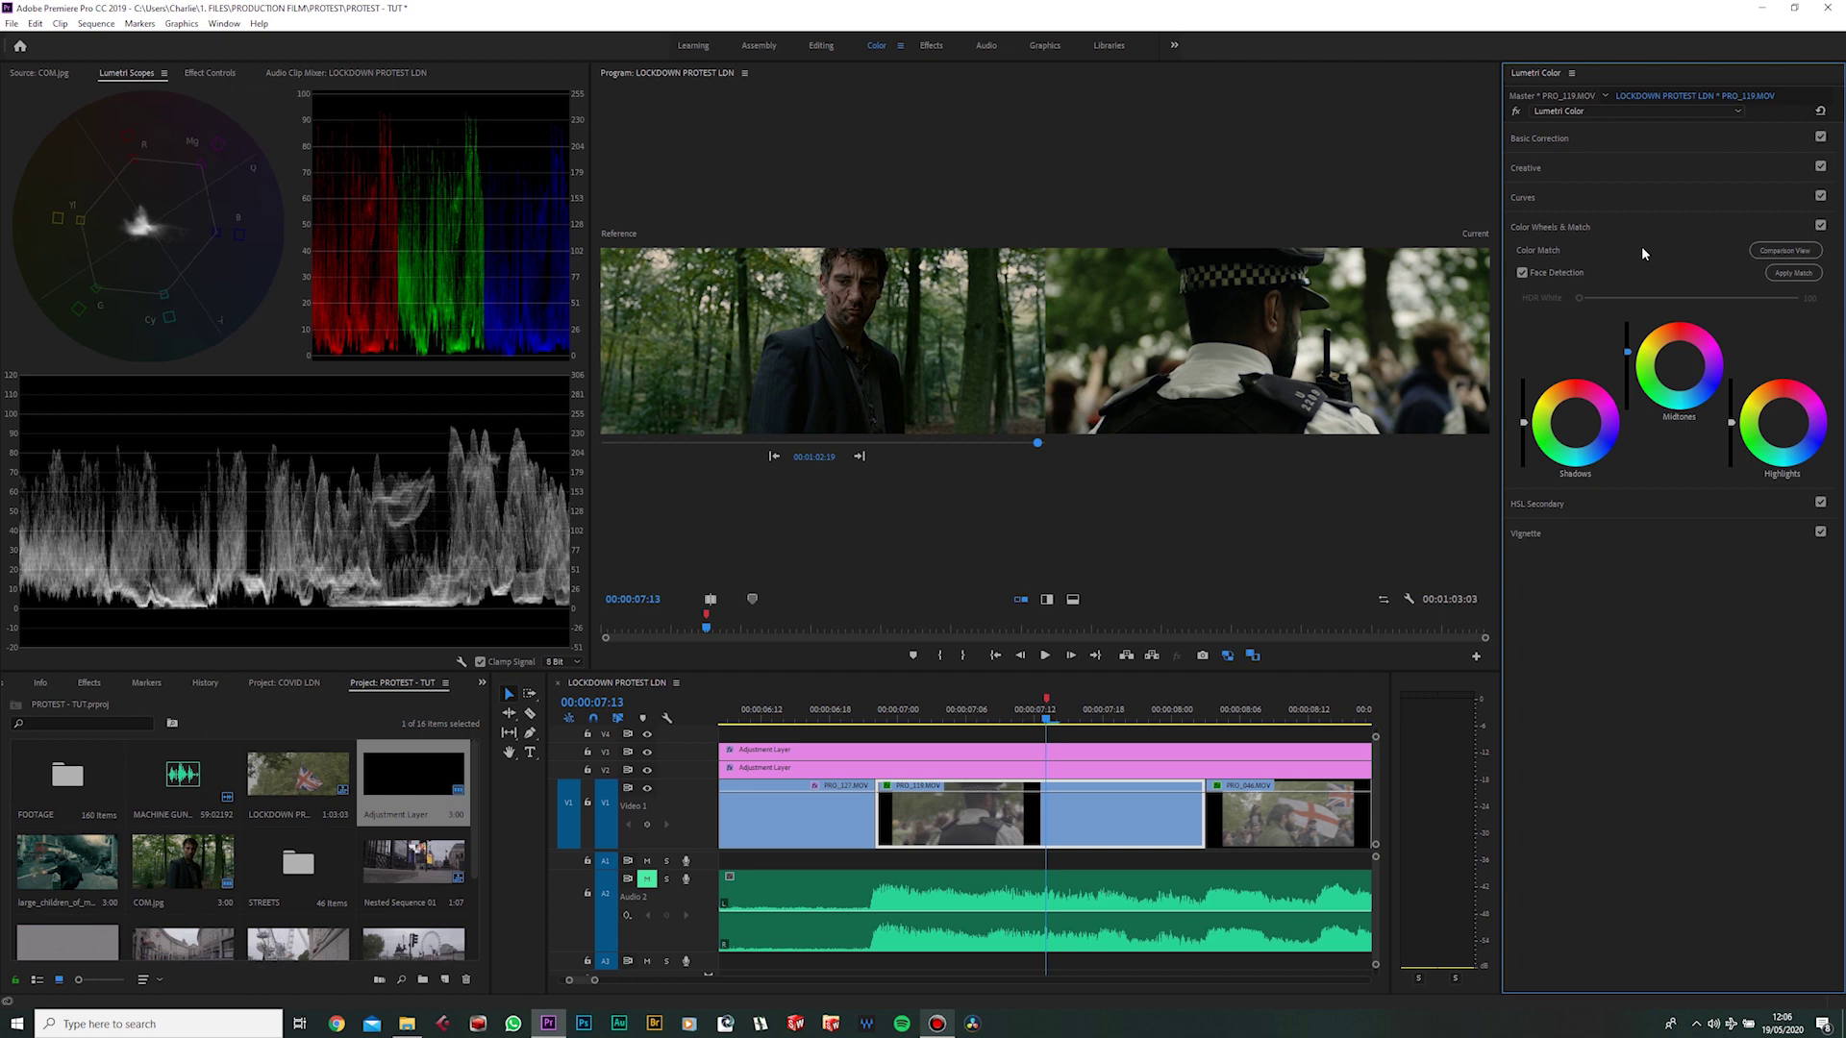
{"action": "left_click_drag", "start_coordinate": [1732, 423], "coordinate": [1732, 427]}
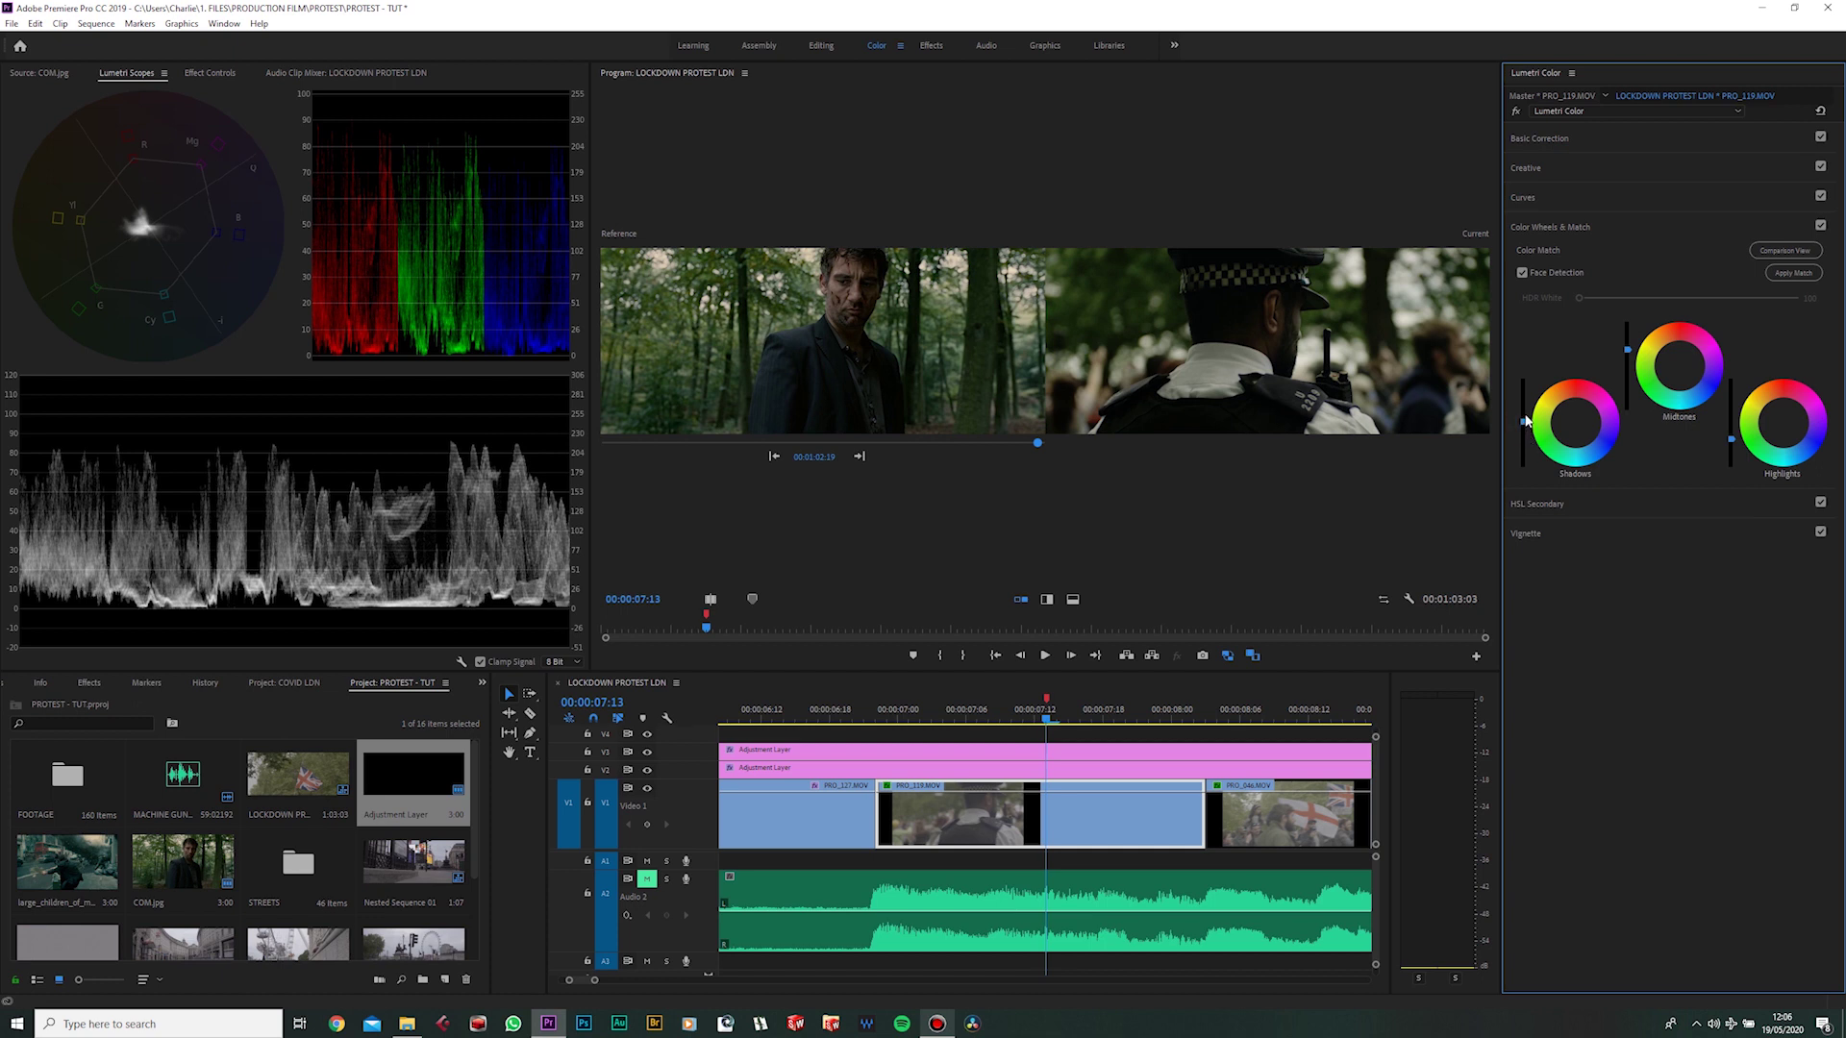
{"action": "key", "text": "ctrl+s"}
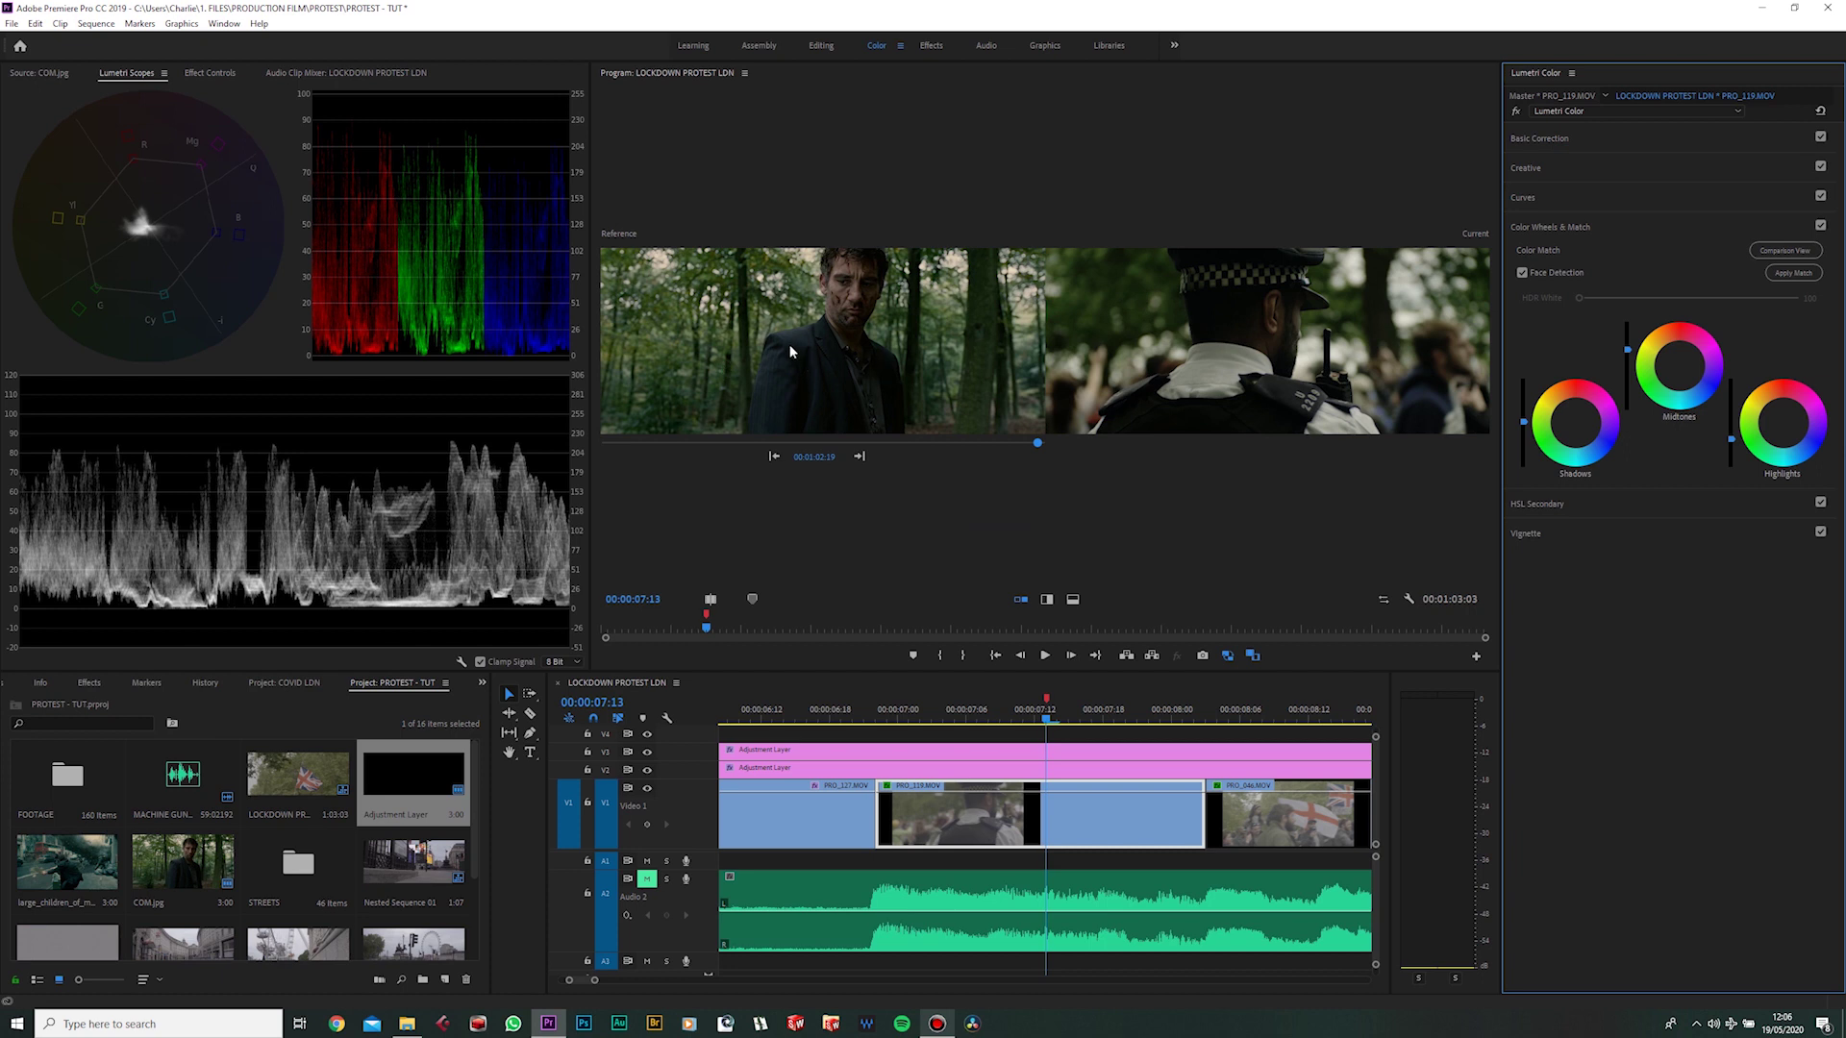
- Show the COM.jpg still in the Source monitor, turn off Comparison View, and widen the Source monitor
{"action": "left_click", "coordinate": [39, 73]}
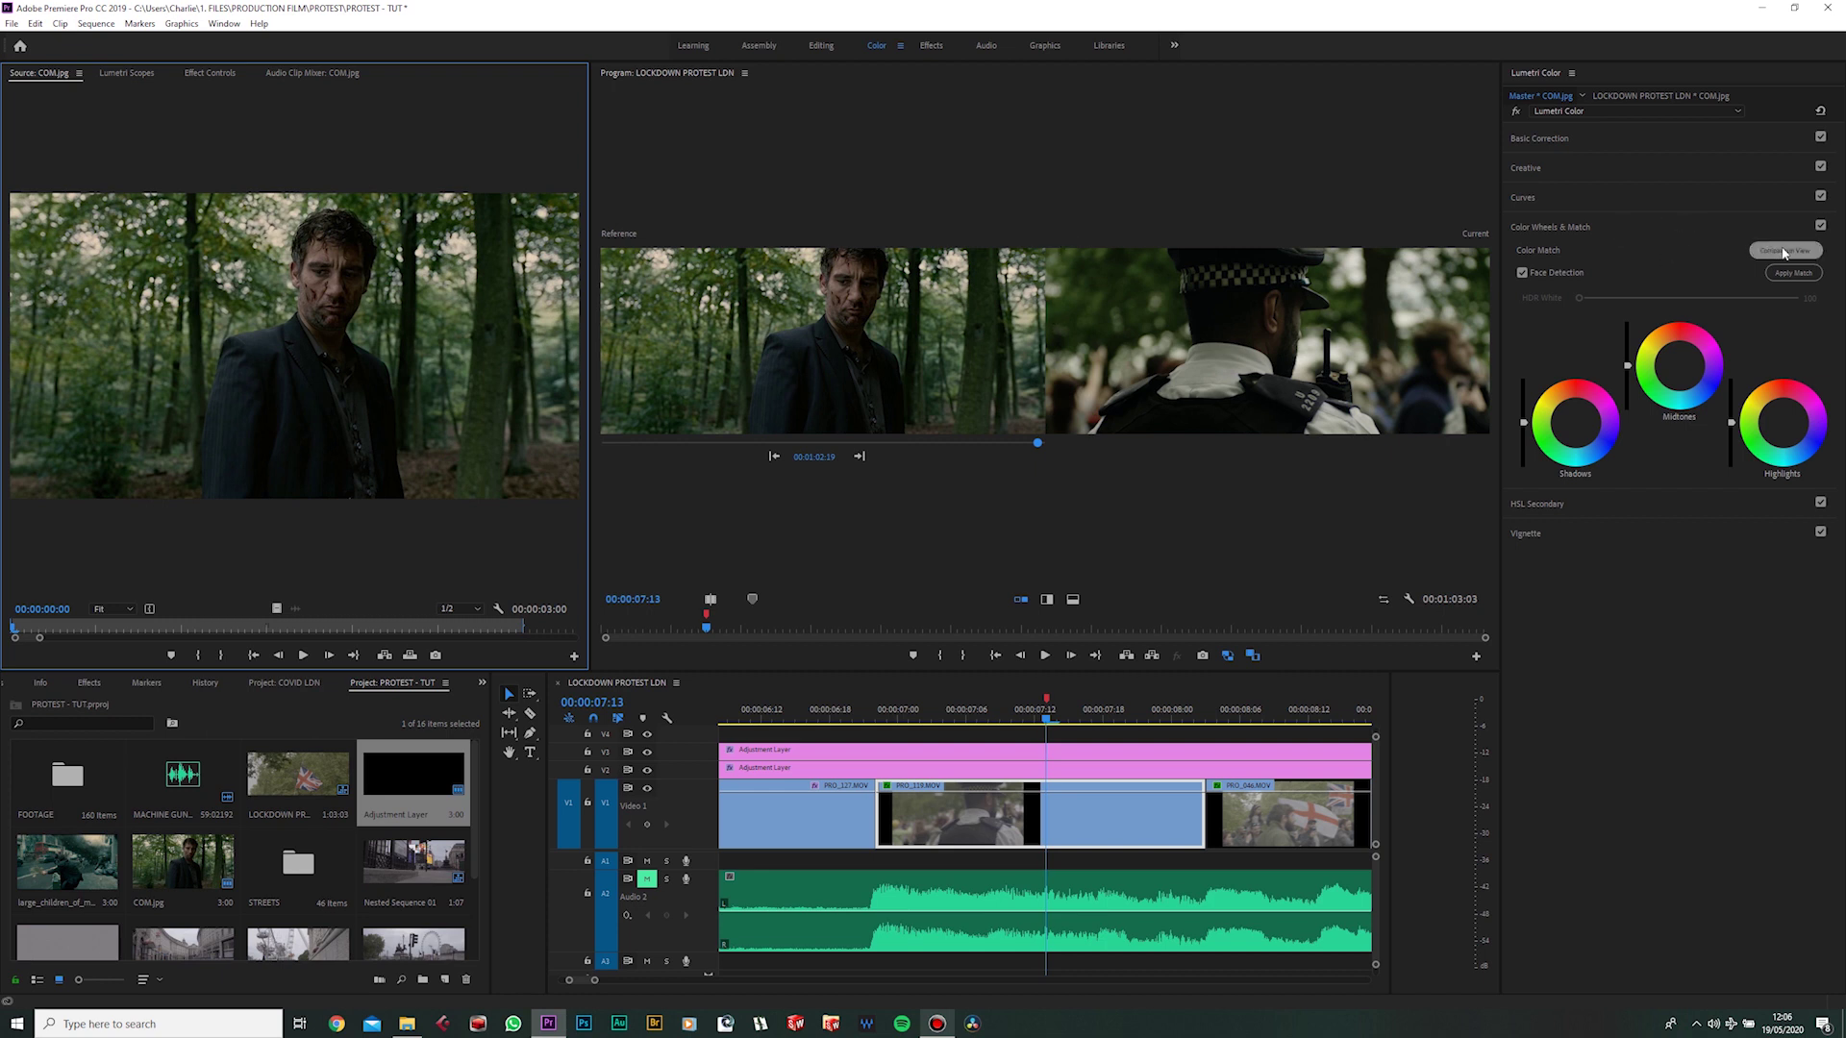
{"action": "left_click", "coordinate": [1783, 252]}
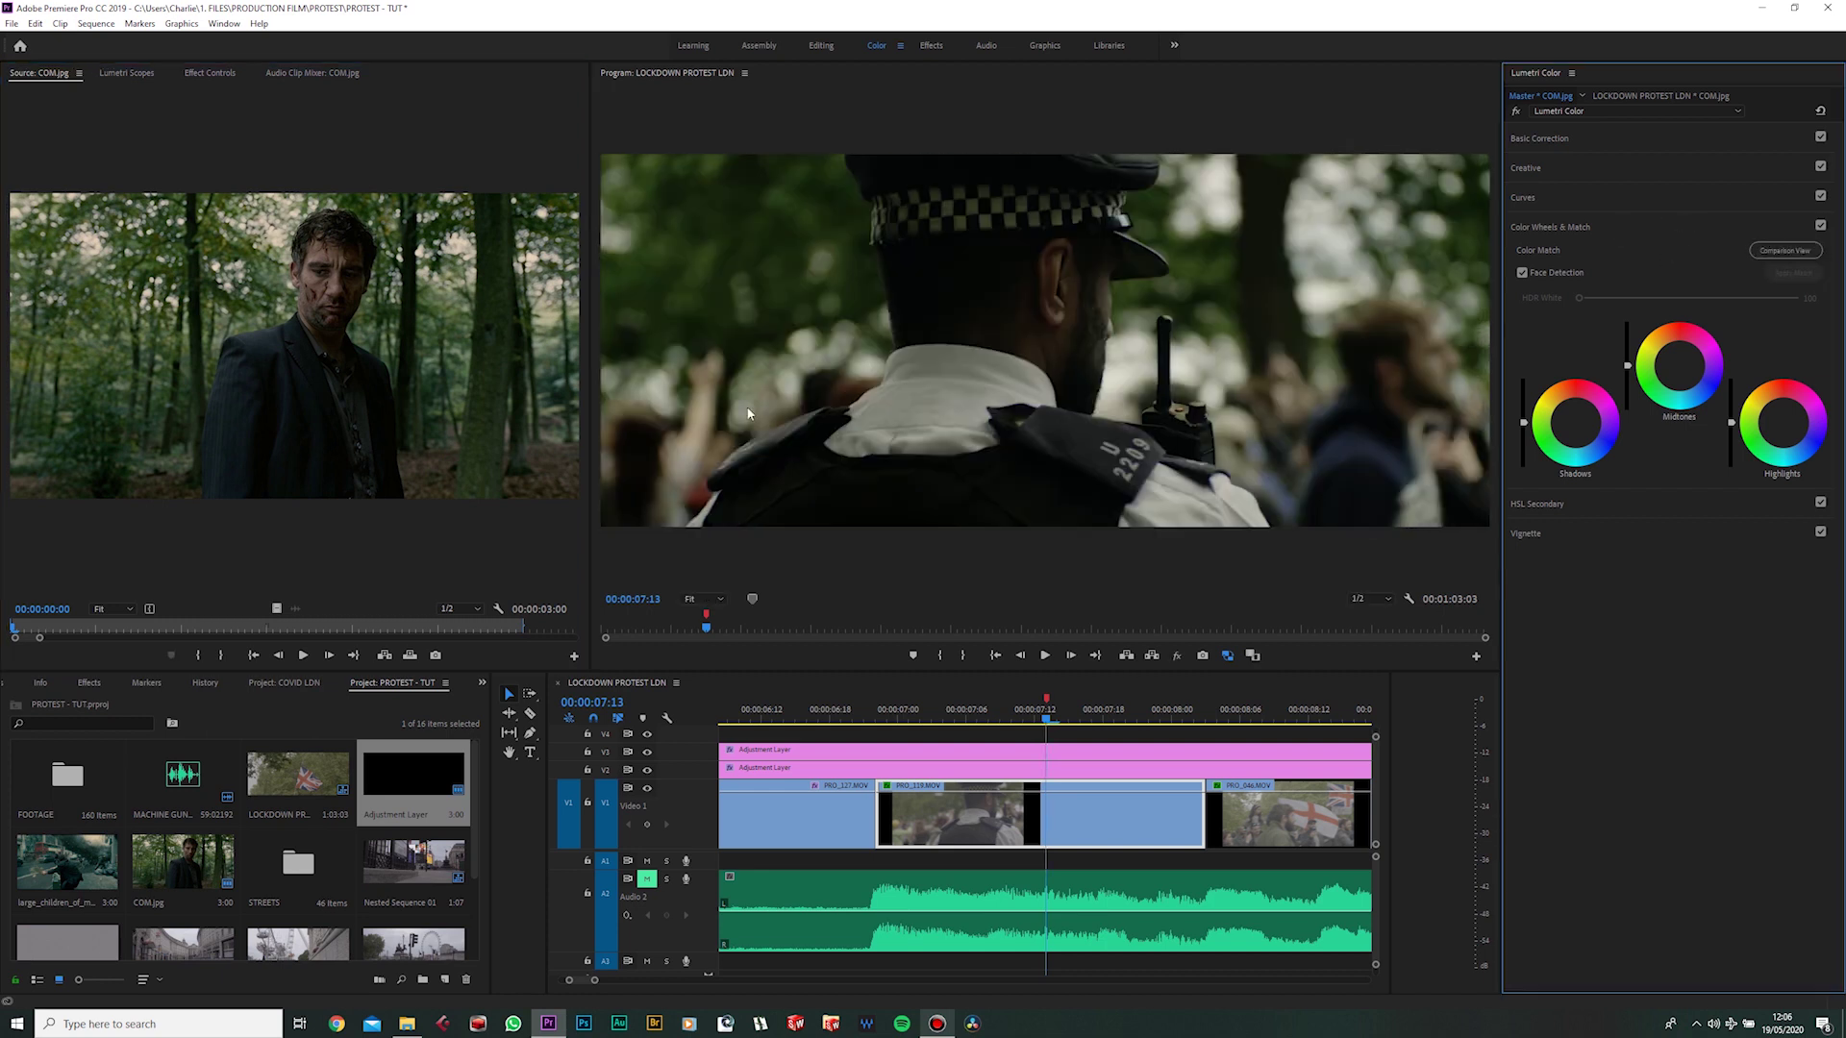
{"action": "left_click_drag", "start_coordinate": [590, 467], "coordinate": [654, 464]}
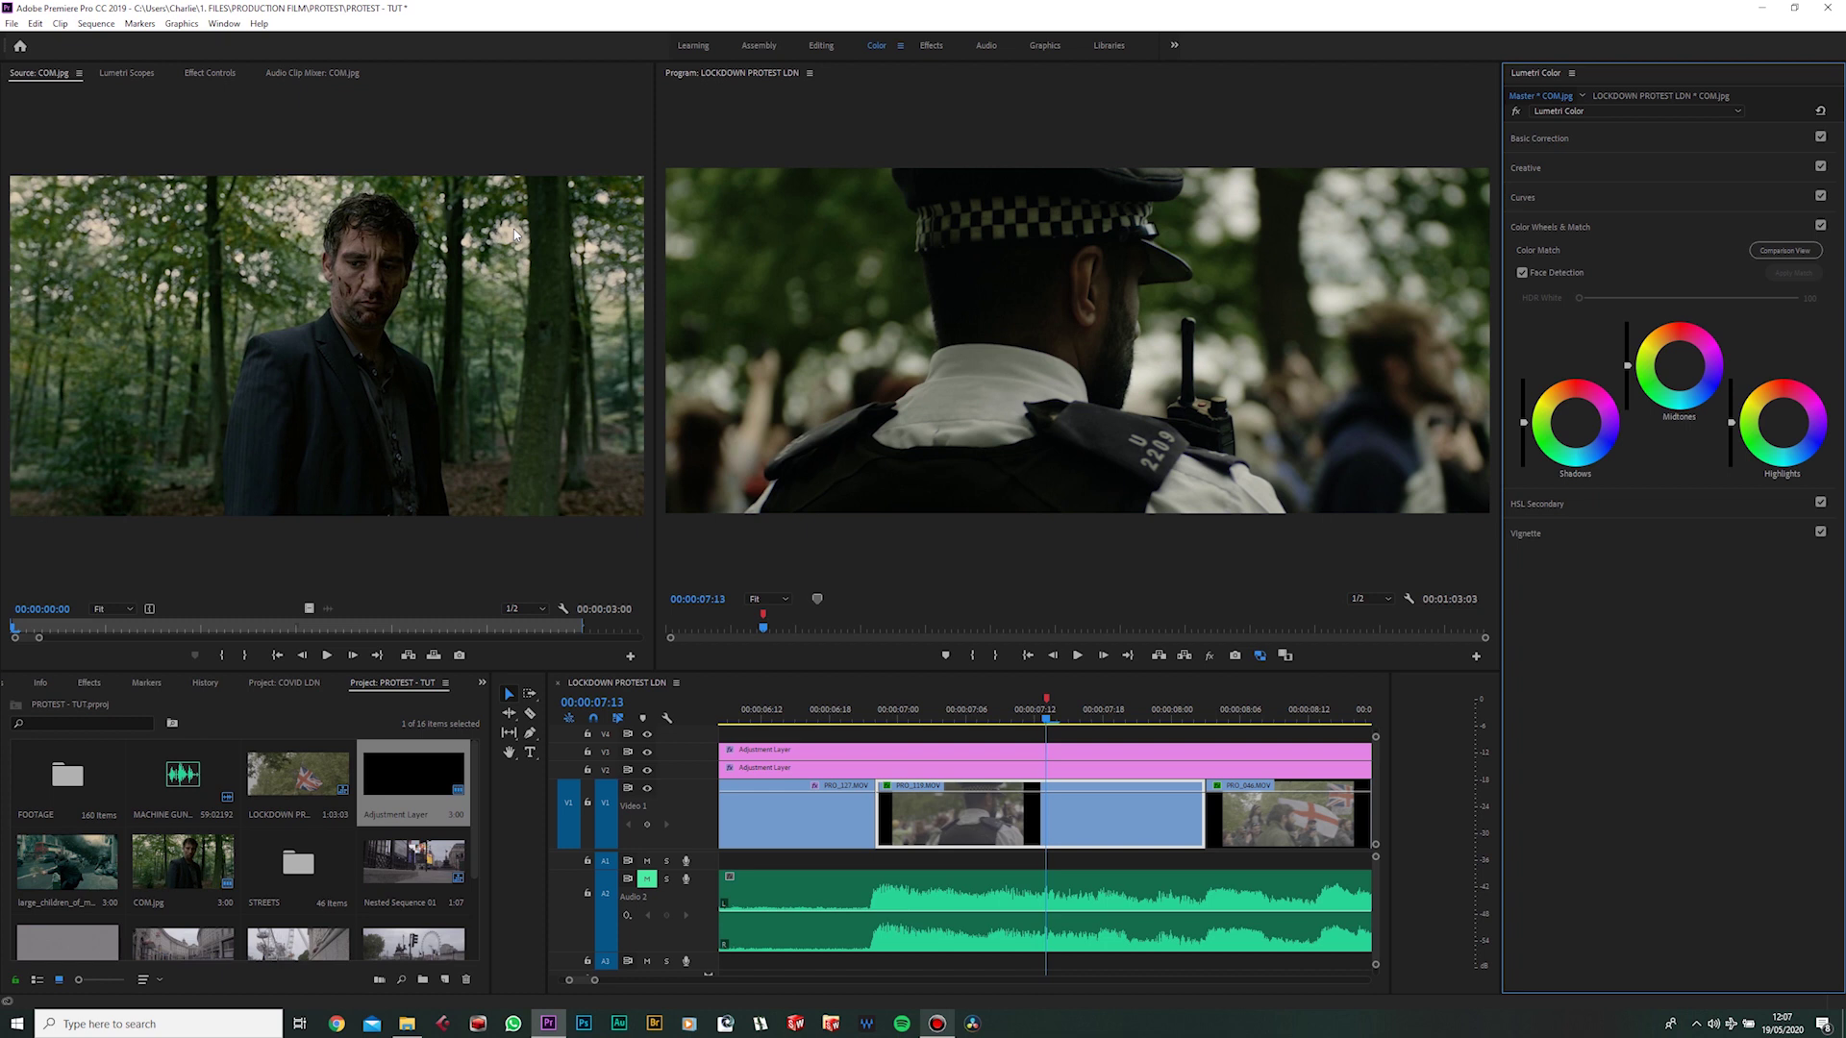
- Adjust the V3 adjustment layer's highlights tint and set its Basic Correction temperature to -10.1
{"action": "left_click", "coordinate": [1023, 755]}
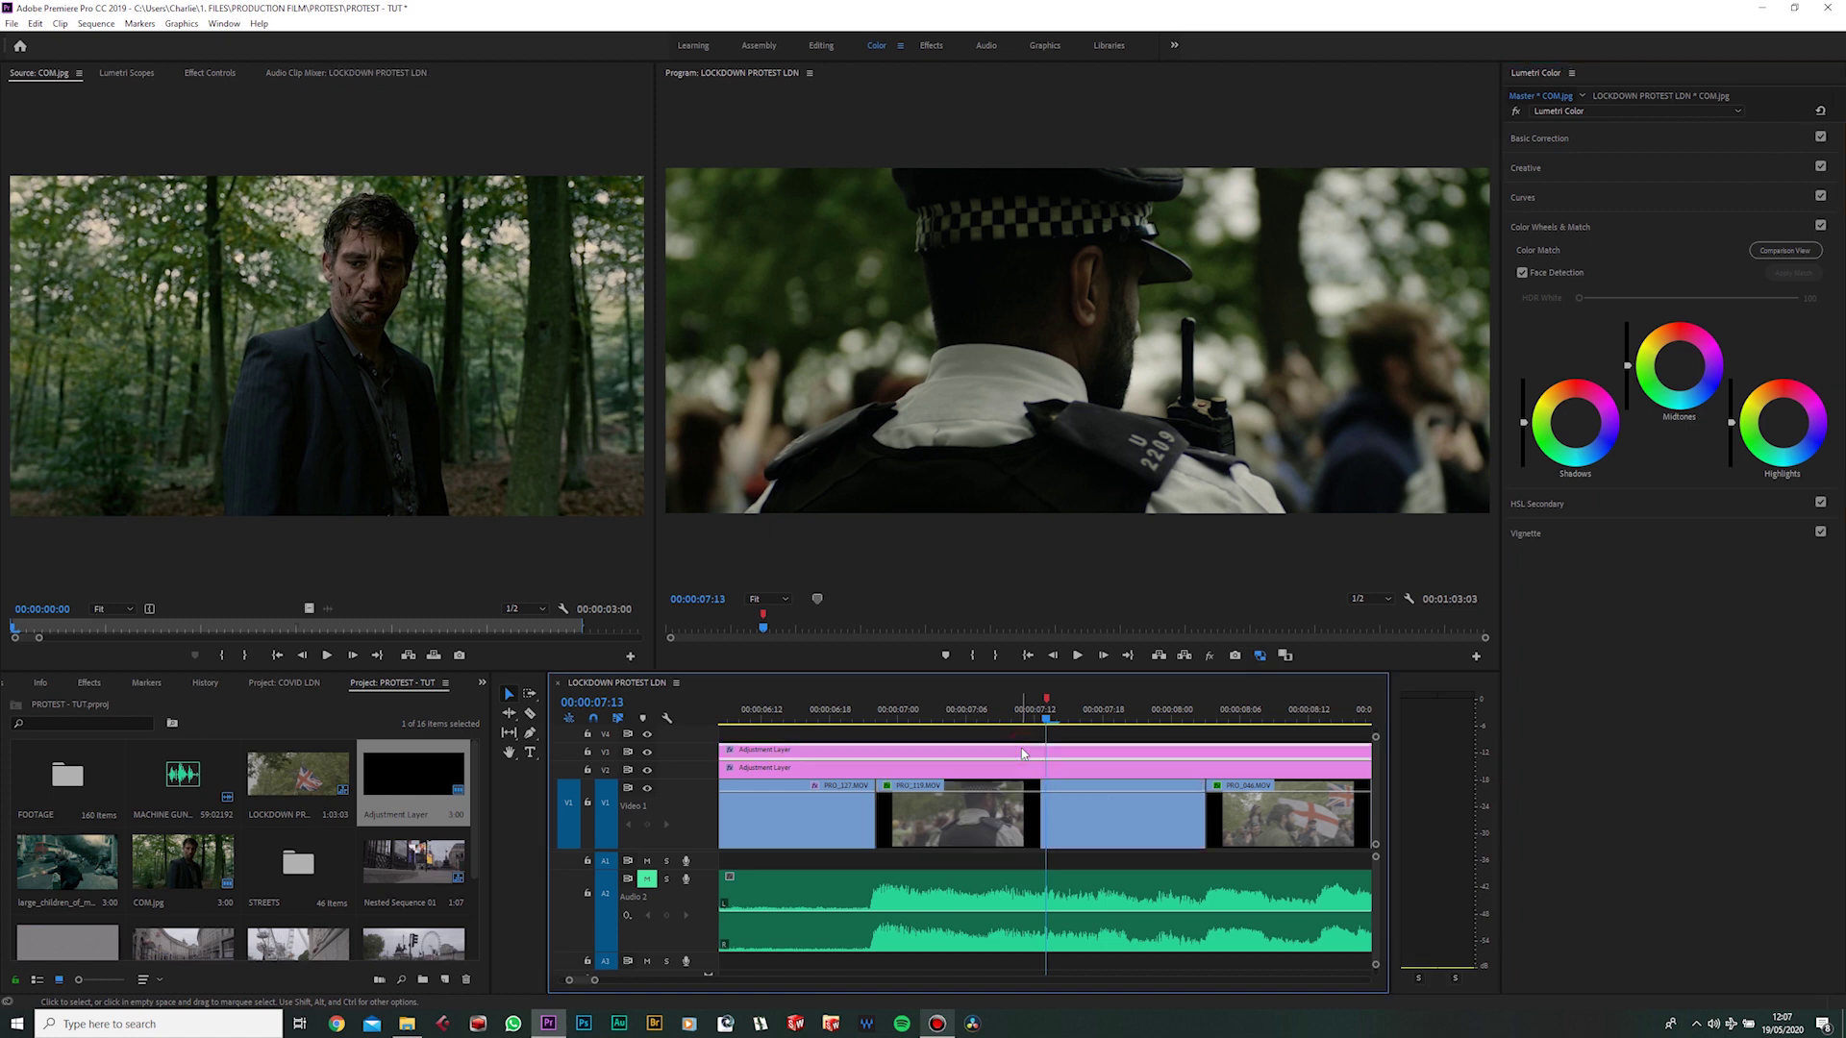
{"action": "left_click", "coordinate": [1779, 417]}
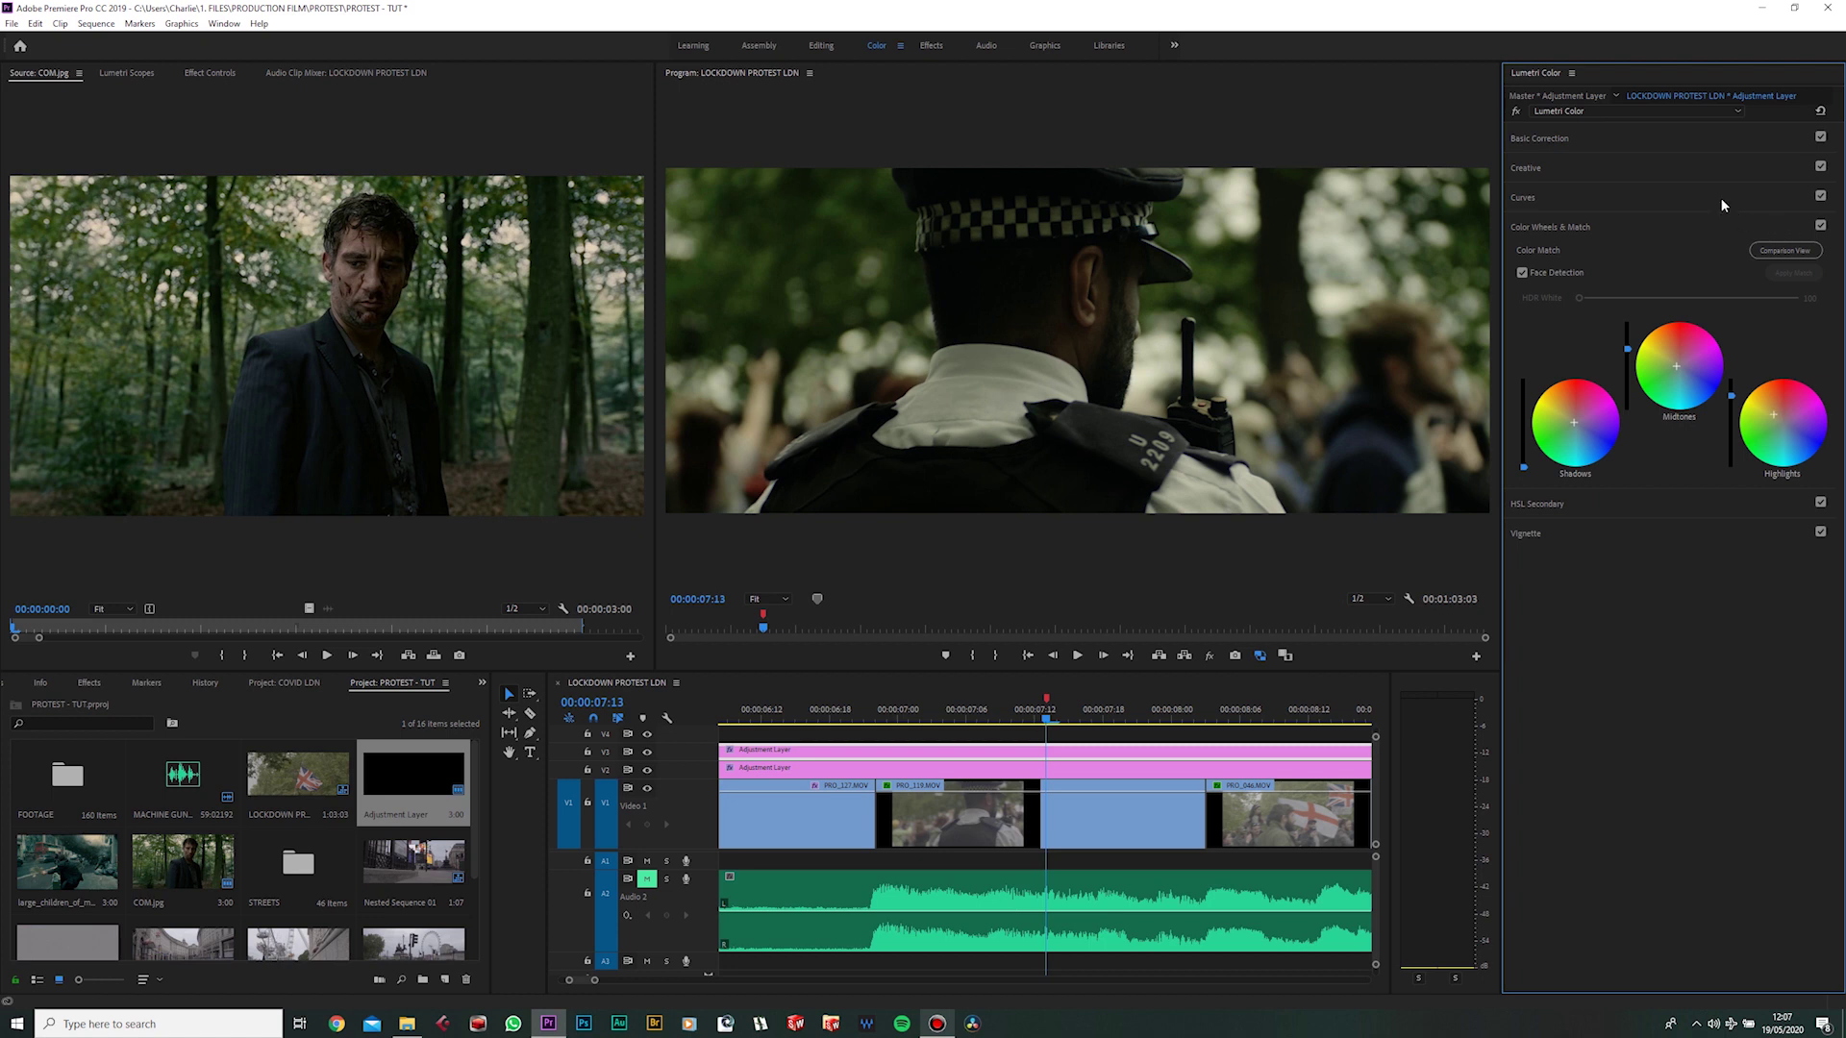
{"action": "left_click", "coordinate": [1698, 140]}
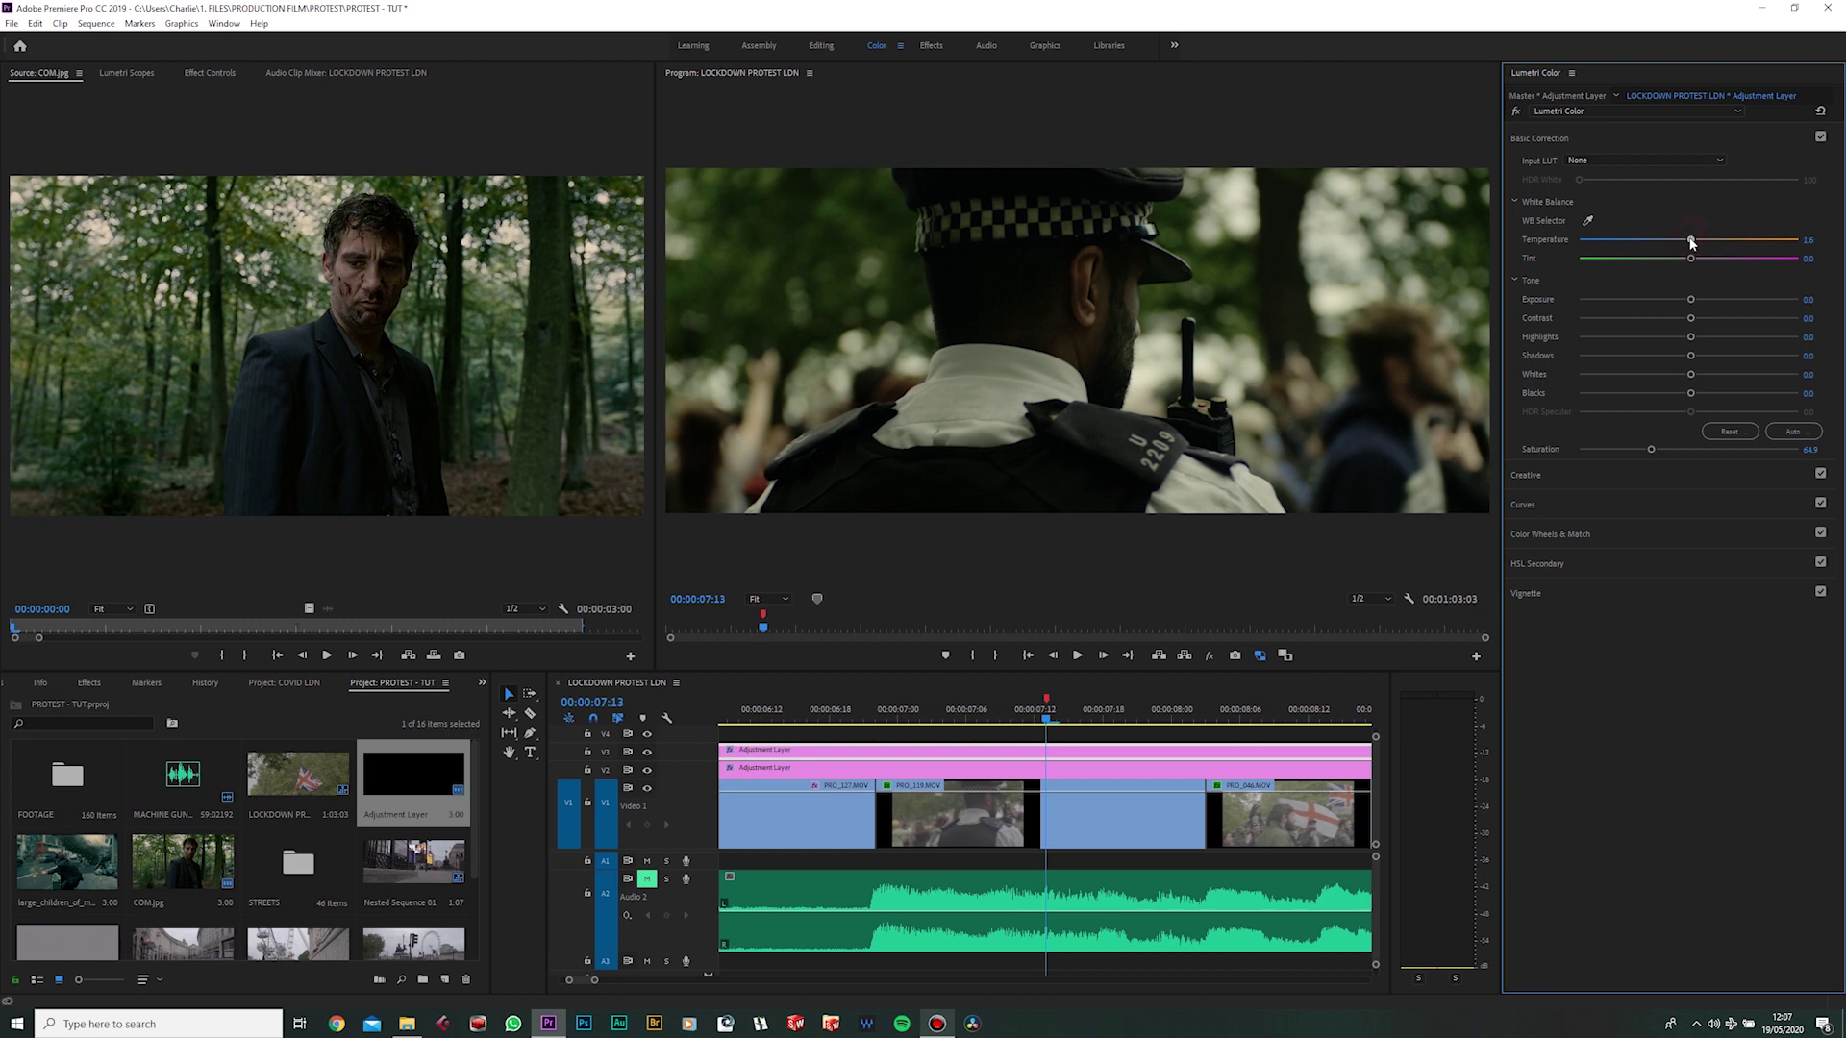
{"action": "left_click_drag", "start_coordinate": [1690, 242], "coordinate": [1678, 242]}
- Compare the police officer shot with and without grading by toggling tracks V2 and V3 and the clip's Lumetri Color effect
{"action": "left_click", "coordinate": [647, 770]}
{"action": "left_click", "coordinate": [646, 753]}
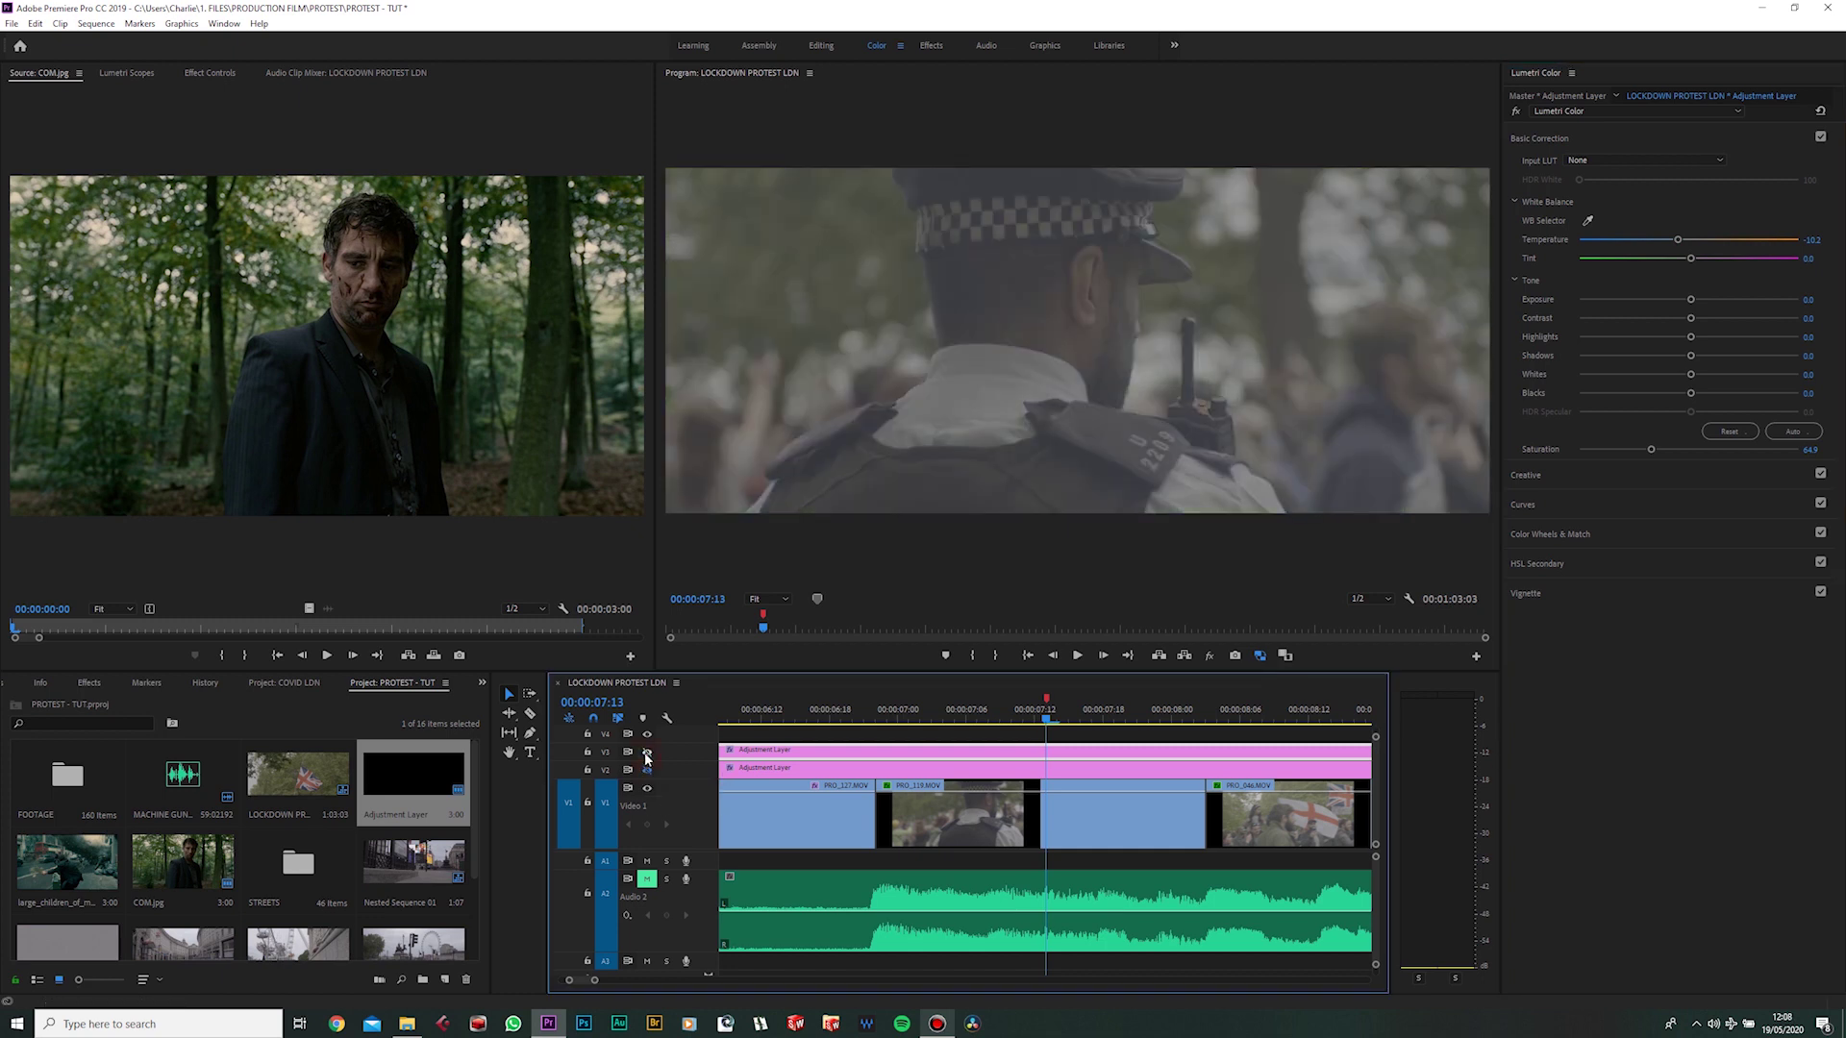
{"action": "left_click", "coordinate": [209, 74]}
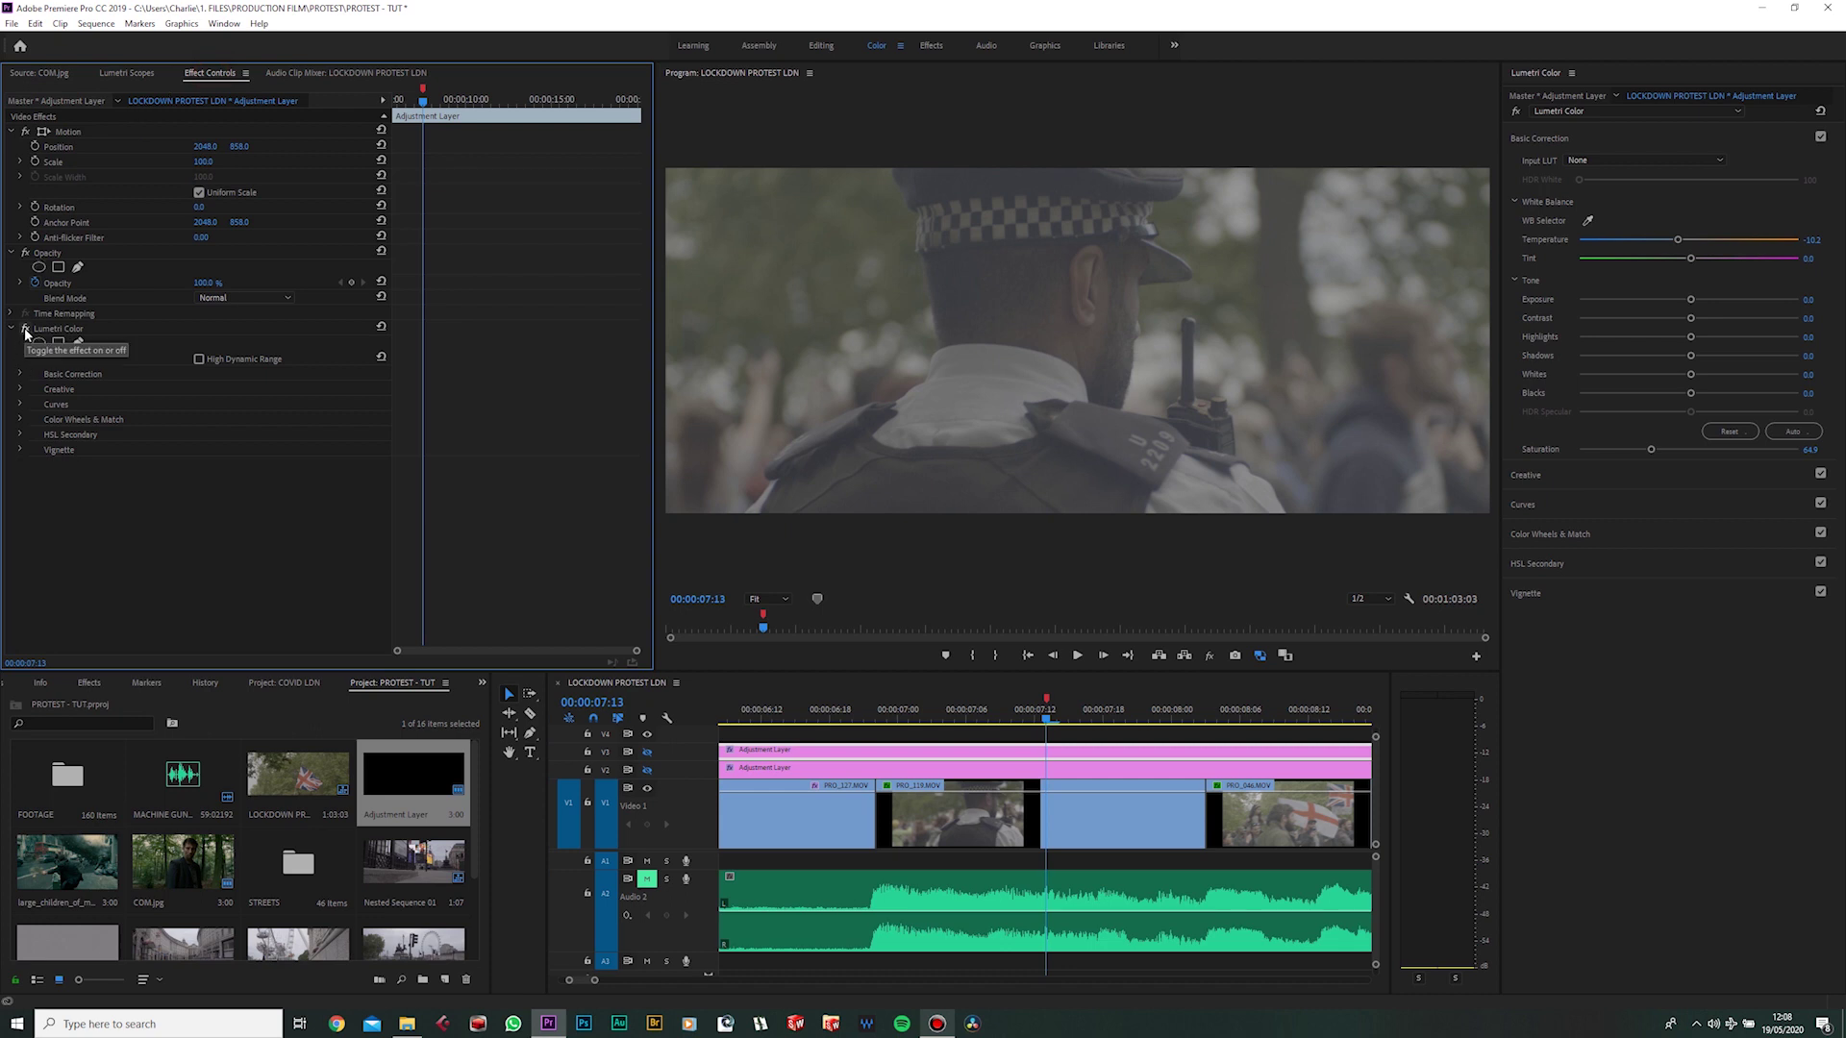
{"action": "left_click", "coordinate": [885, 803]}
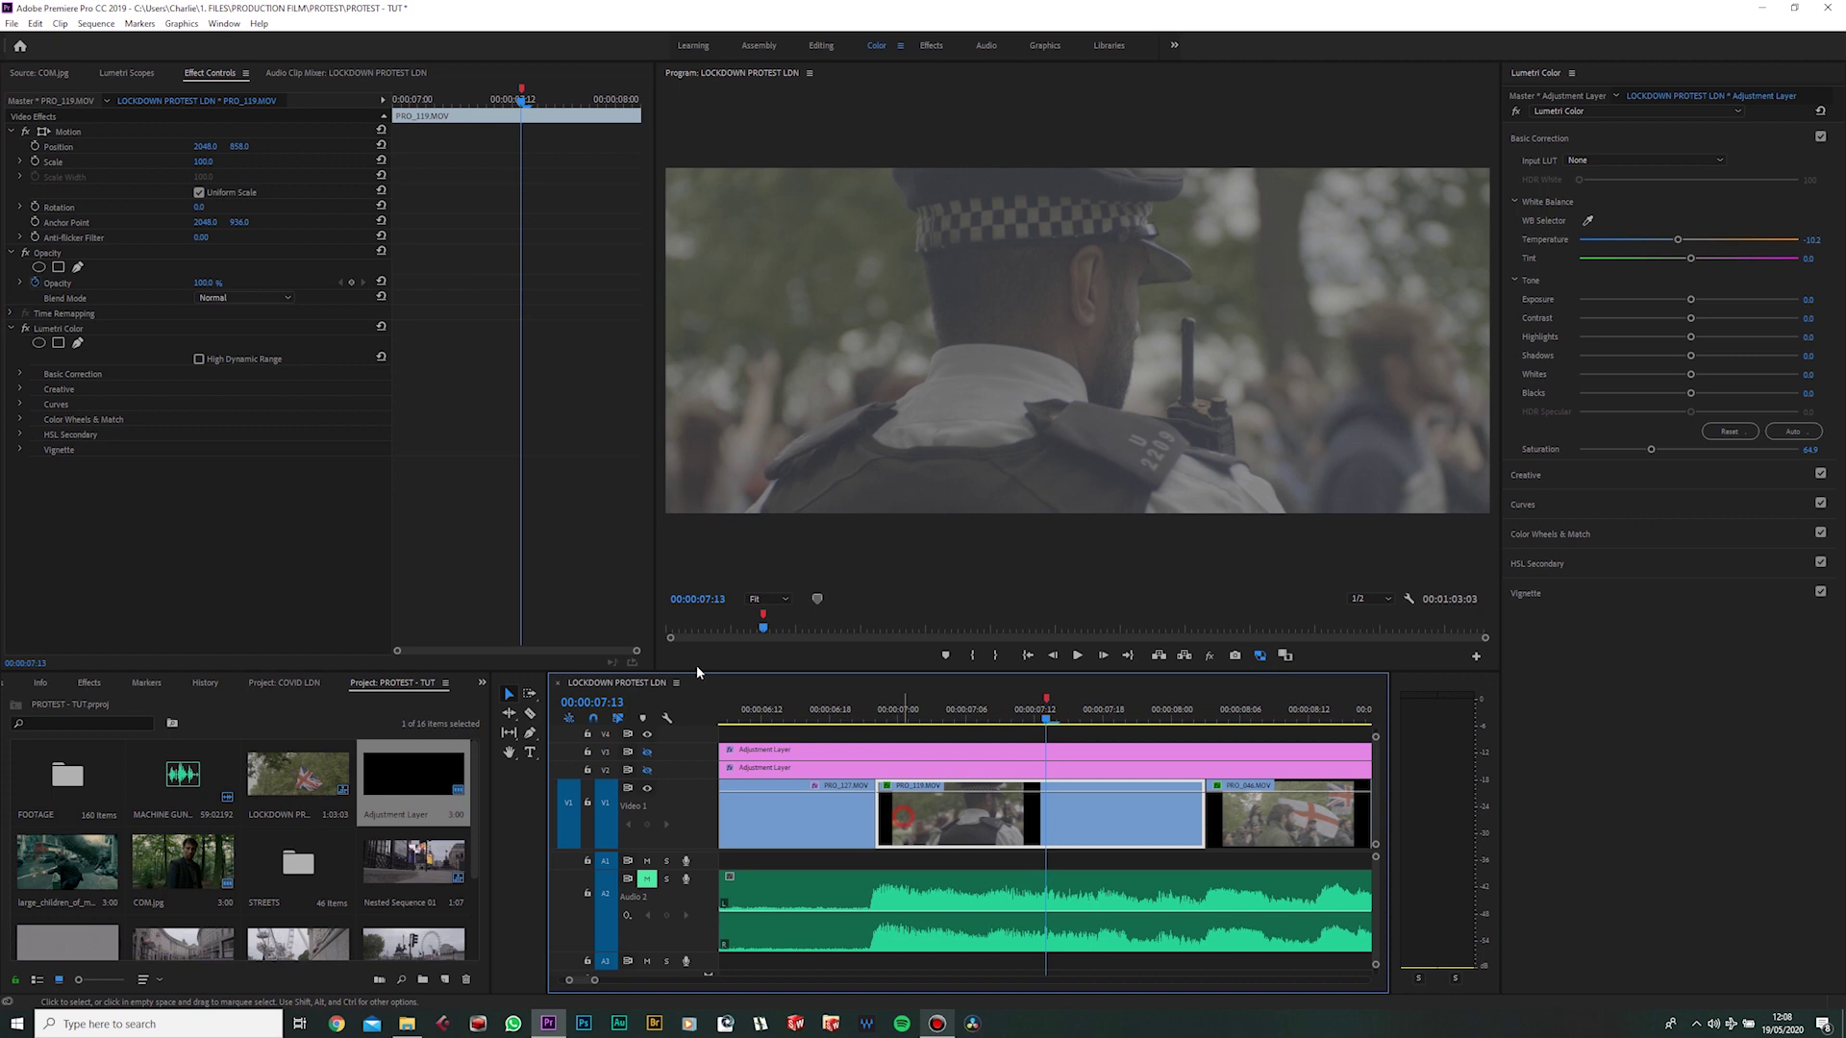
{"action": "left_click", "coordinate": [28, 329]}
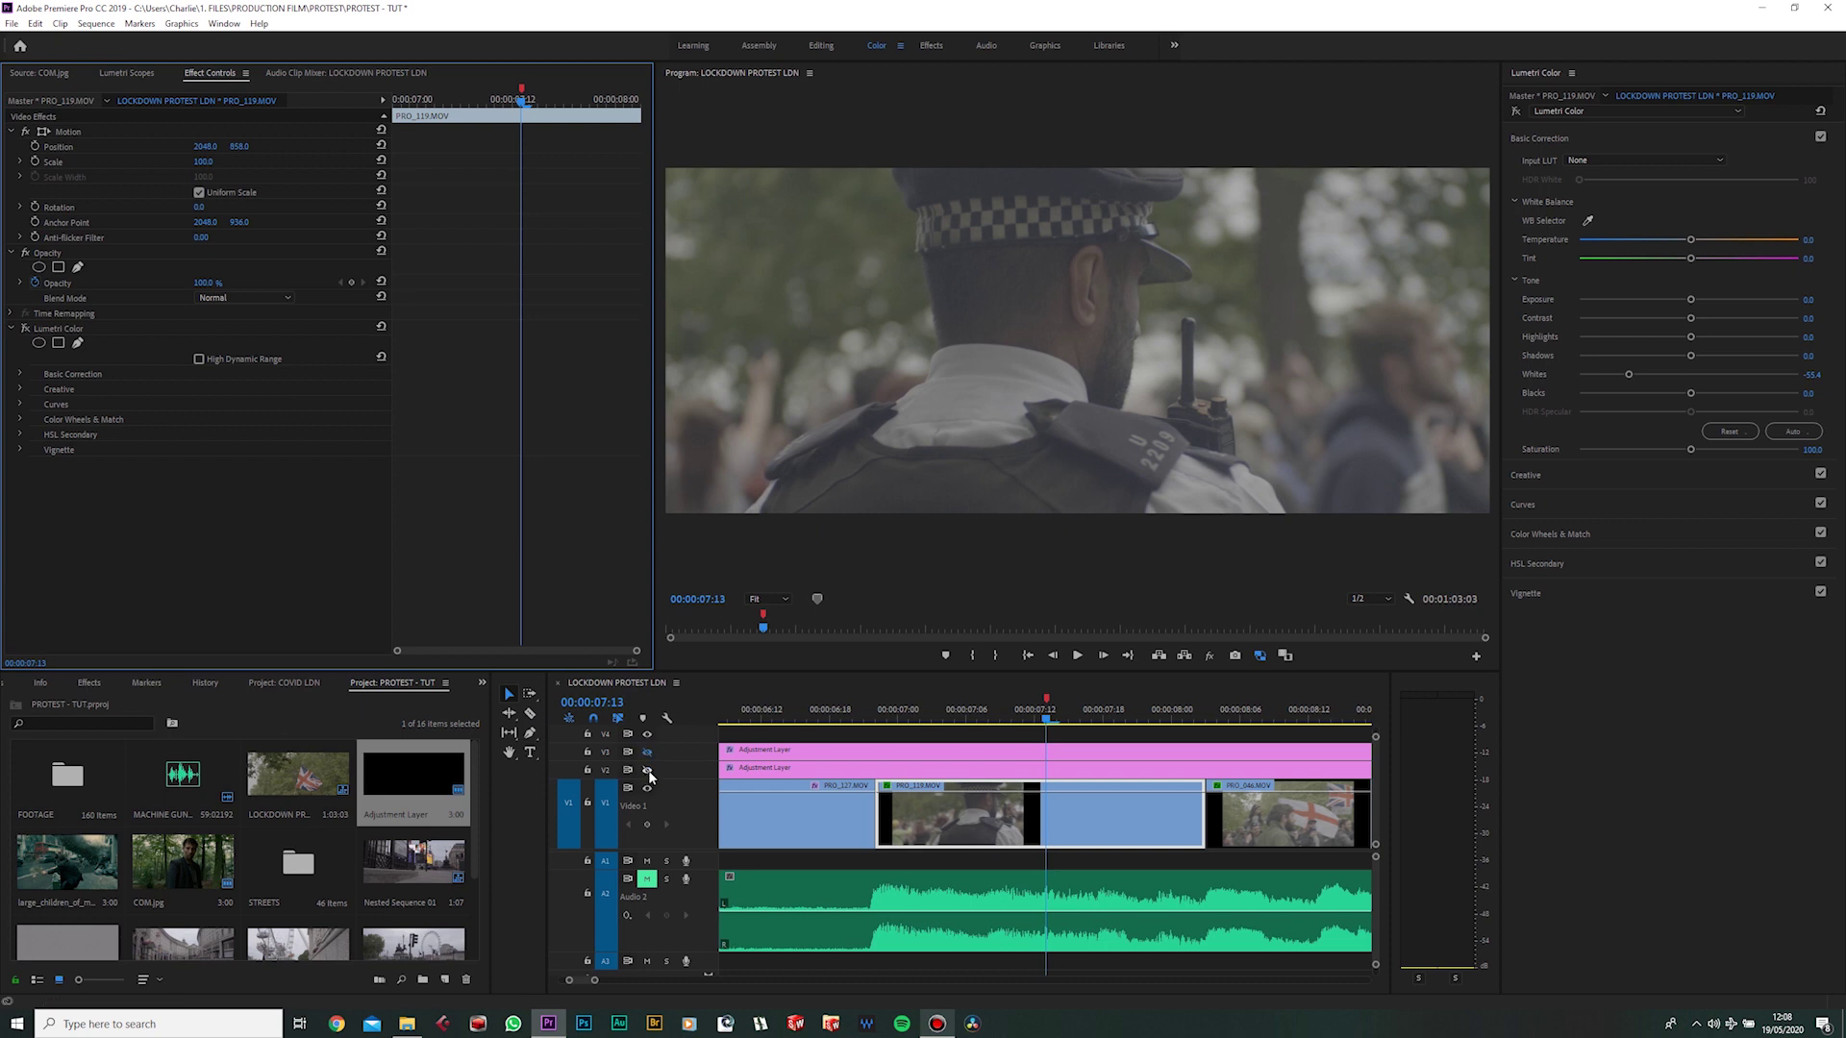
{"action": "left_click", "coordinate": [649, 773]}
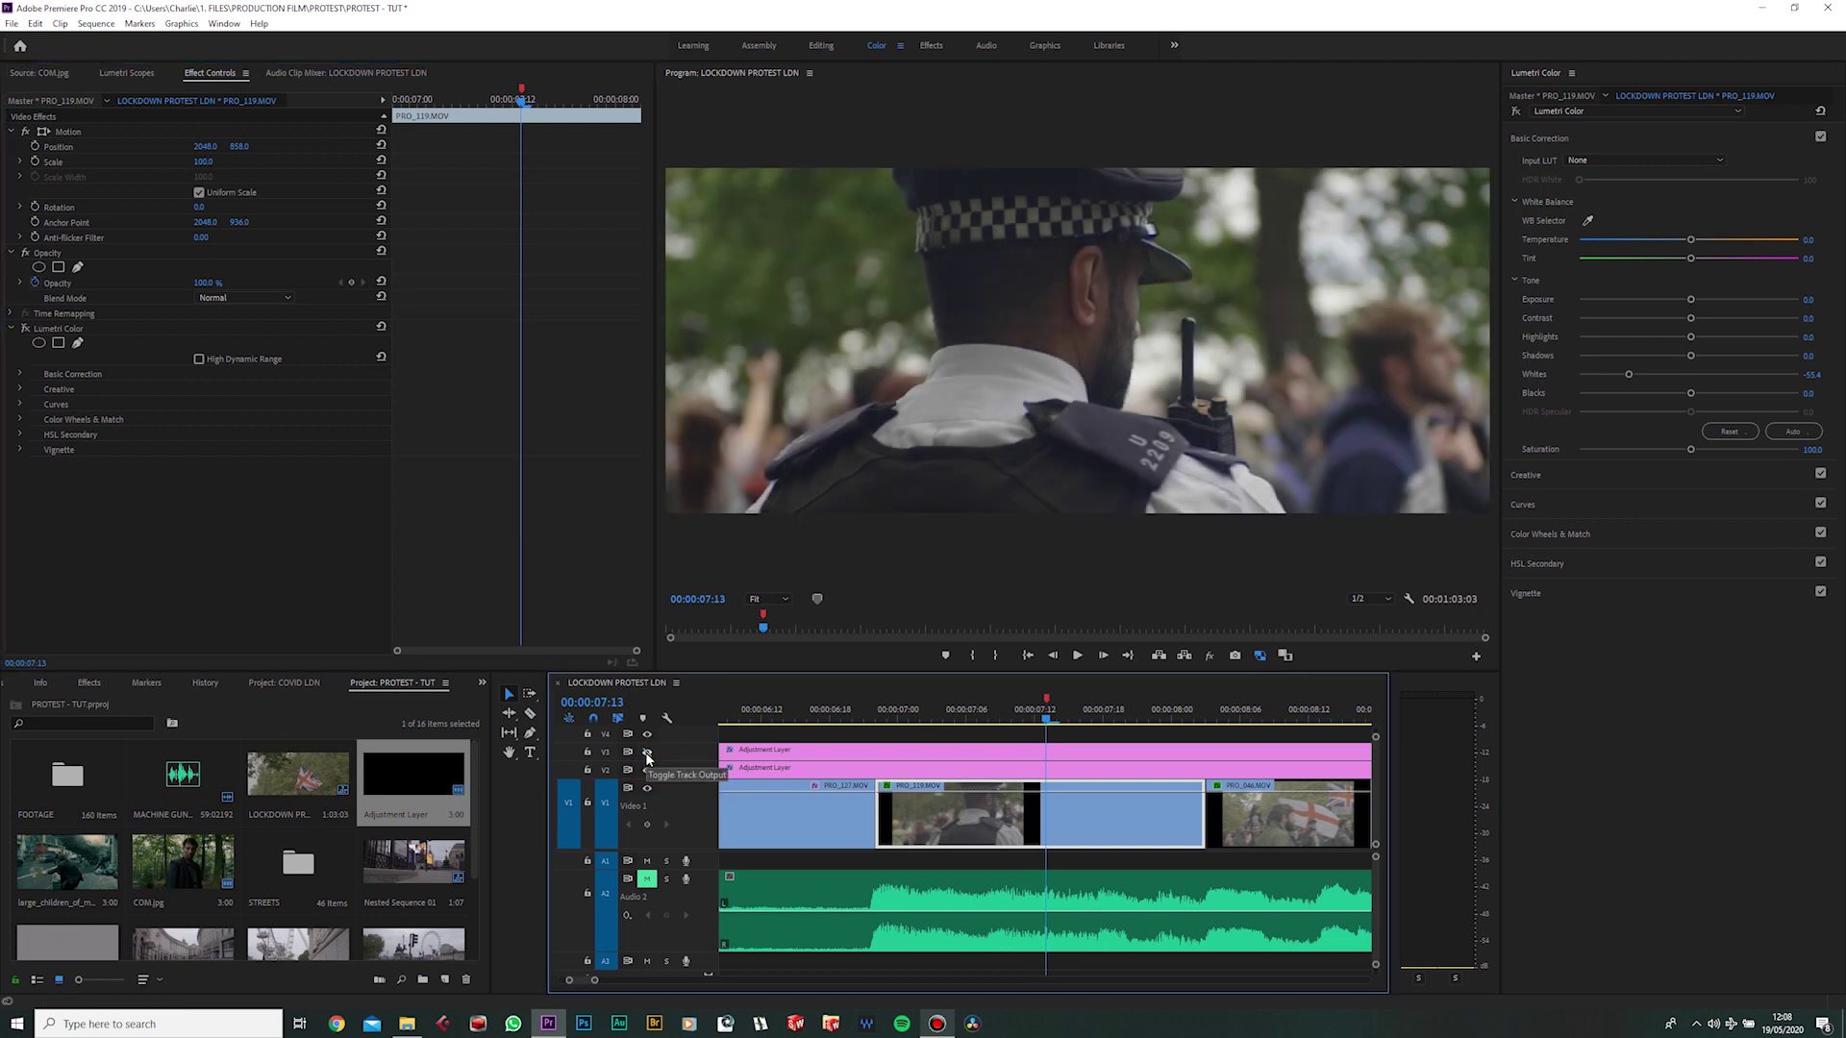
{"action": "left_click", "coordinate": [647, 754]}
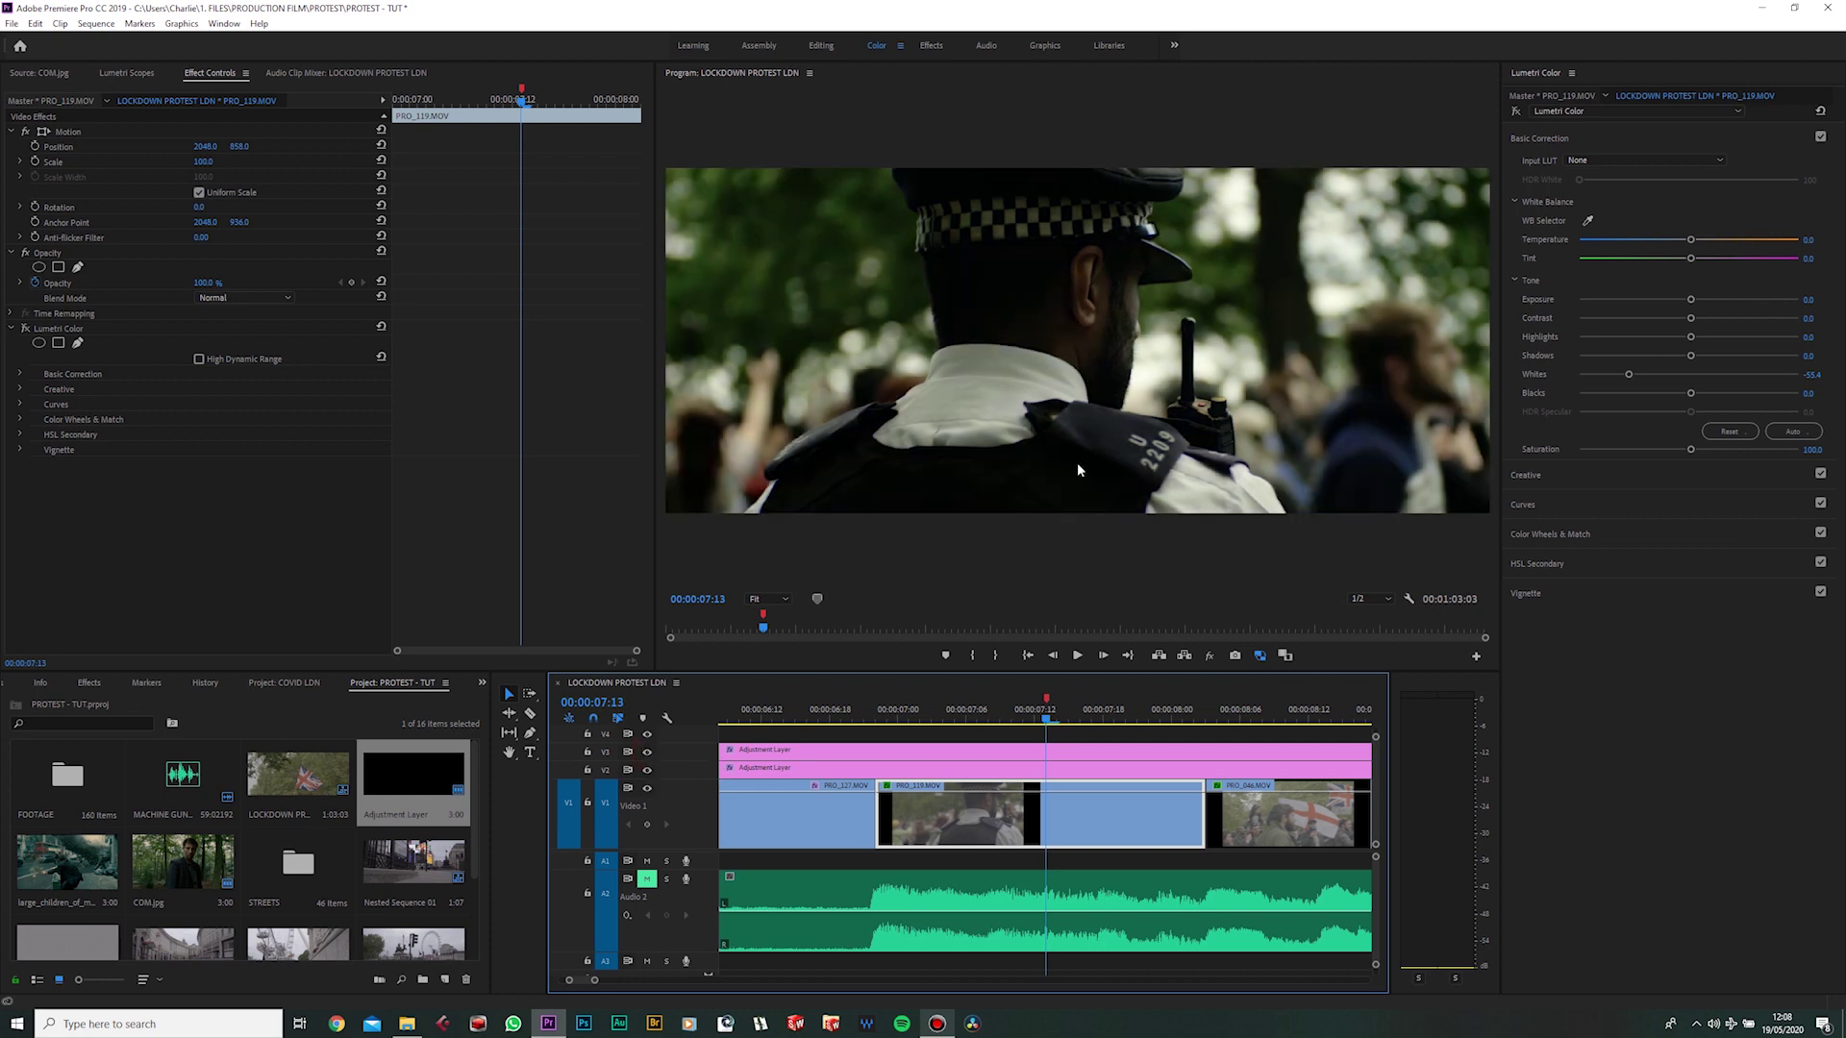
- Review the color wheels of the V3 adjustment layer and PRO_119.MOV, toggle the clip's Lumetri Color effect, and compare the shot with COM.jpg
{"action": "left_click", "coordinate": [1121, 755]}
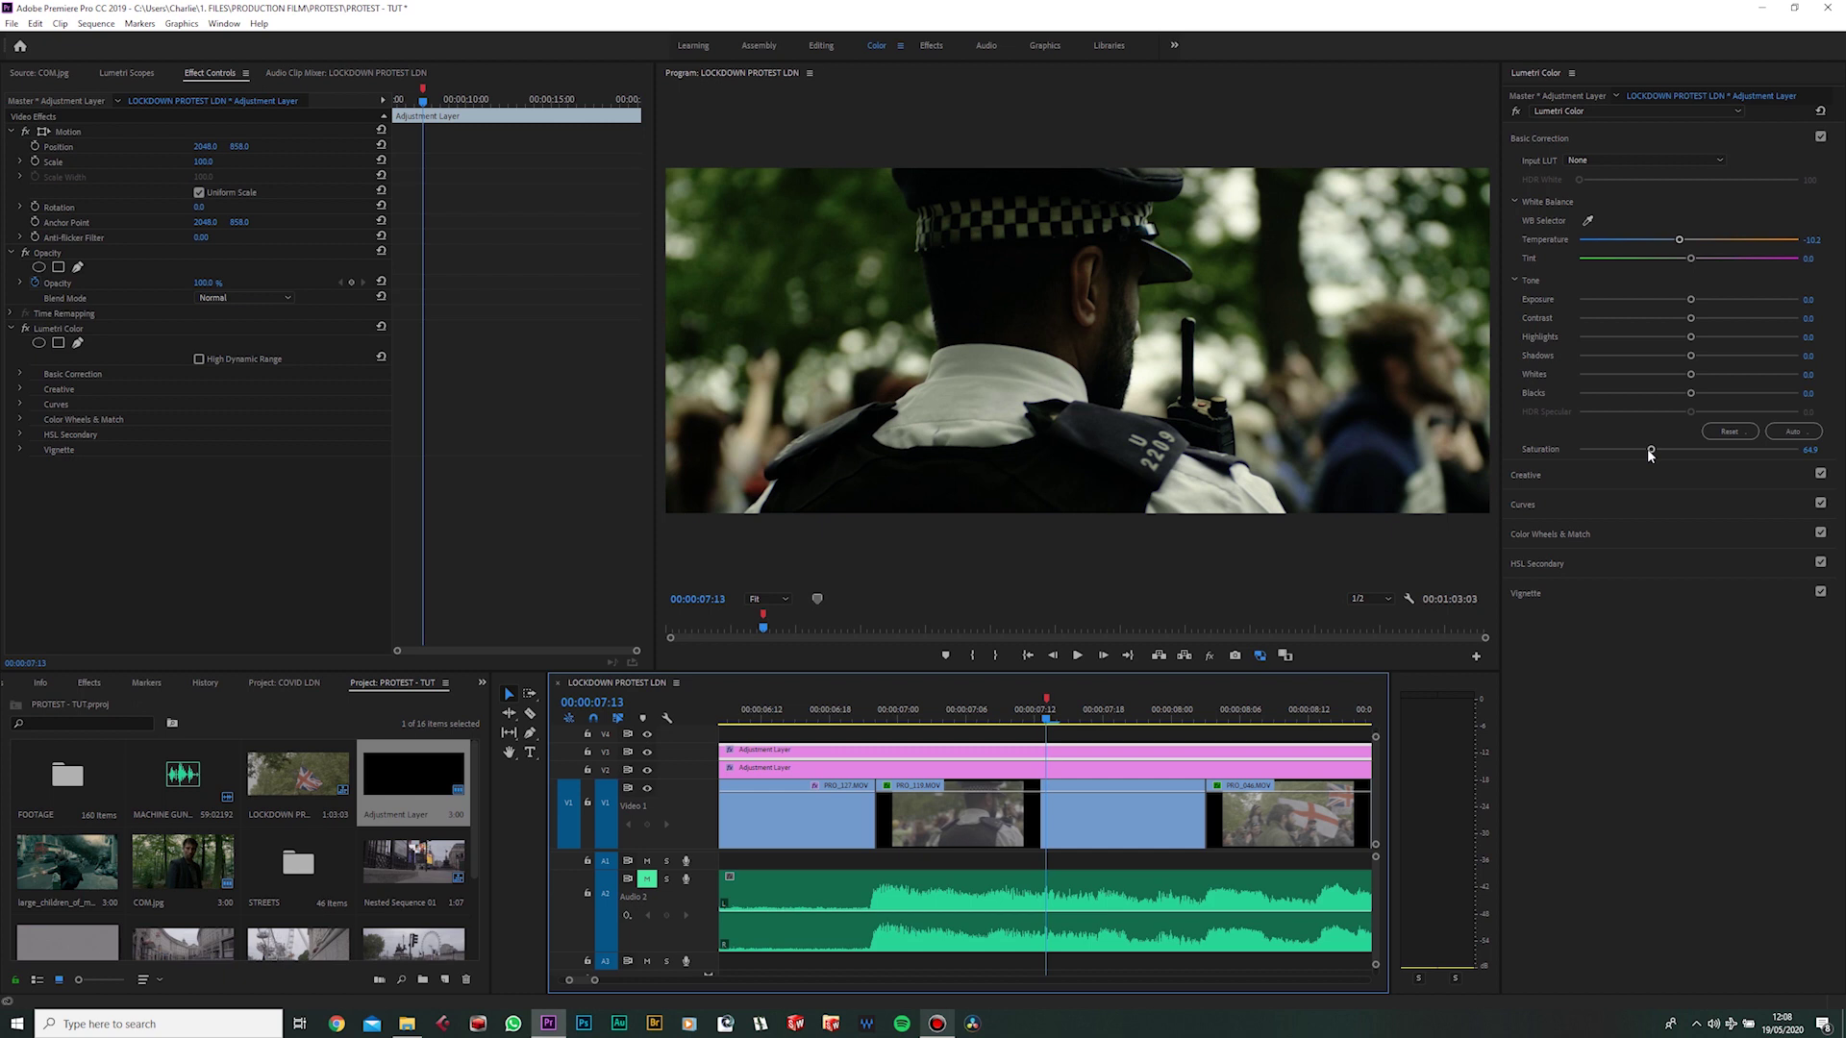
{"action": "left_click", "coordinate": [1655, 535]}
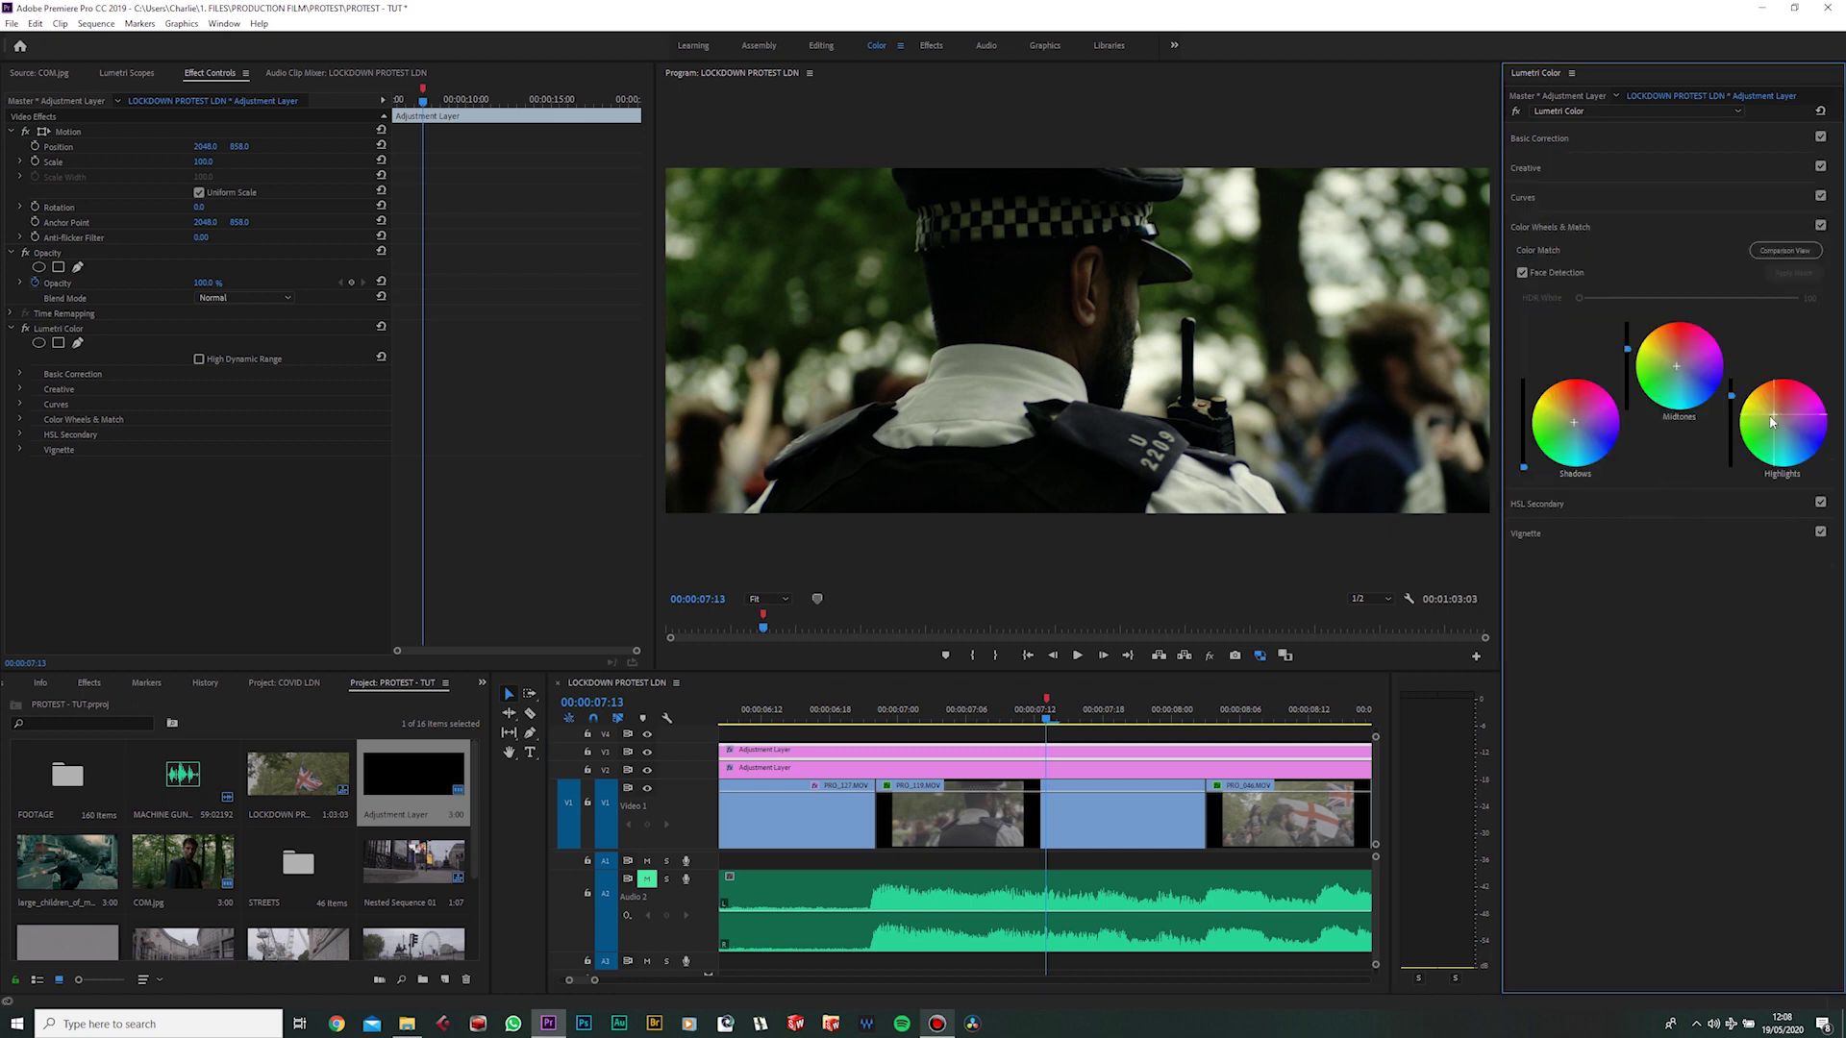
{"action": "left_click", "coordinate": [970, 824]}
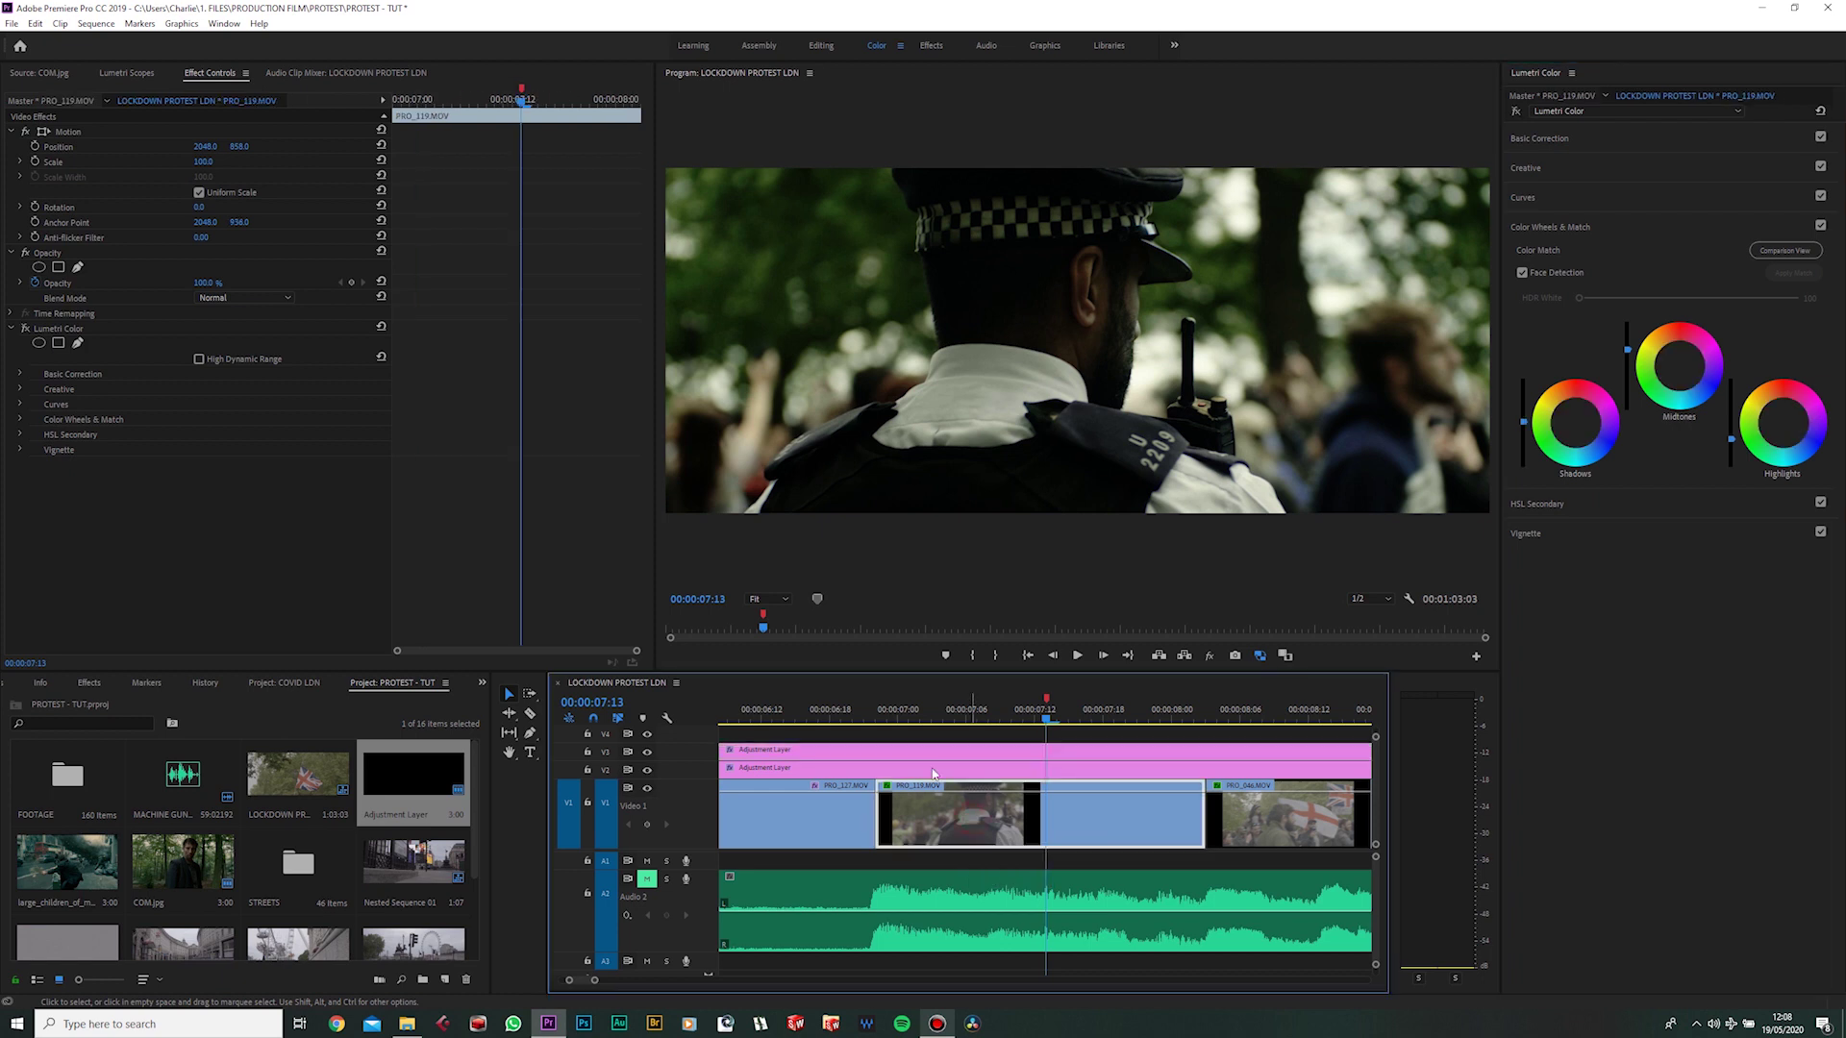
{"action": "left_click", "coordinate": [25, 329]}
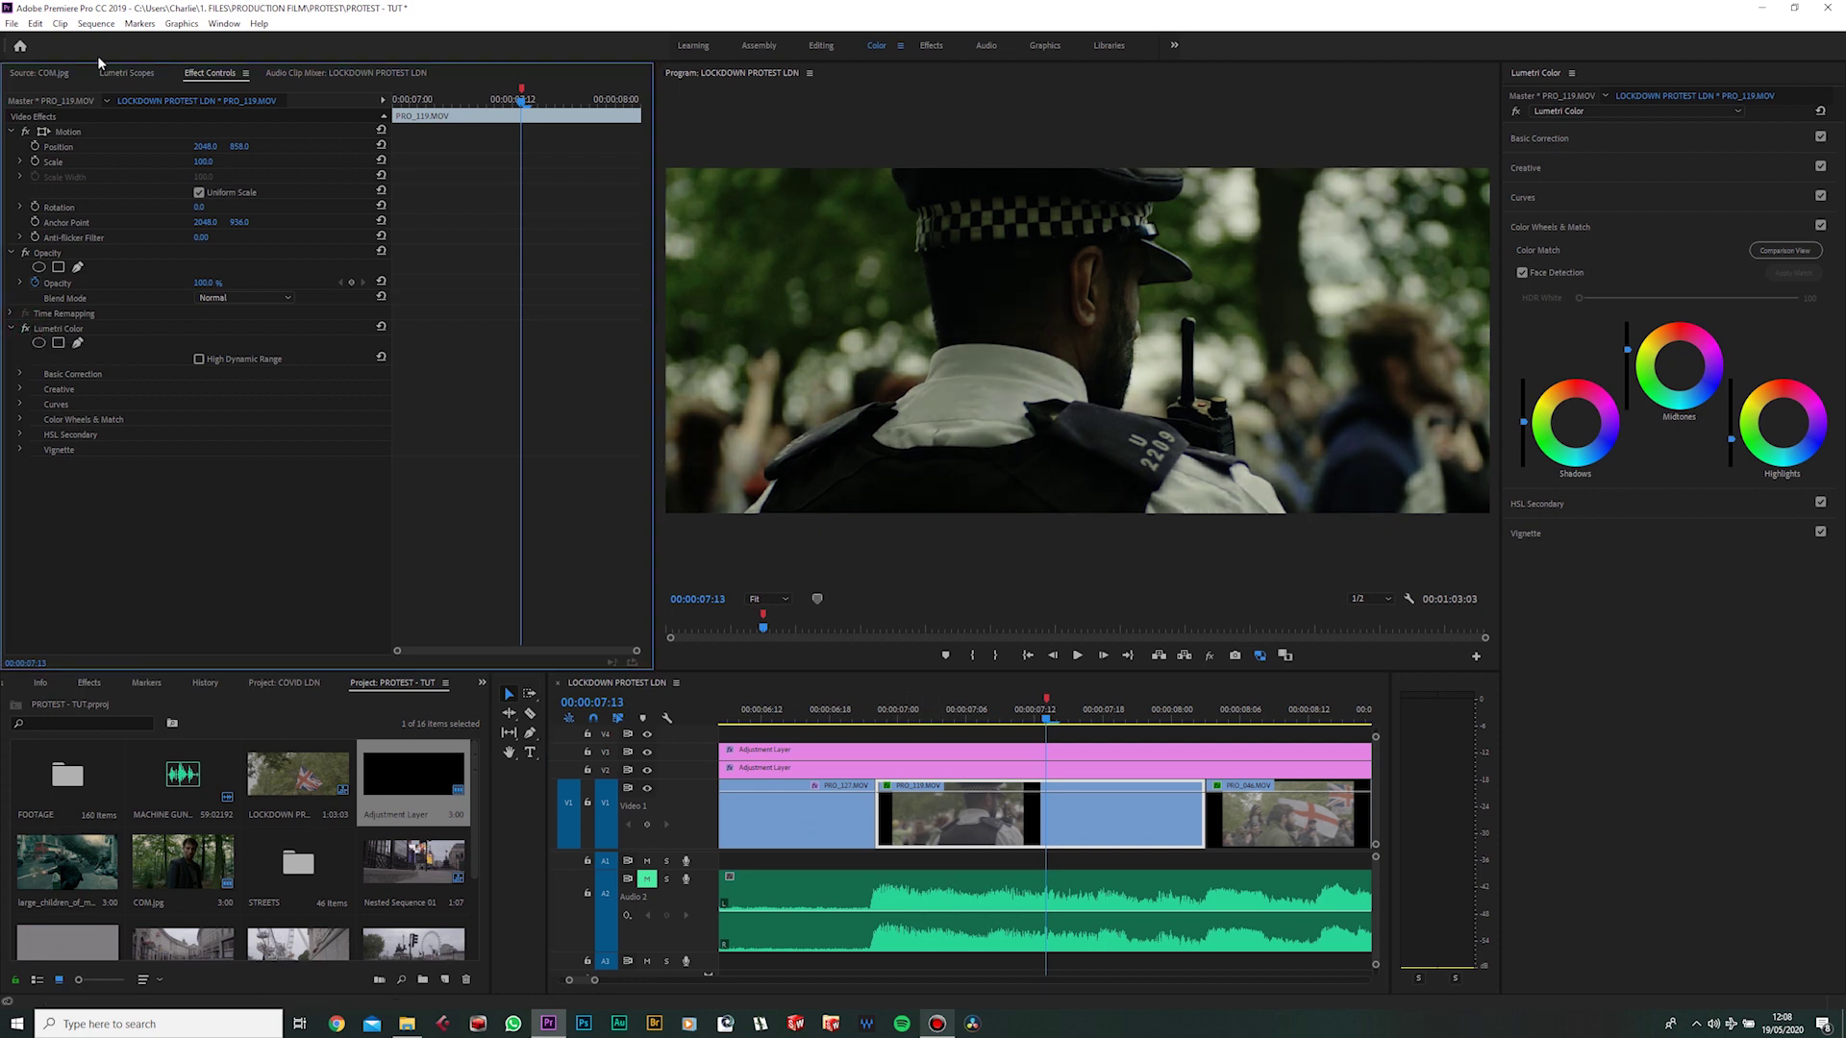
{"action": "left_click", "coordinate": [46, 74]}
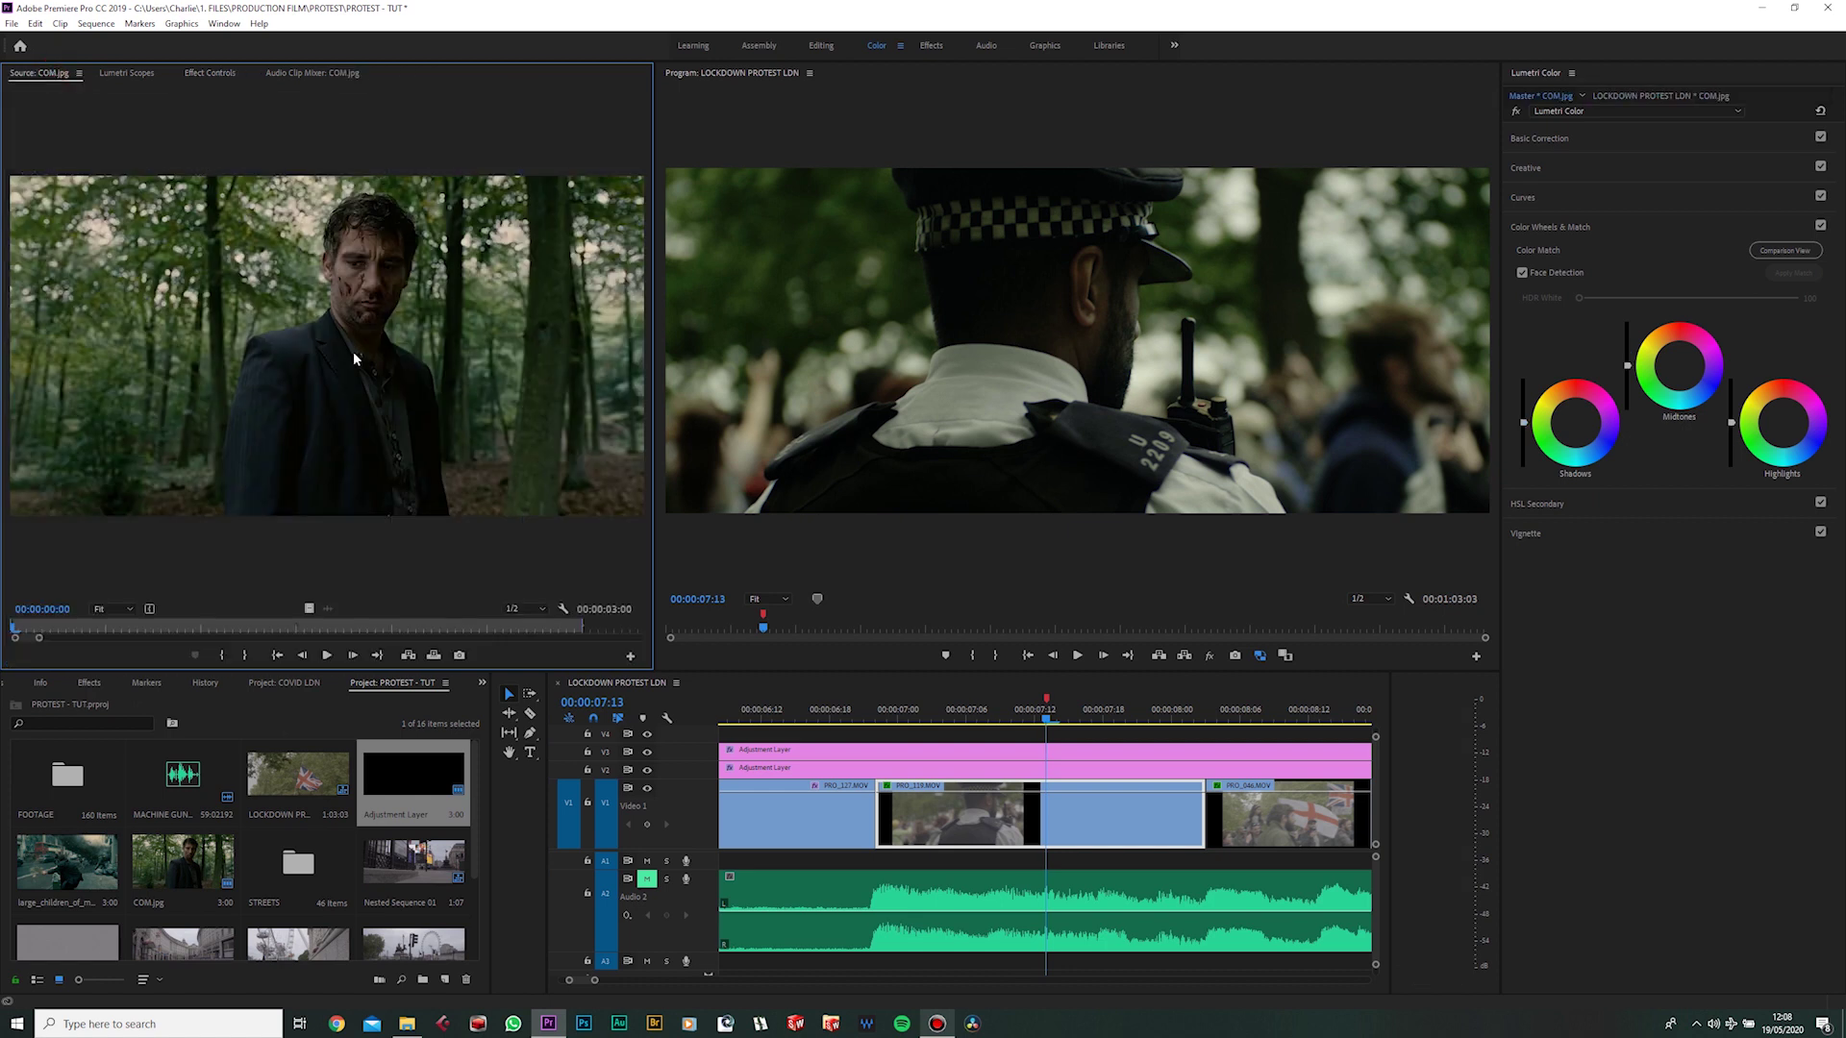